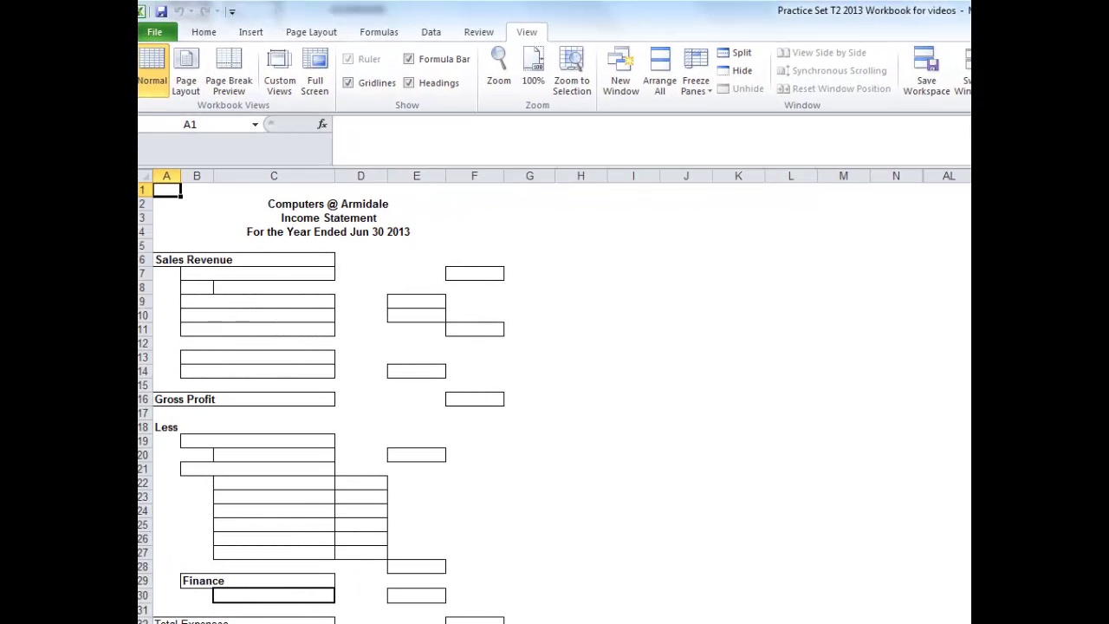
# Step: Open a second window of the Practice Set T2 2013 workbook with New Window
pyautogui.click(620, 85)
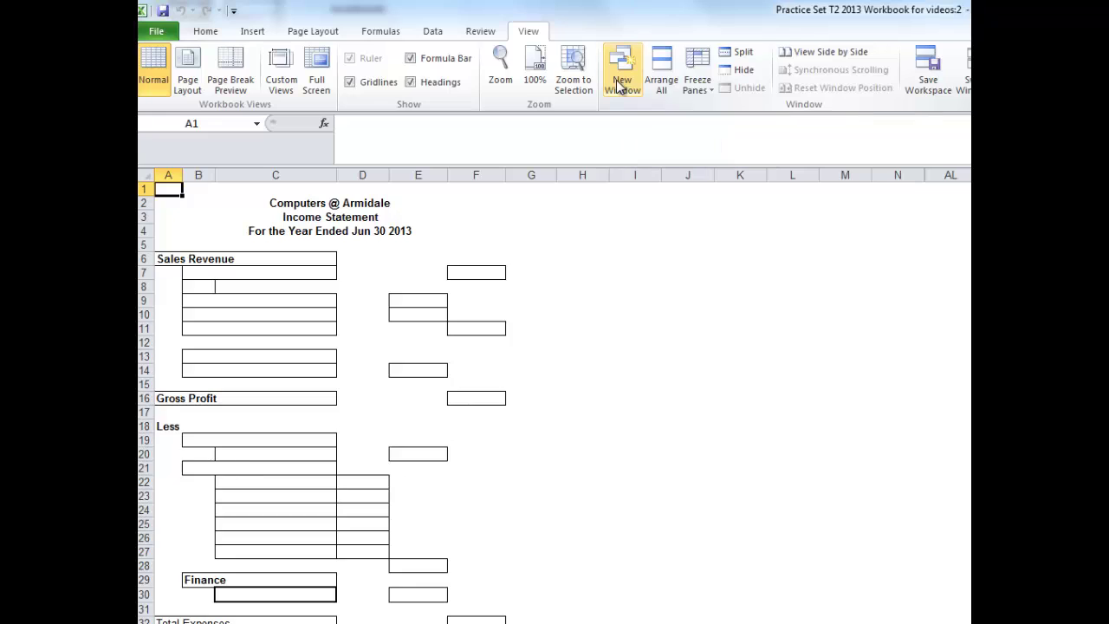
# Step: Arrange both workbook windows vertically and resize them to sit side by side
pyautogui.click(661, 89)
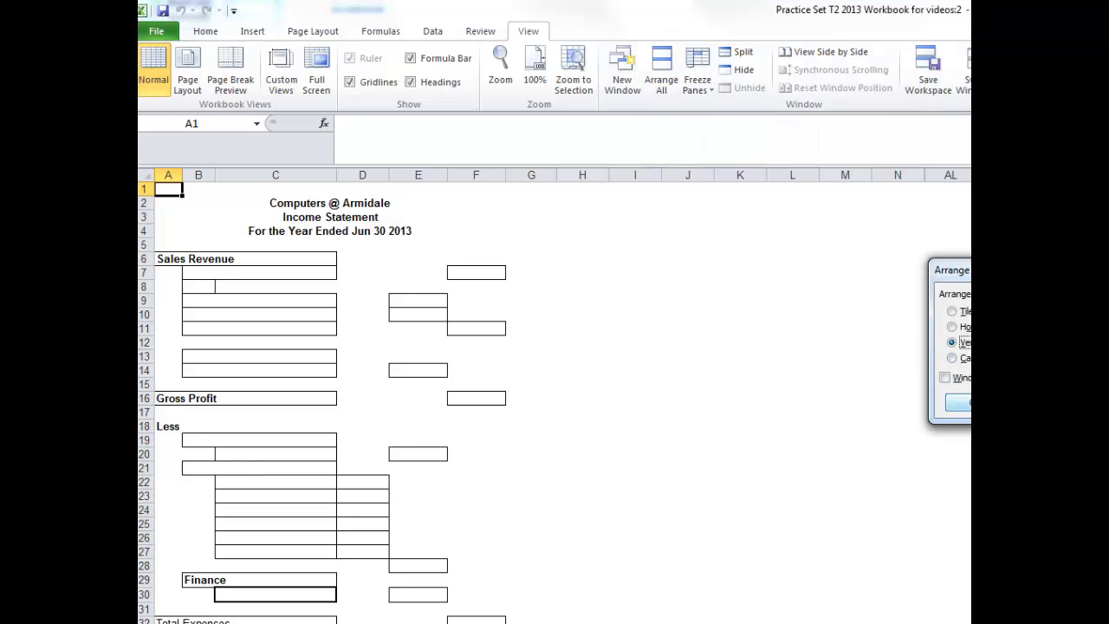
pyautogui.press('Return')
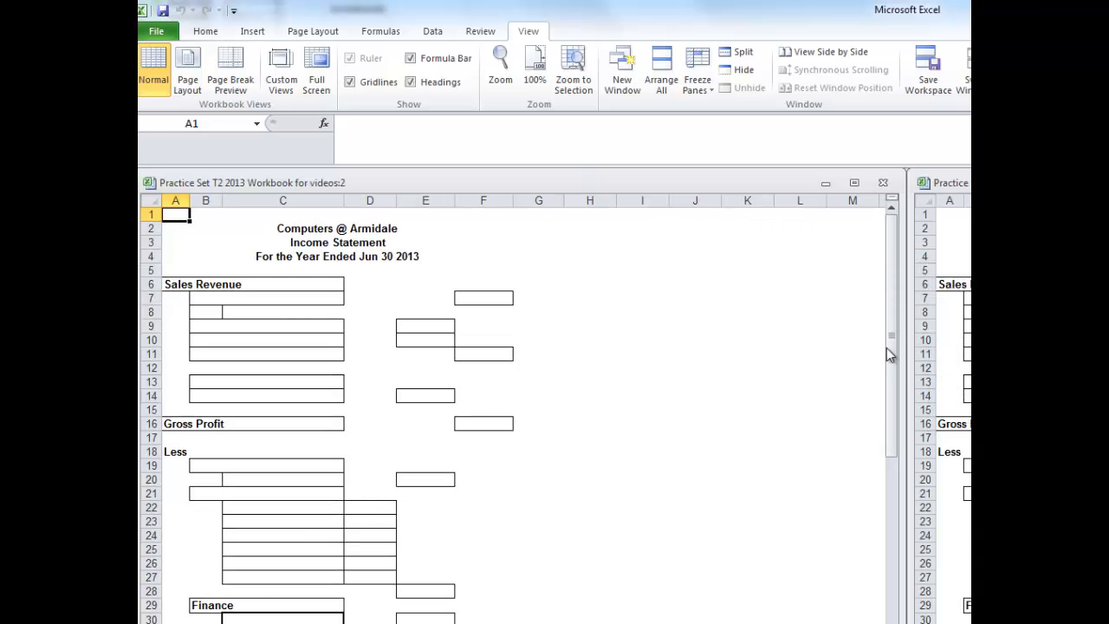
pyautogui.moveTo(901, 359); pyautogui.dragTo(561, 359)
pyautogui.moveTo(971, 183); pyautogui.dragTo(790, 175)
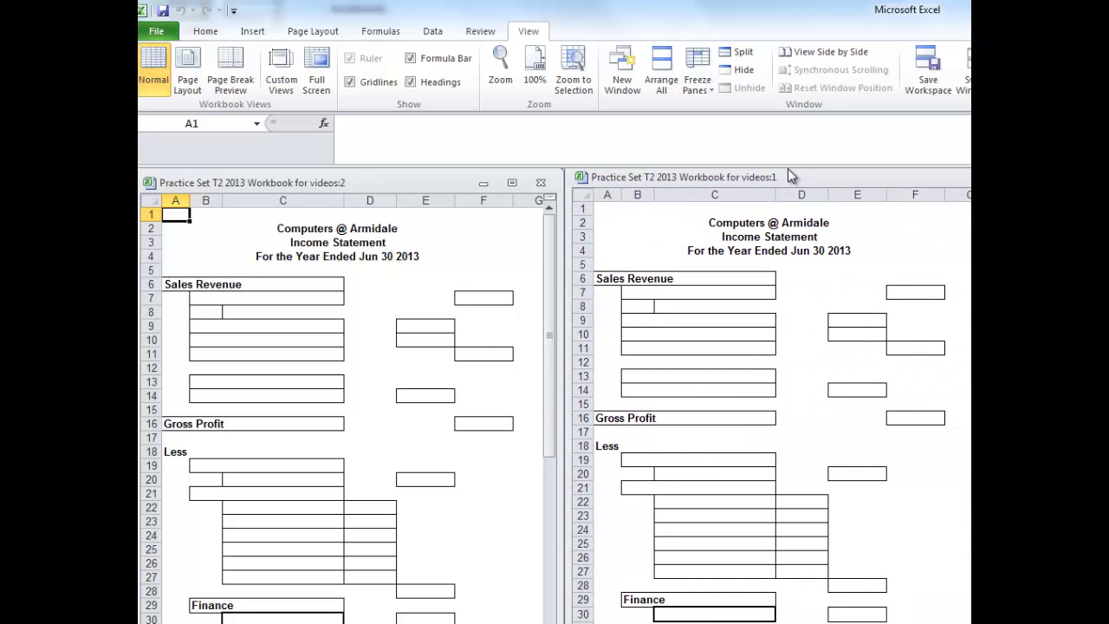
pyautogui.click(790, 175)
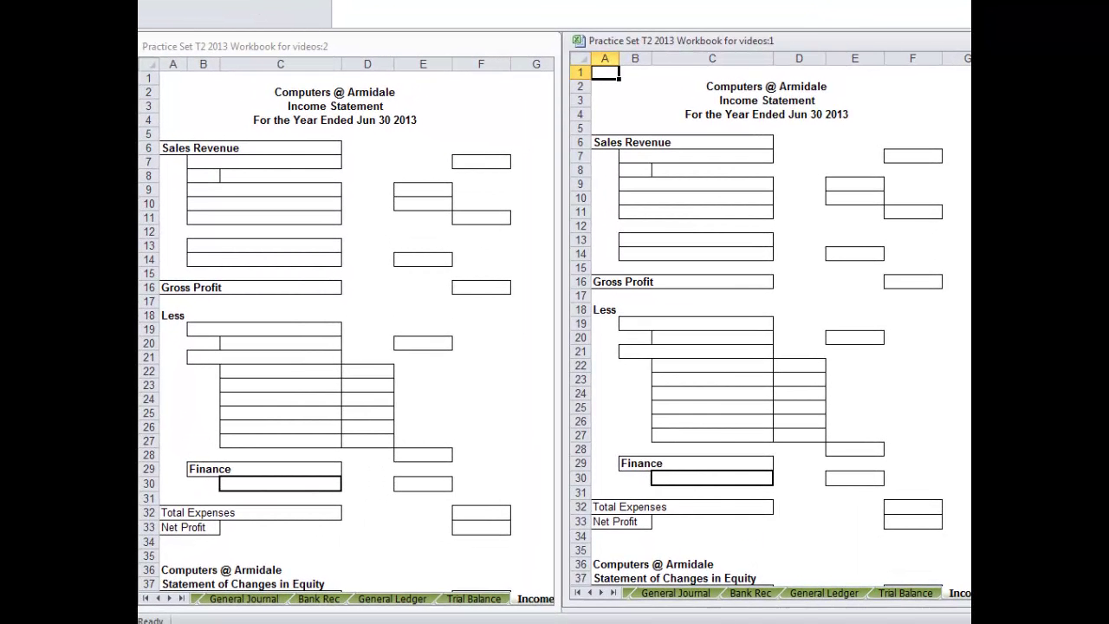
# Step: Switch the left window to the Trial Balance worksheet
pyautogui.click(482, 602)
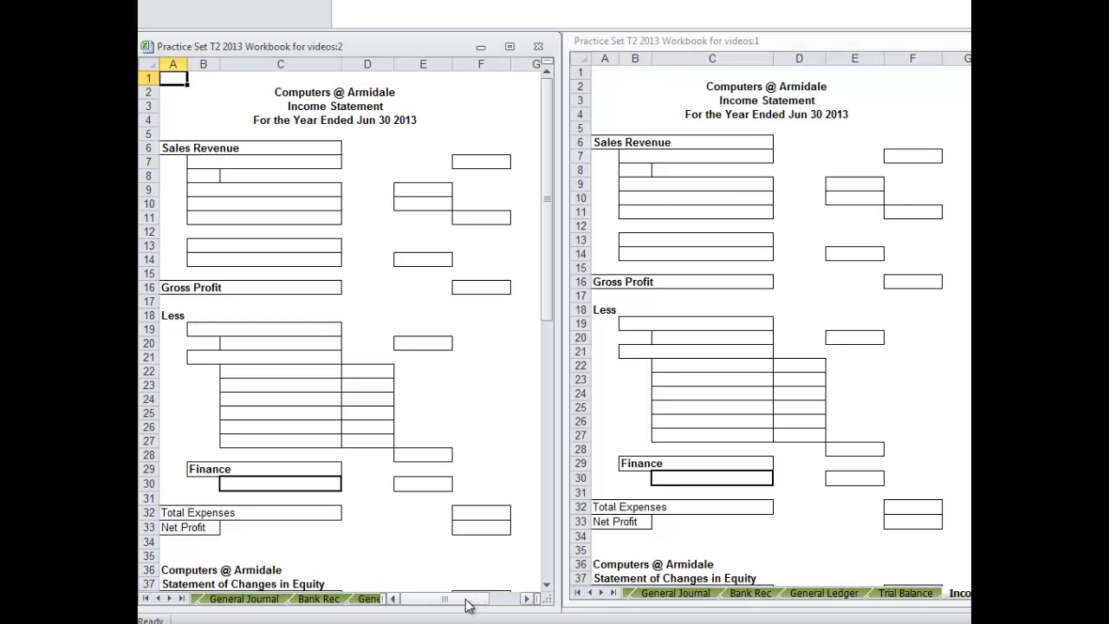
pyautogui.click(159, 599)
pyautogui.click(159, 599)
pyautogui.click(159, 599)
pyautogui.click(159, 599)
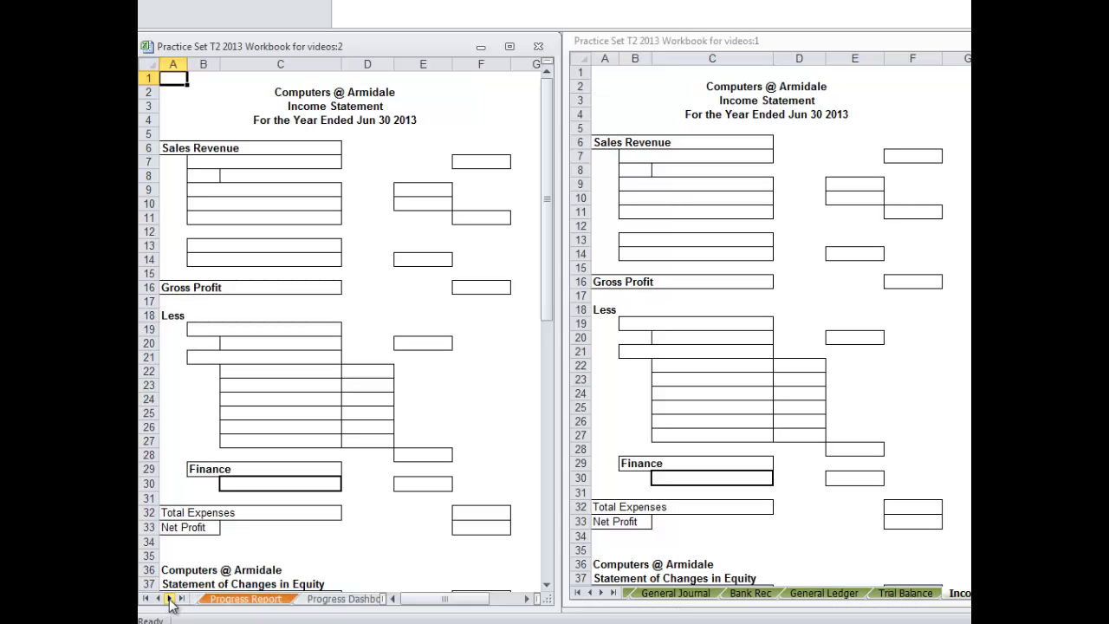
pyautogui.click(170, 599)
pyautogui.click(169, 599)
pyautogui.click(170, 599)
pyautogui.click(170, 599)
pyautogui.click(169, 599)
pyautogui.click(170, 598)
pyautogui.click(170, 599)
pyautogui.click(317, 598)
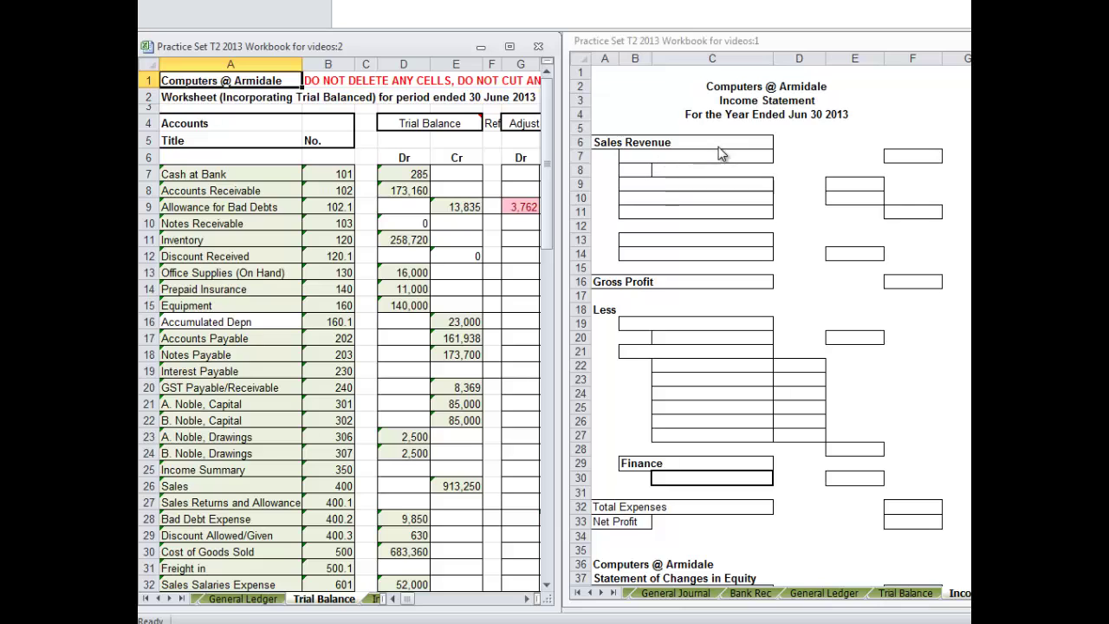
# Step: Scroll the Trial Balance down to its revenue and expense accounts
pyautogui.click(635, 156)
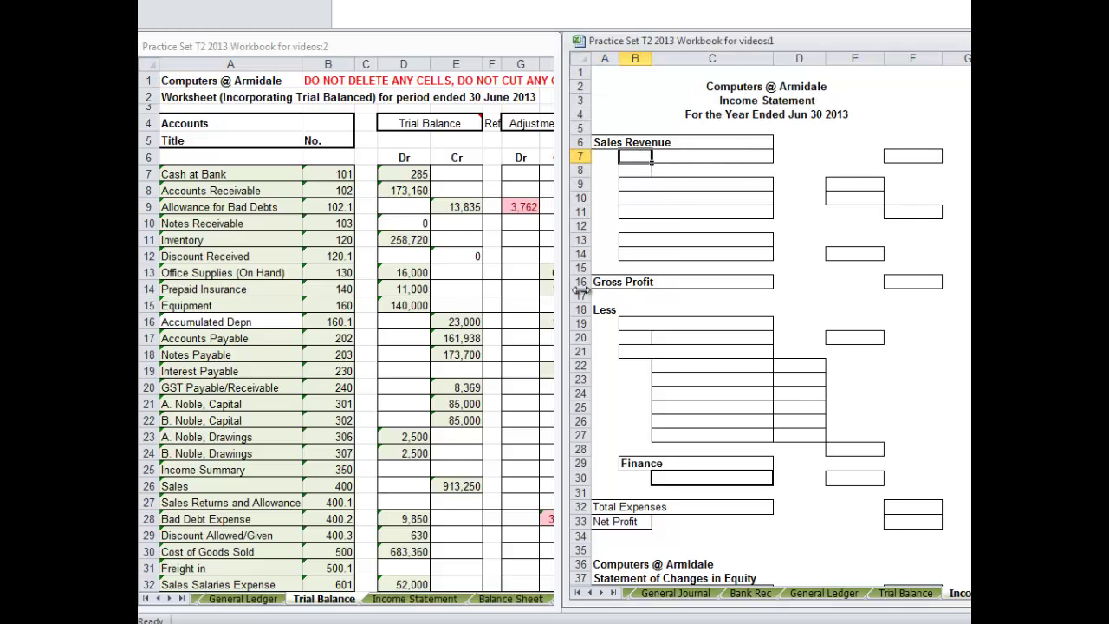
pyautogui.click(451, 296)
pyautogui.scroll(-2, 448, 315)
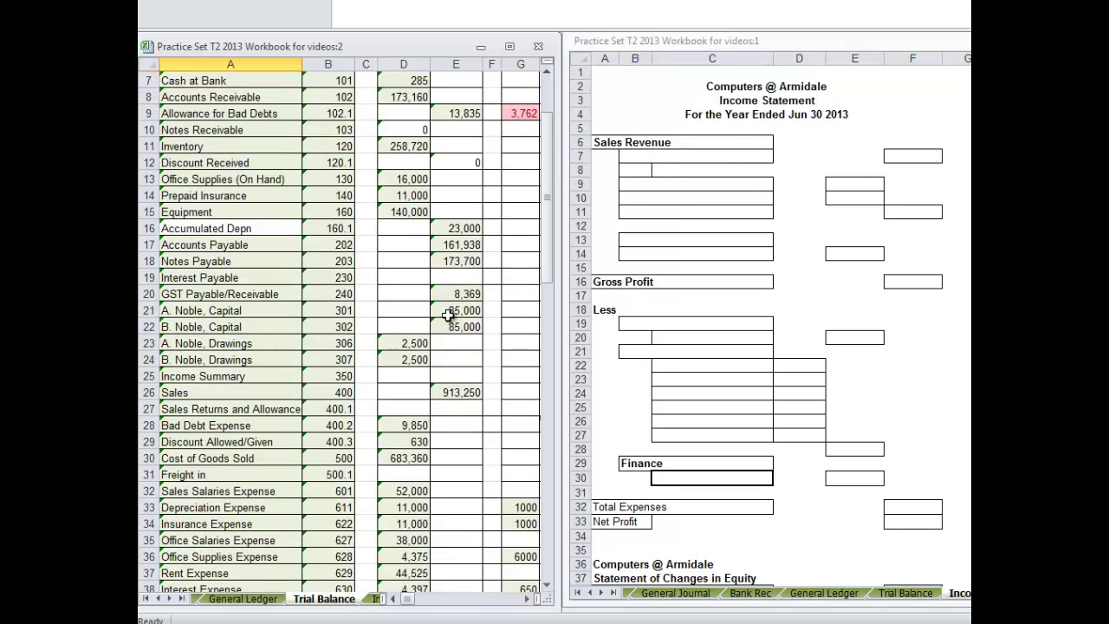
pyautogui.scroll(-3, 448, 315)
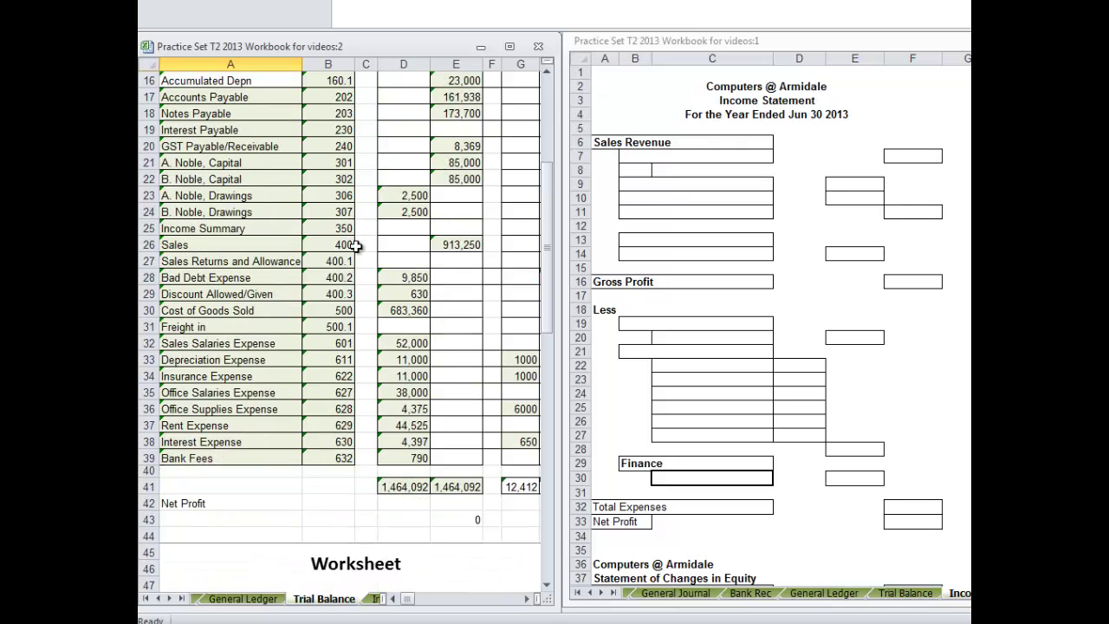
# Step: Link B7 to the Trial Balance Sales account name and enter 'less' in B8
pyautogui.click(635, 157)
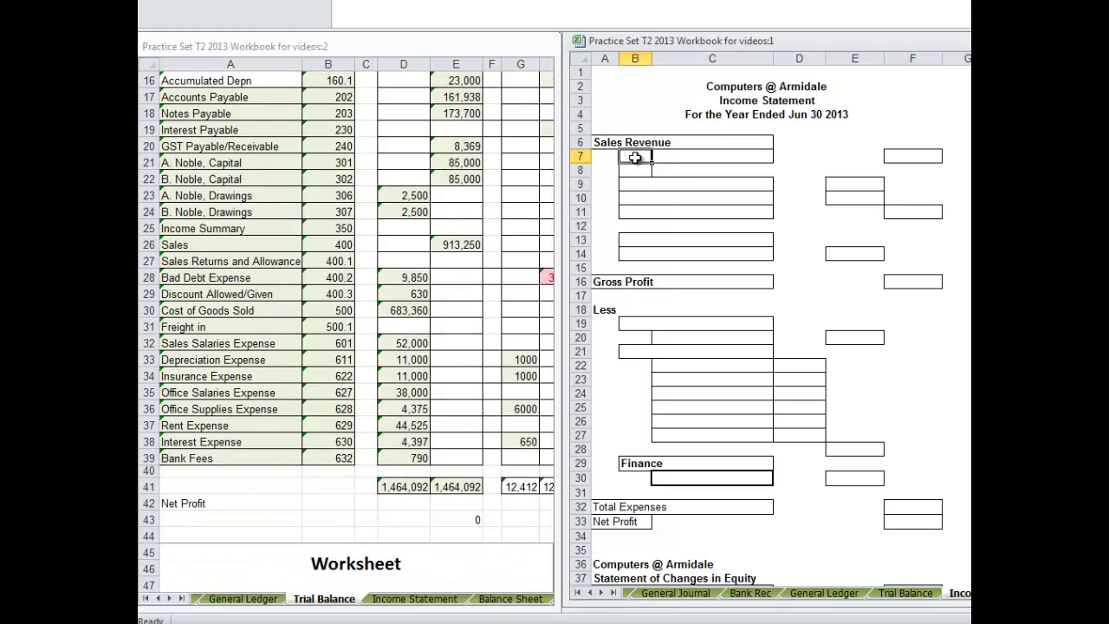
pyautogui.write('=')
pyautogui.click(171, 245)
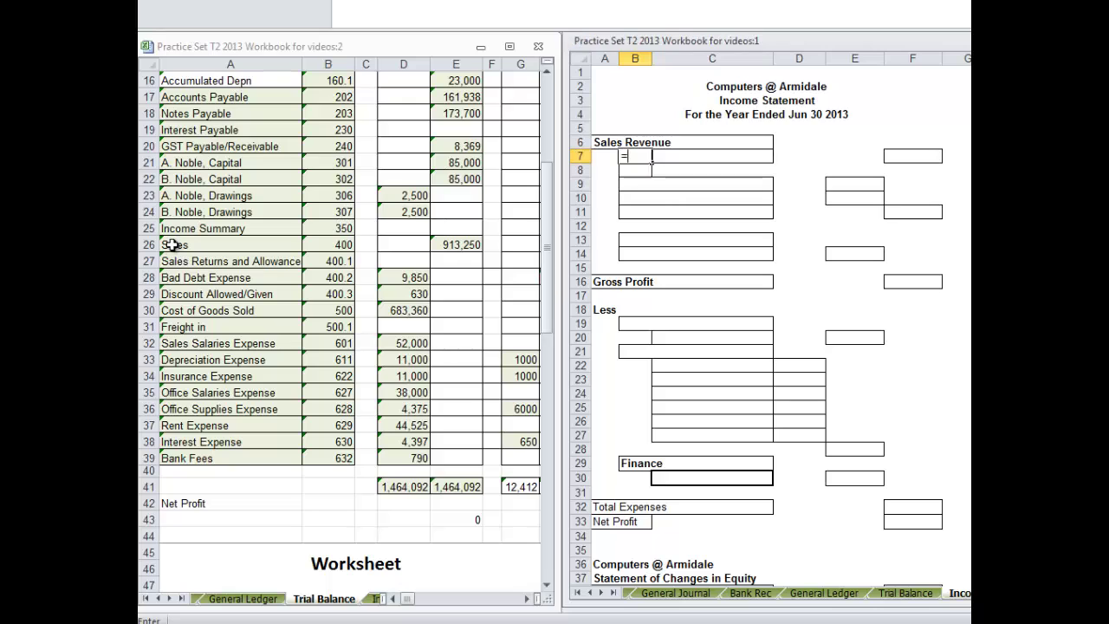
pyautogui.press('Return')
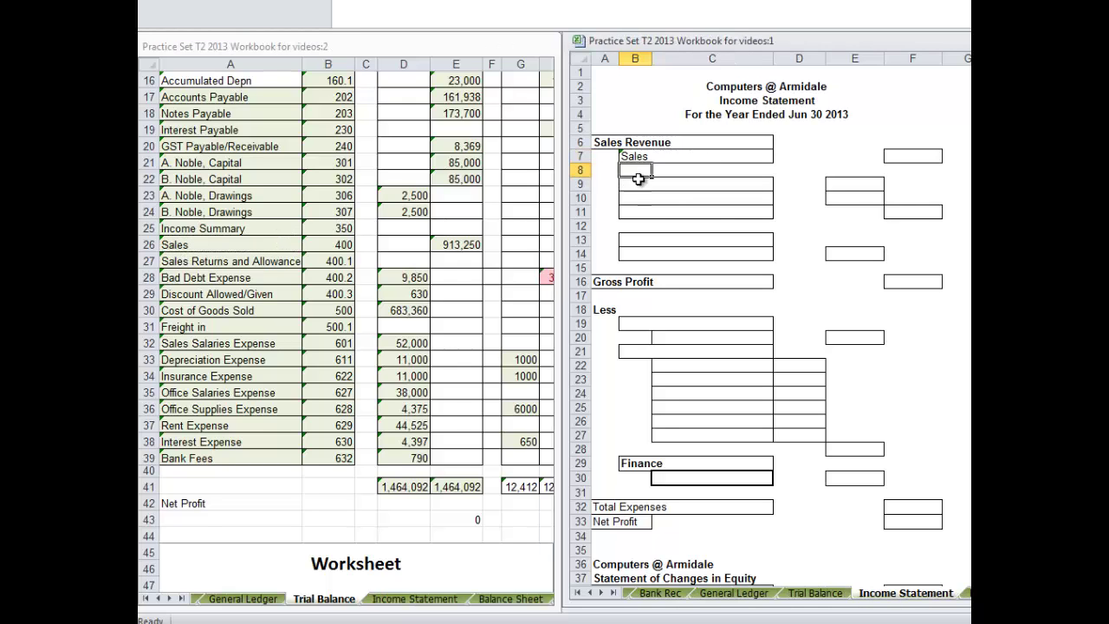
pyautogui.write('less')
pyautogui.press('Return')
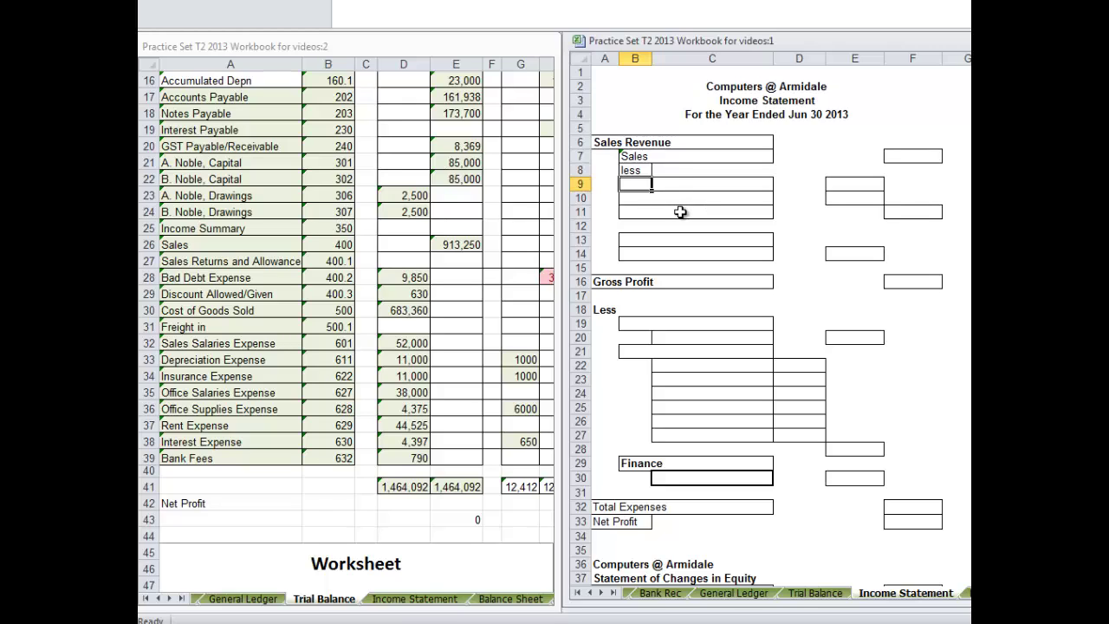
# Step: Link B9 to Bad Debt Expense (Trial Balance A28) and fill it down to B10
pyautogui.write('=')
pyautogui.click(189, 277)
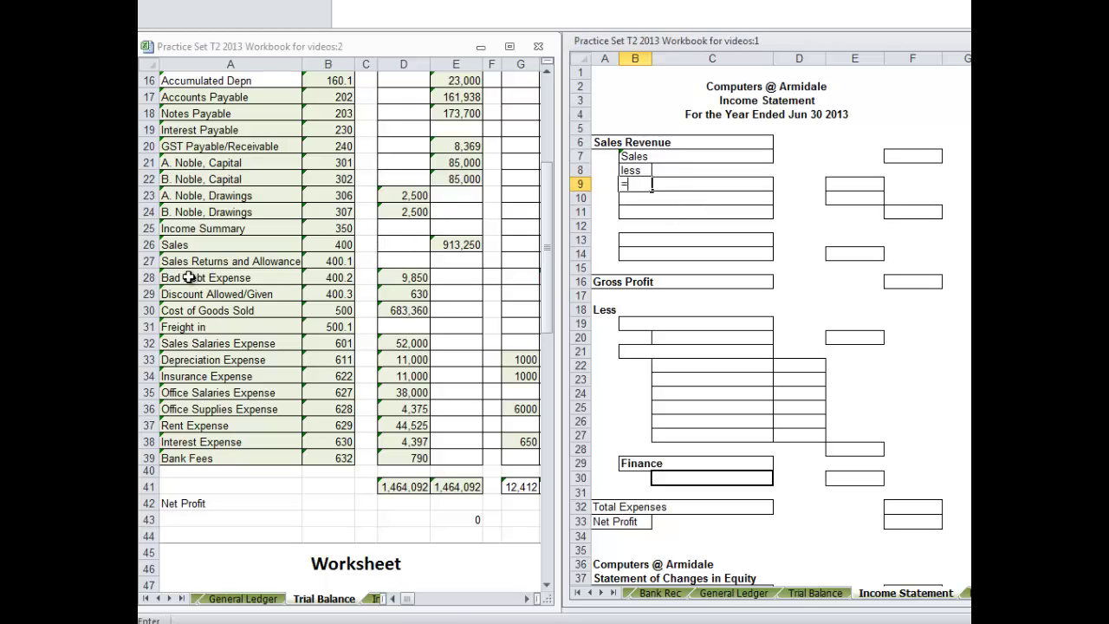
pyautogui.click(189, 277)
pyautogui.press('Return')
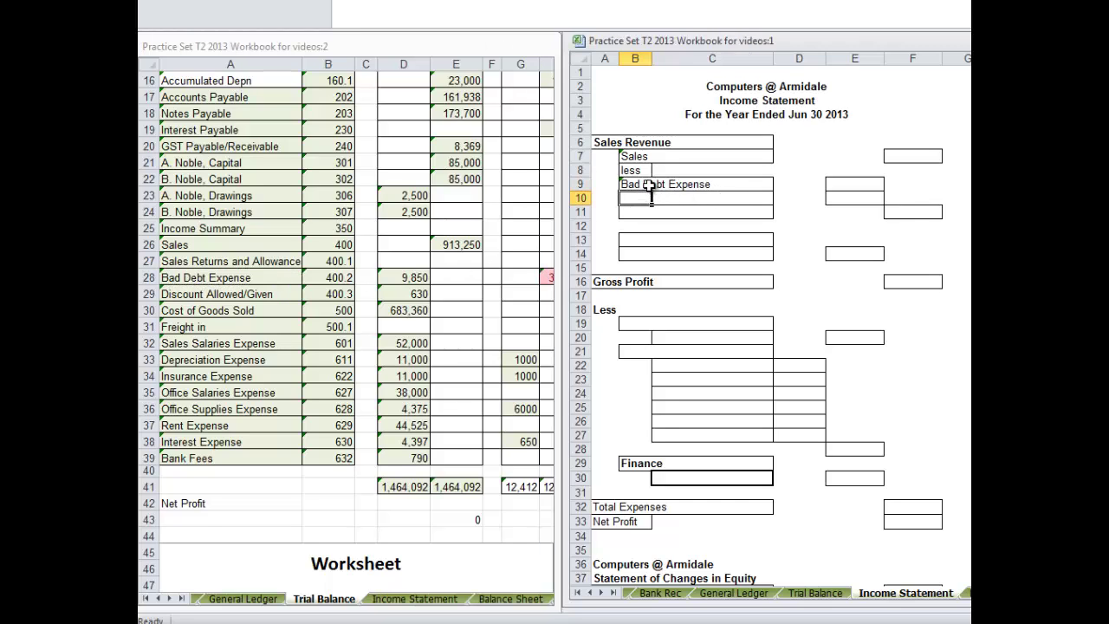
pyautogui.moveTo(650, 185); pyautogui.dragTo(649, 197)
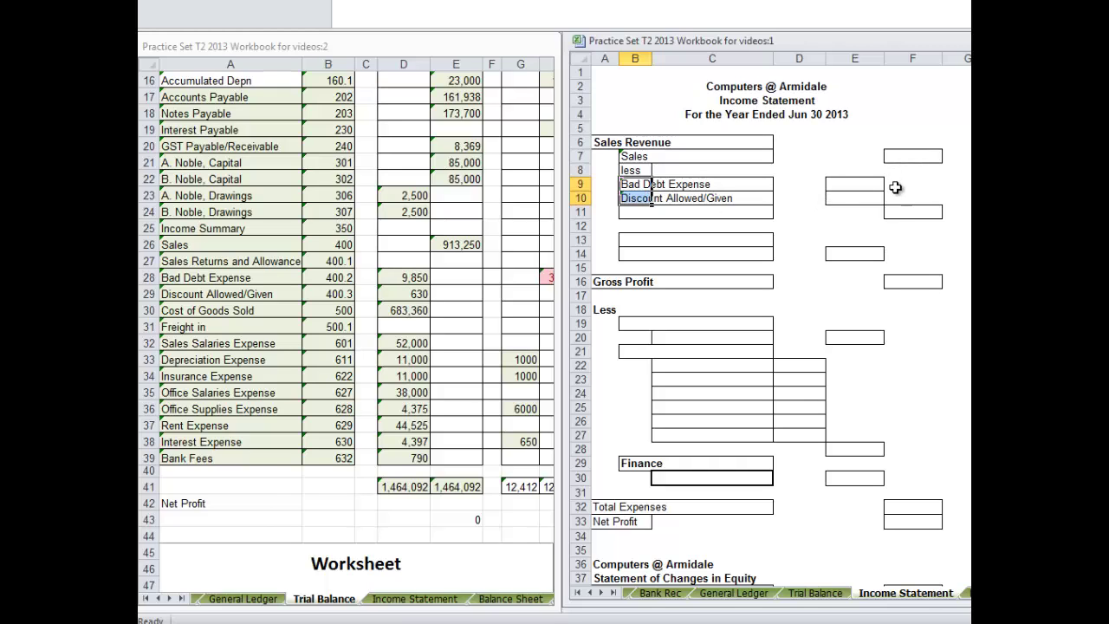
pyautogui.click(909, 156)
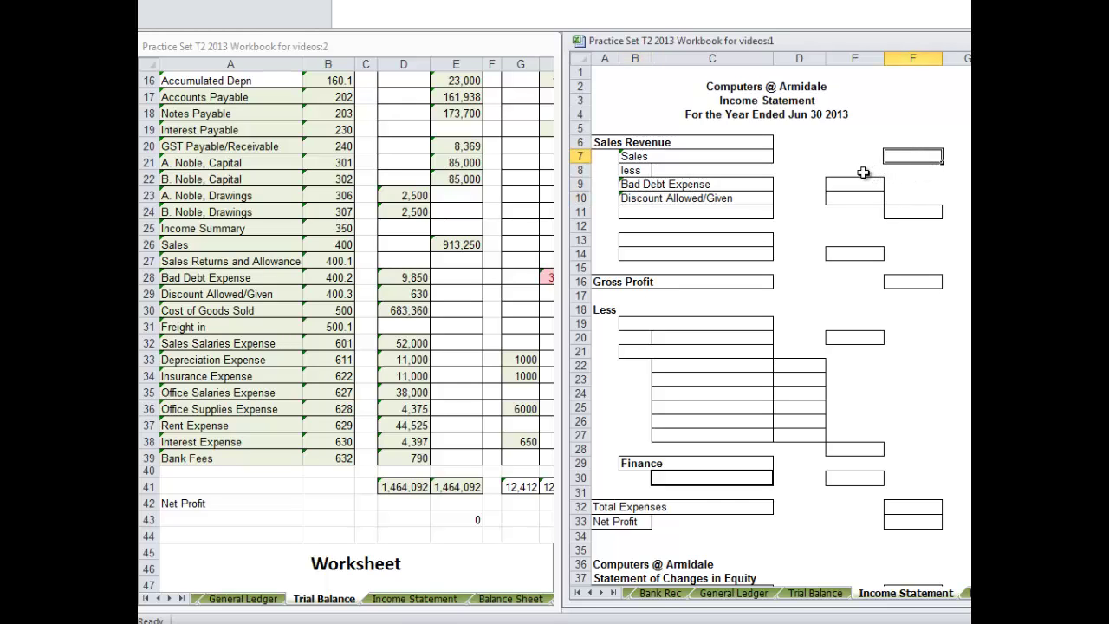
# Step: Link F7 to the Trial Balance sales total 913,250 in N26
pyautogui.write('=')
pyautogui.moveTo(838, 51); pyautogui.dragTo(880, 41)
pyautogui.moveTo(556, 337); pyautogui.dragTo(607, 337)
pyautogui.click(219, 344)
pyautogui.press('Right')
pyautogui.press('Right')
pyautogui.press('Right')
pyautogui.press('Right')
pyautogui.press('Right')
pyautogui.press('Right')
pyautogui.press('Right')
pyautogui.press('Right')
pyautogui.press('Right')
pyautogui.press('Right')
pyautogui.press('Right')
pyautogui.press('Right')
pyautogui.press('Right')
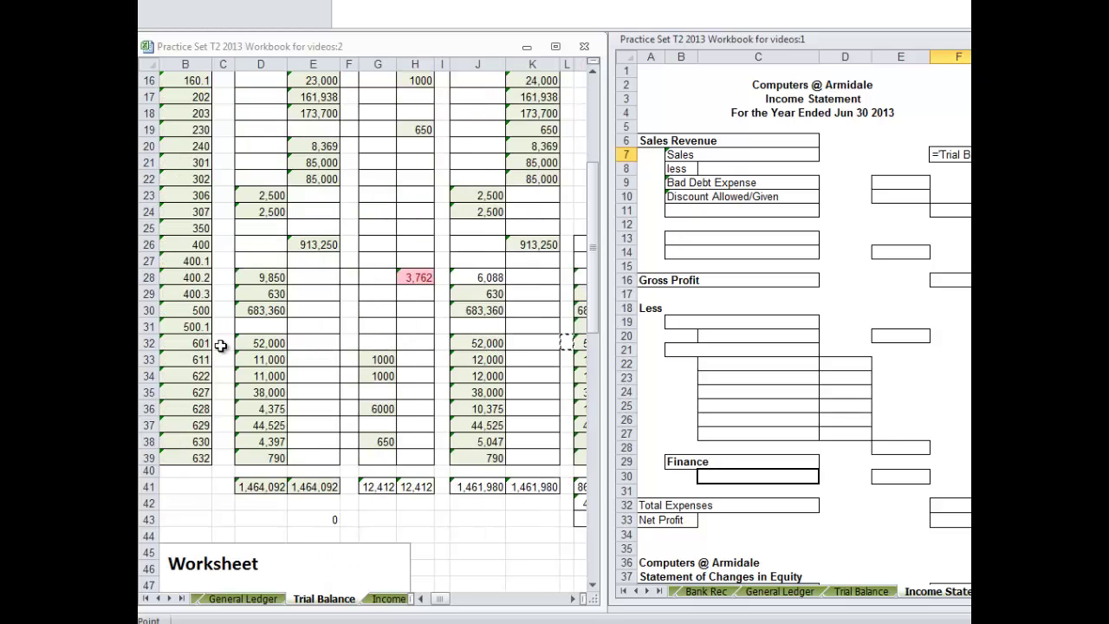
pyautogui.press('Right')
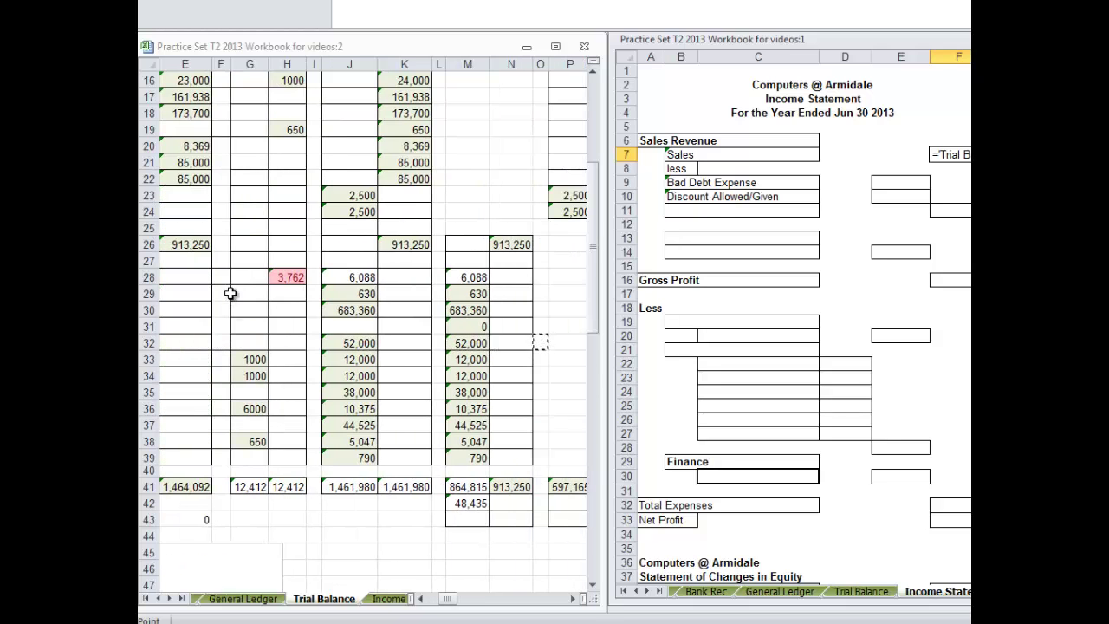
pyautogui.click(511, 245)
pyautogui.press('Return')
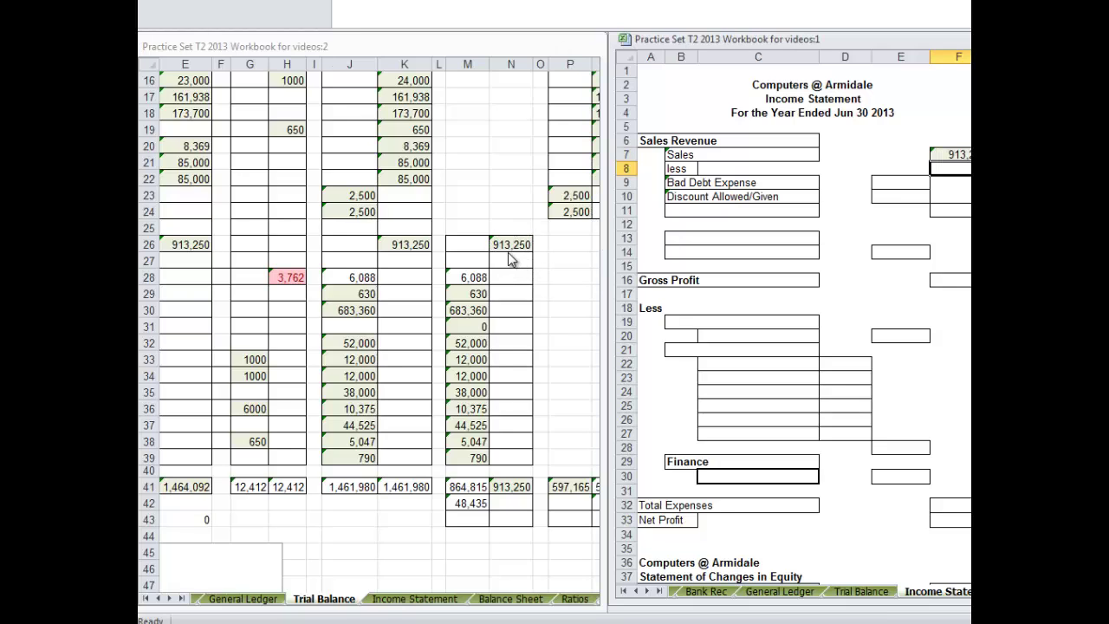
# Step: Link E9 and E10 to Trial Balance M28 (6,088) and M29 (630)
pyautogui.click(890, 185)
pyautogui.write('=')
pyautogui.click(461, 278)
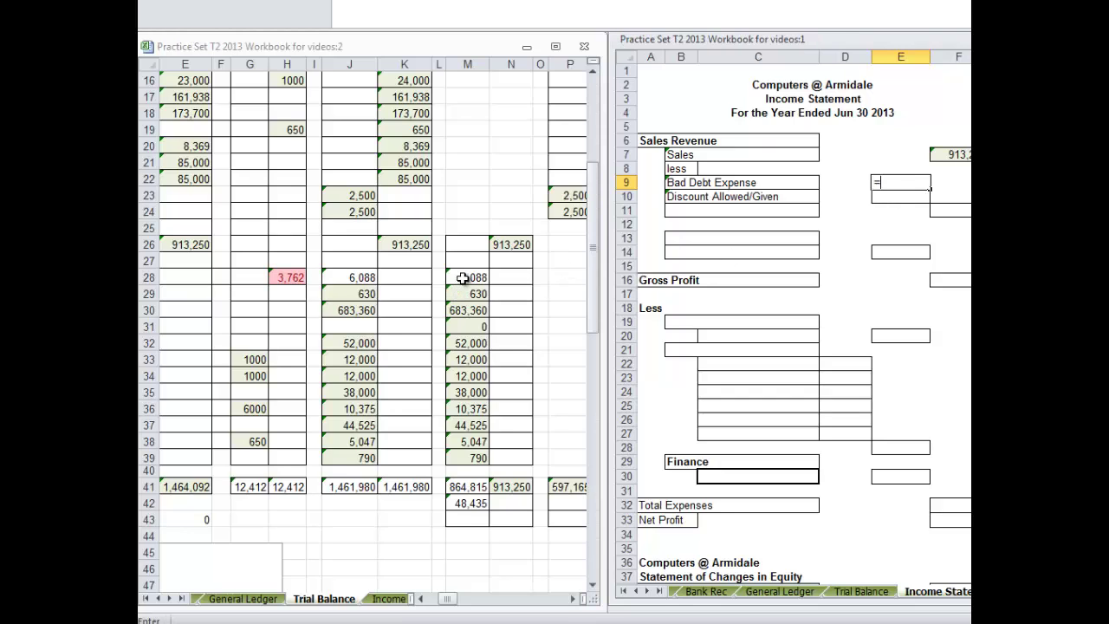
pyautogui.click(464, 277)
pyautogui.press('Return')
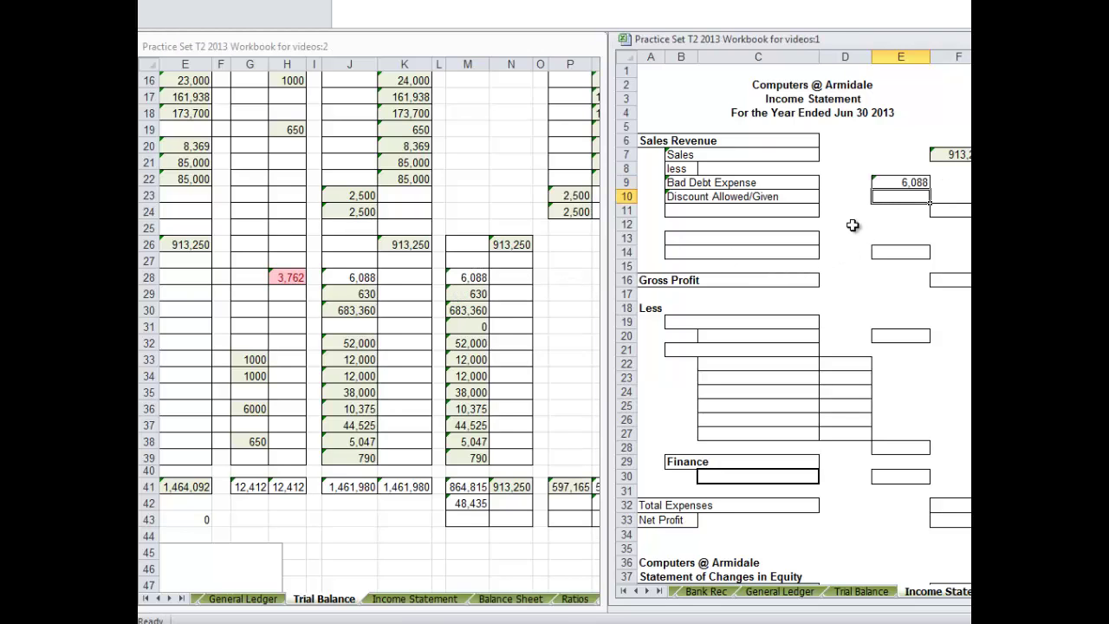
pyautogui.write('=')
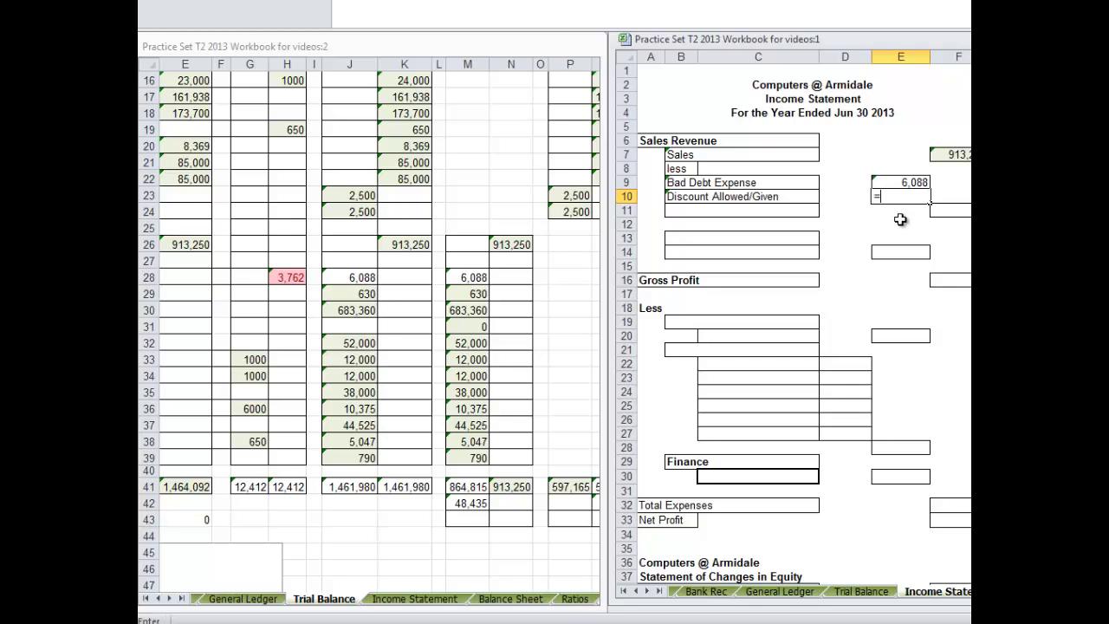
pyautogui.click(464, 295)
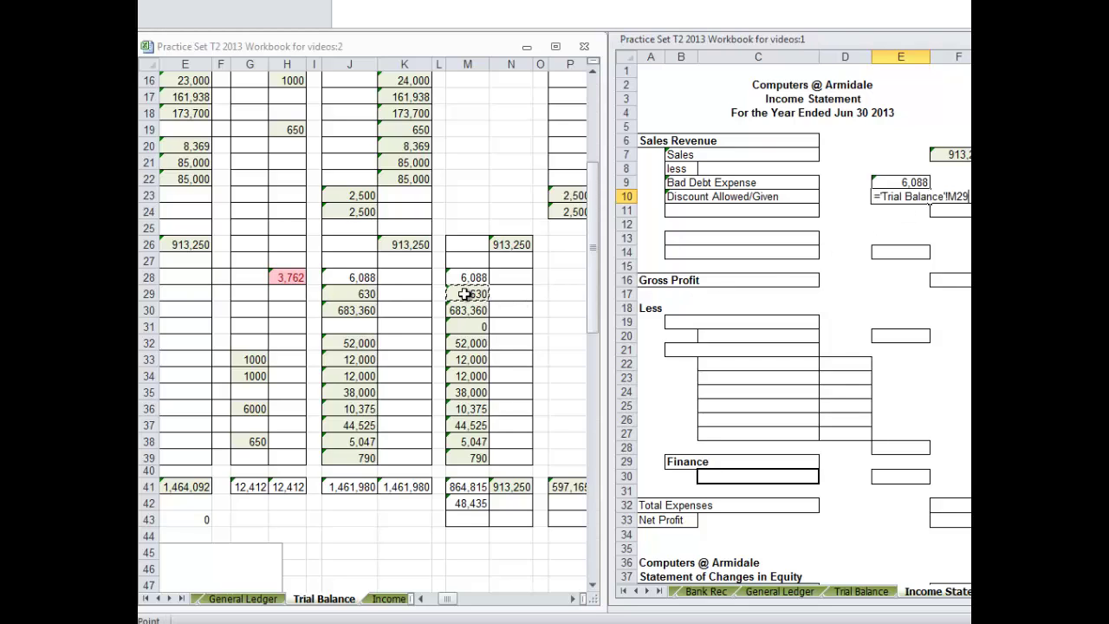
pyautogui.press('Return')
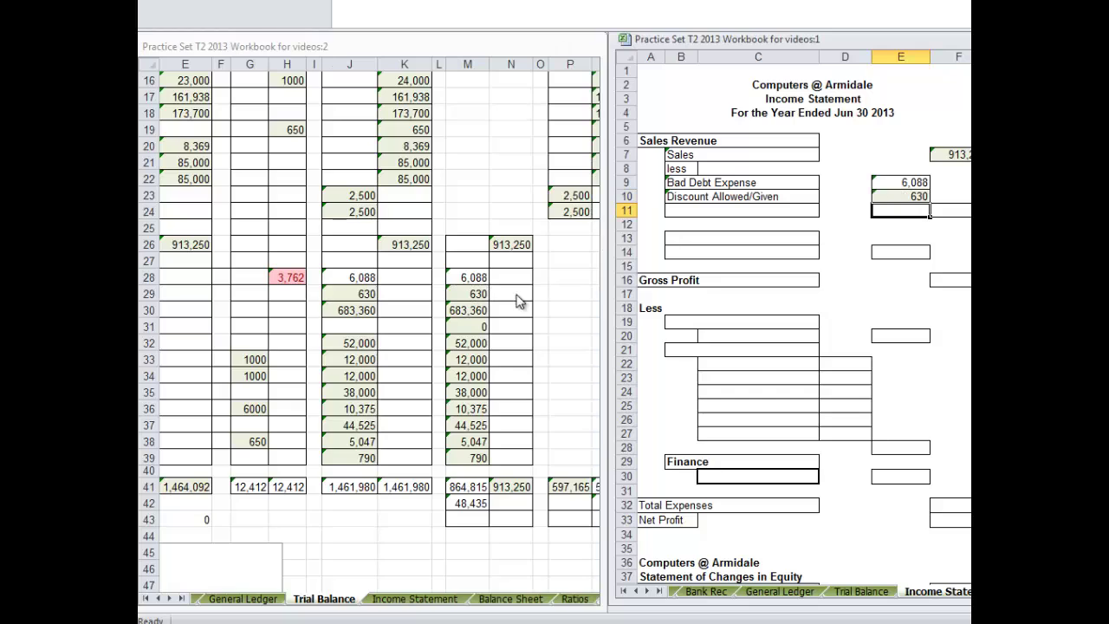
# Step: Calculate net sales in F11 as =F7-E9-E10
pyautogui.click(956, 214)
pyautogui.write('=')
pyautogui.click(964, 154)
pyautogui.write('-')
pyautogui.click(901, 183)
pyautogui.write('-')
pyautogui.click(901, 197)
pyautogui.press('Return')
# Step: Enter a 'Ne' label in C11, then clear it again
pyautogui.click(716, 213)
pyautogui.write('Net')
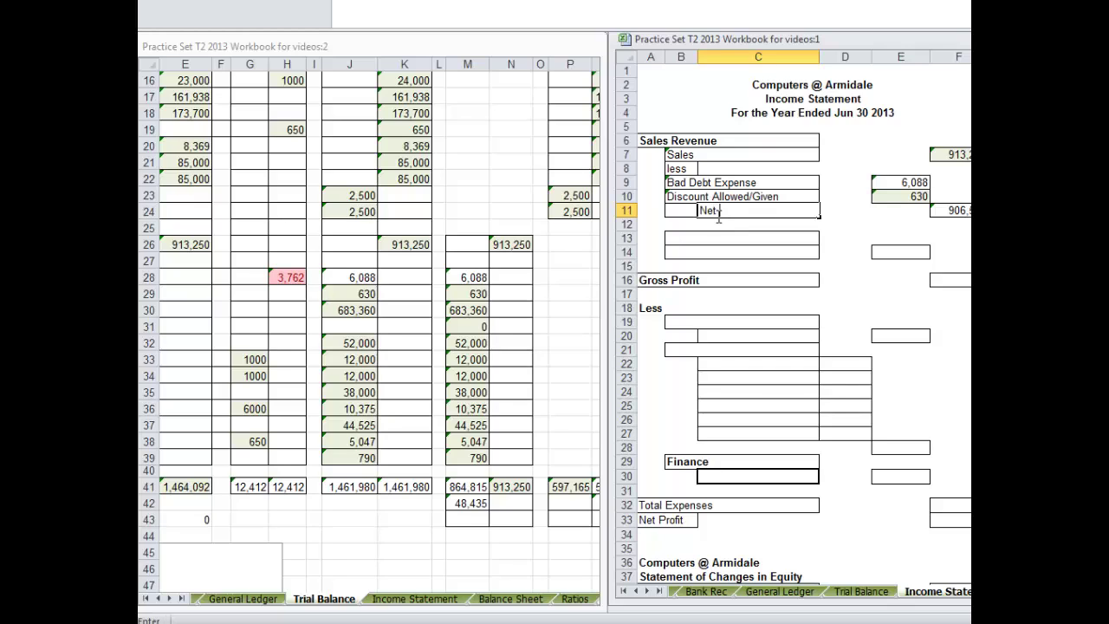
pyautogui.click(664, 238)
pyautogui.click(704, 211)
pyautogui.press('BackSpace')
# Step: Label B11 'Net Sales Revenue', B13 'Less' and B14 'COGS'
pyautogui.click(679, 212)
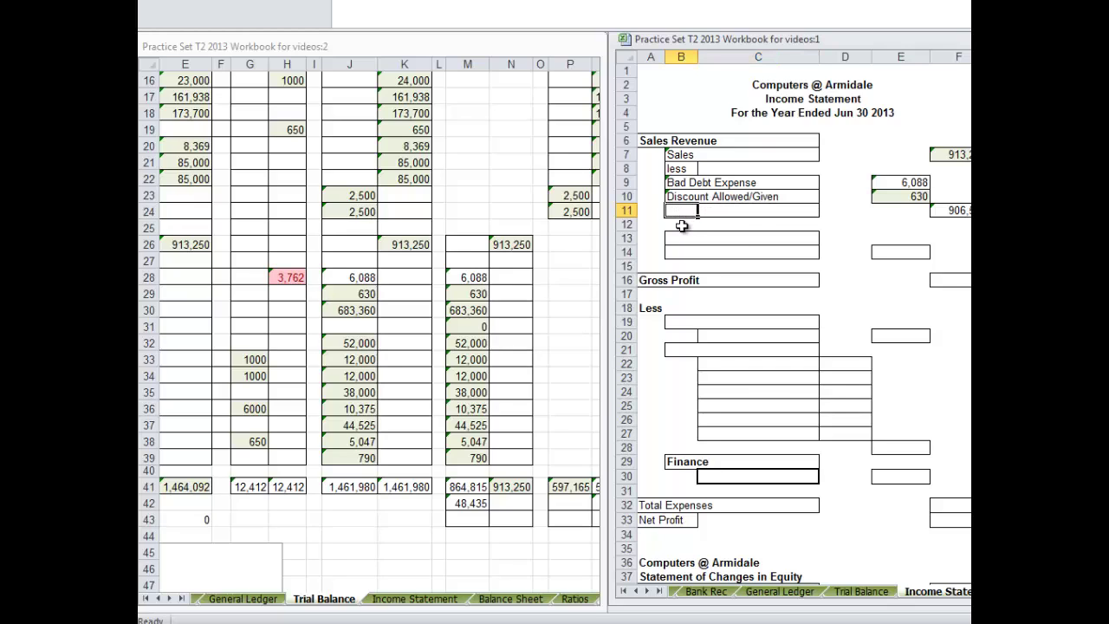
pyautogui.write('Net Sales Revenue')
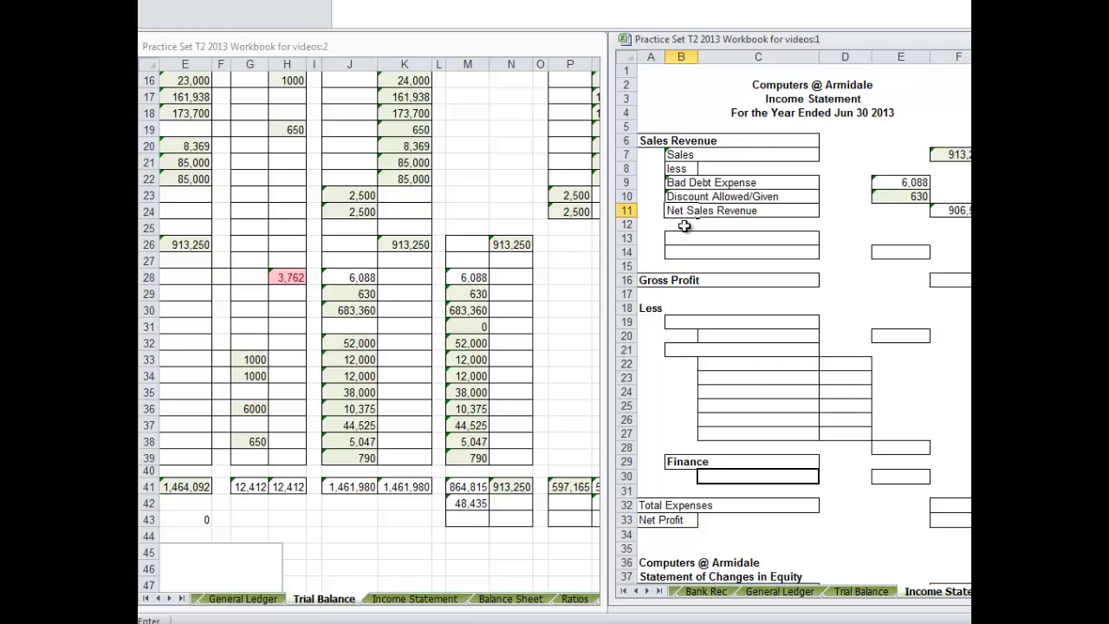
pyautogui.click(694, 238)
pyautogui.write('Less')
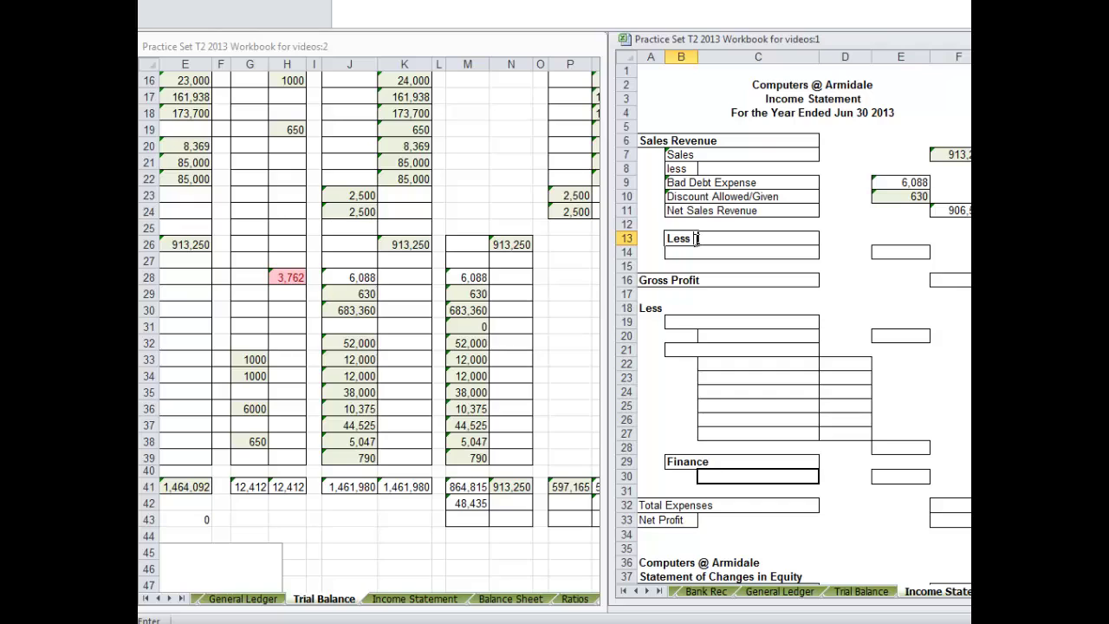
pyautogui.click(690, 253)
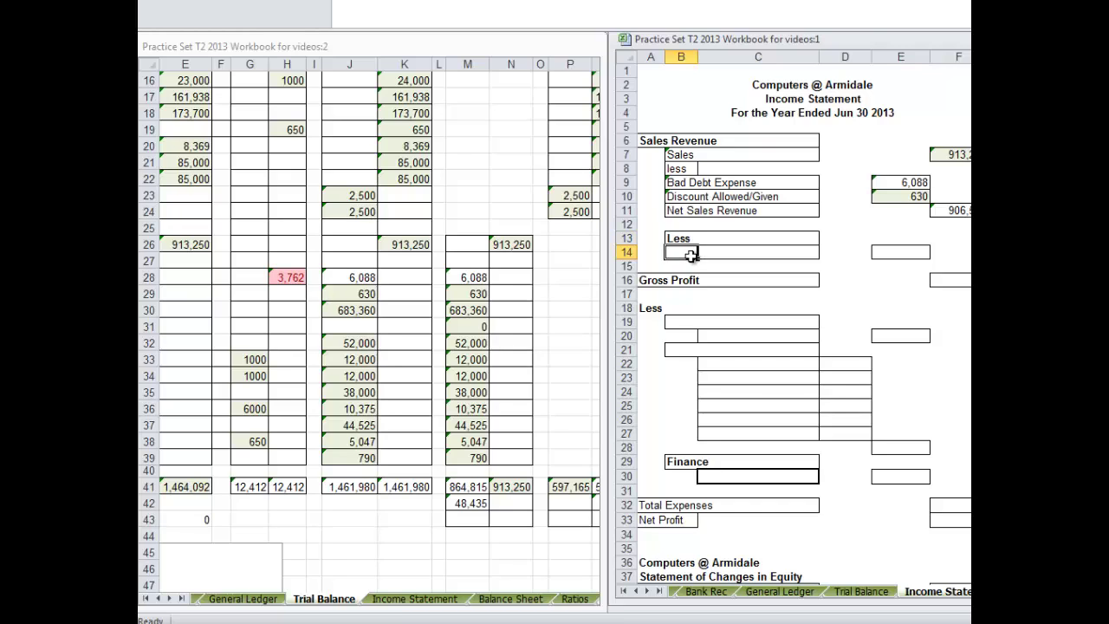
pyautogui.write('COGS')
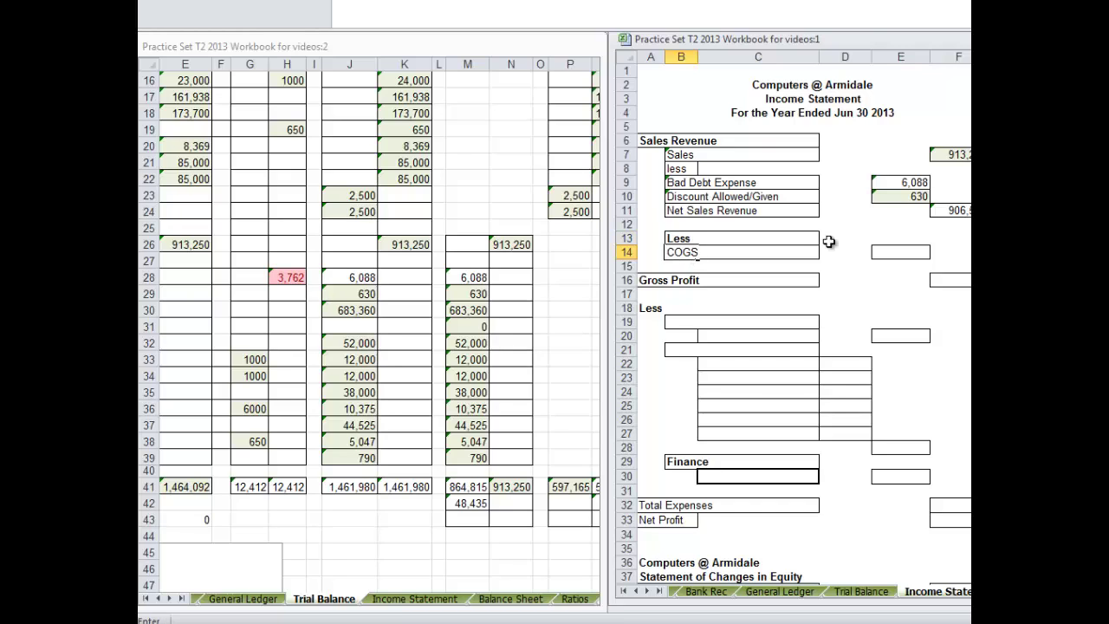
# Step: Link E14 to the Trial Balance cost of goods sold, 683,360 in M30
pyautogui.click(883, 249)
pyautogui.write('=')
pyautogui.click(464, 312)
pyautogui.click(464, 312)
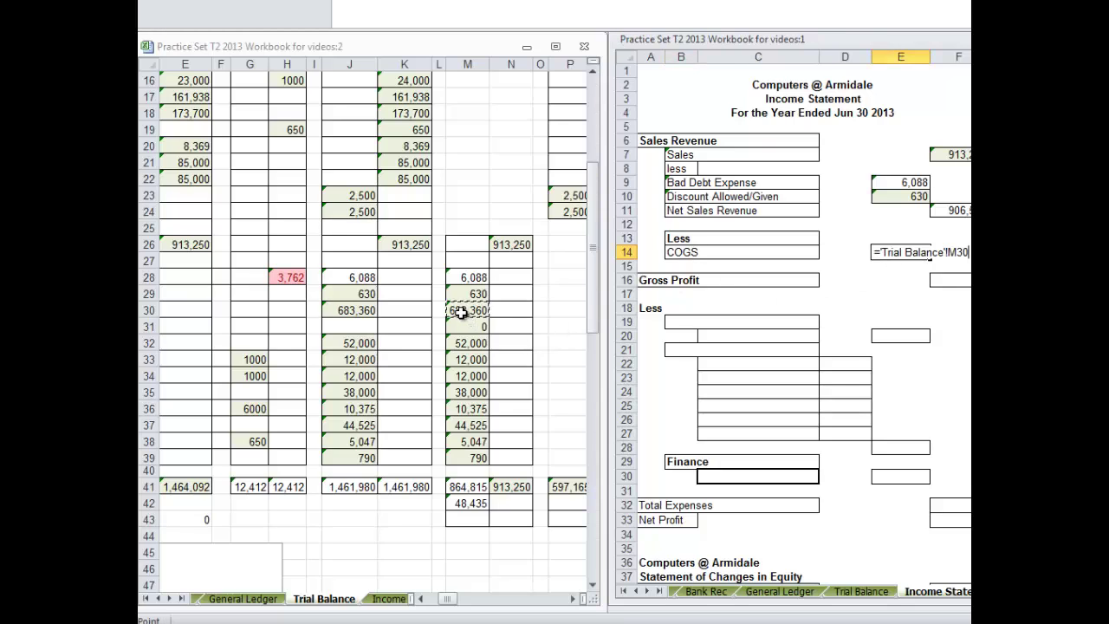
pyautogui.press('Return')
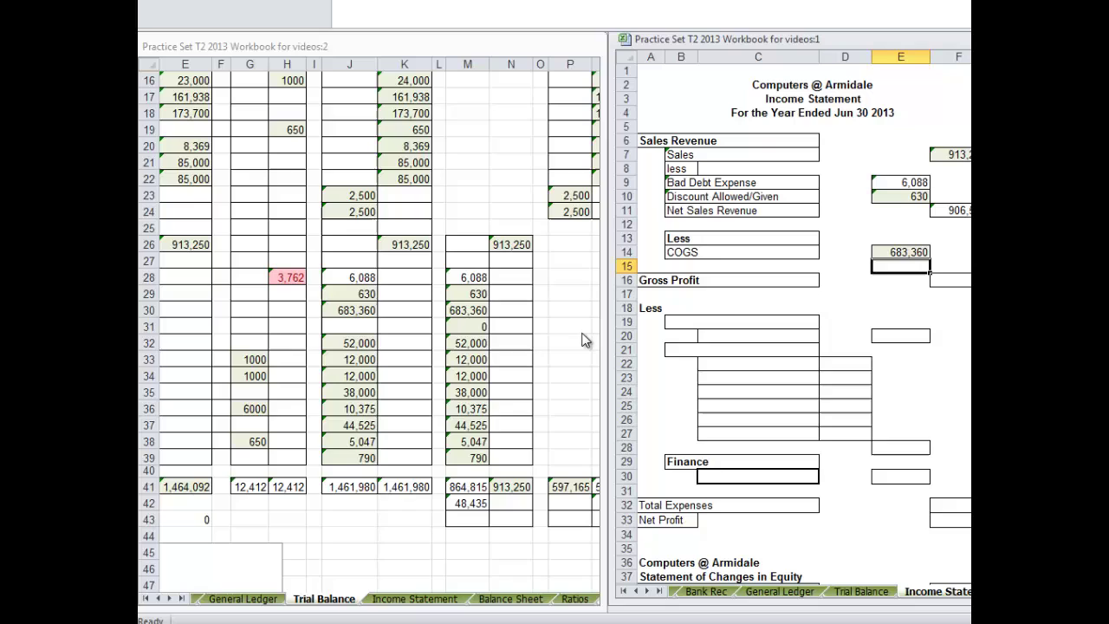
# Step: Calculate Gross Profit in F16 as =F11-E14
pyautogui.click(953, 283)
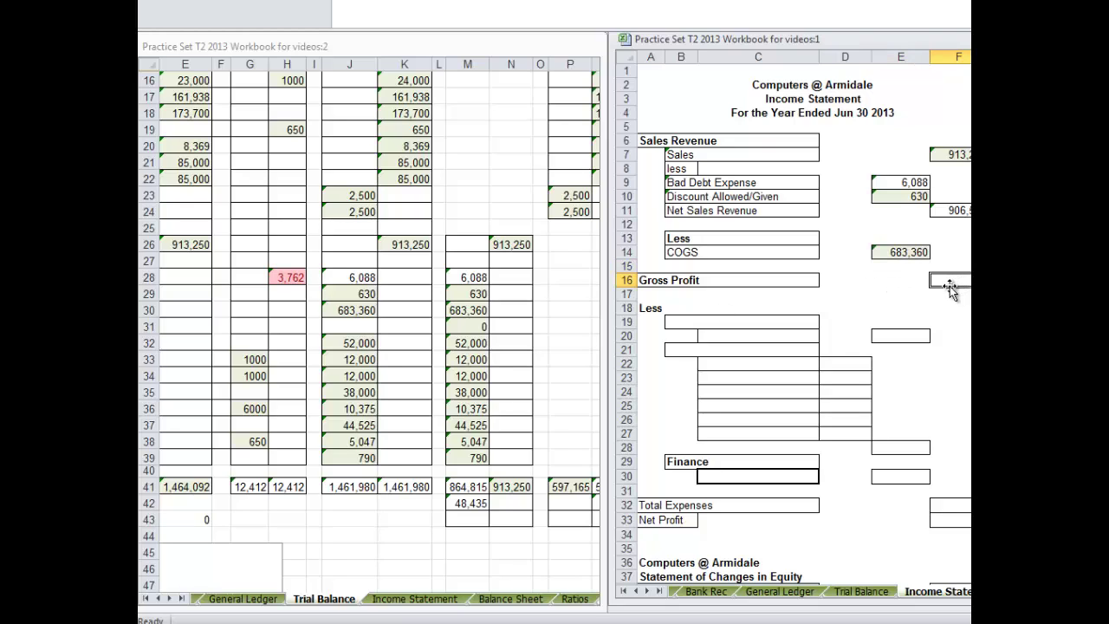
pyautogui.write('=')
pyautogui.click(956, 210)
pyautogui.write('-')
pyautogui.click(905, 253)
pyautogui.press('Return')
# Step: Add the expense subheadings 'Sales' in B19 and 'Admin' in B21
pyautogui.click(680, 323)
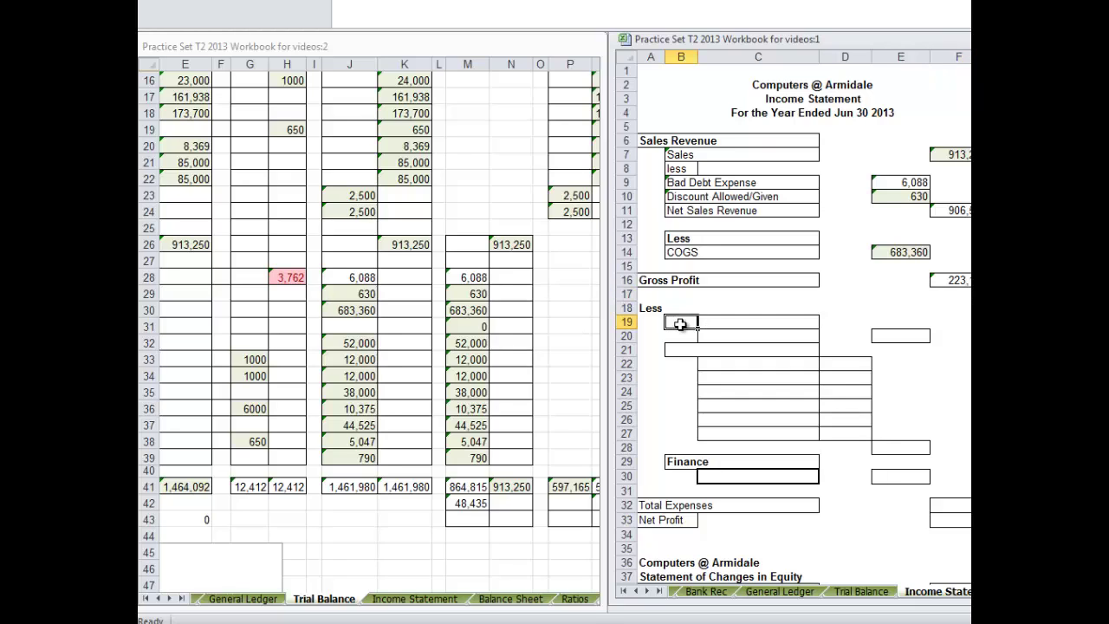
pyautogui.write('Sales')
pyautogui.click(682, 350)
pyautogui.write('Admin')
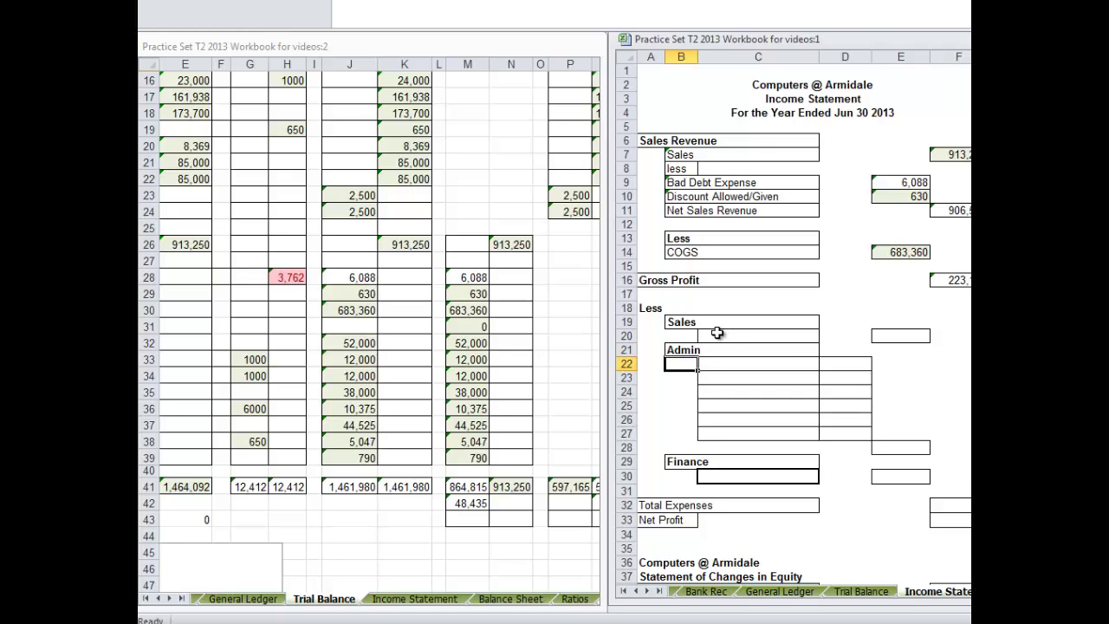
pyautogui.click(716, 334)
# Step: Link C20 to Sales Salaries Expense in Trial Balance A32
pyautogui.write('=')
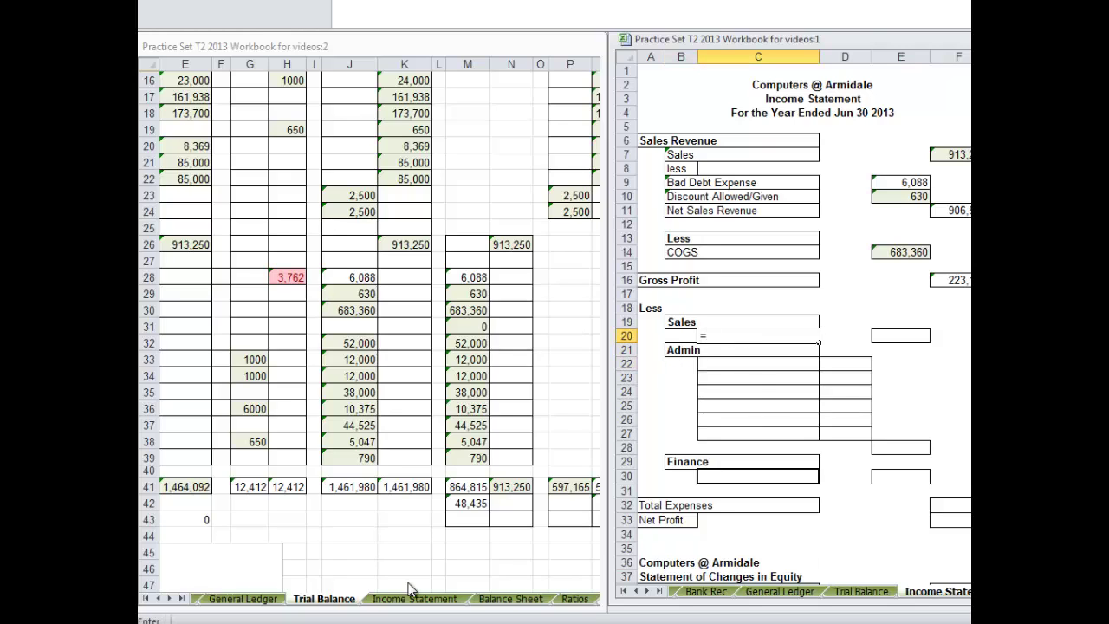
pyautogui.click(226, 503)
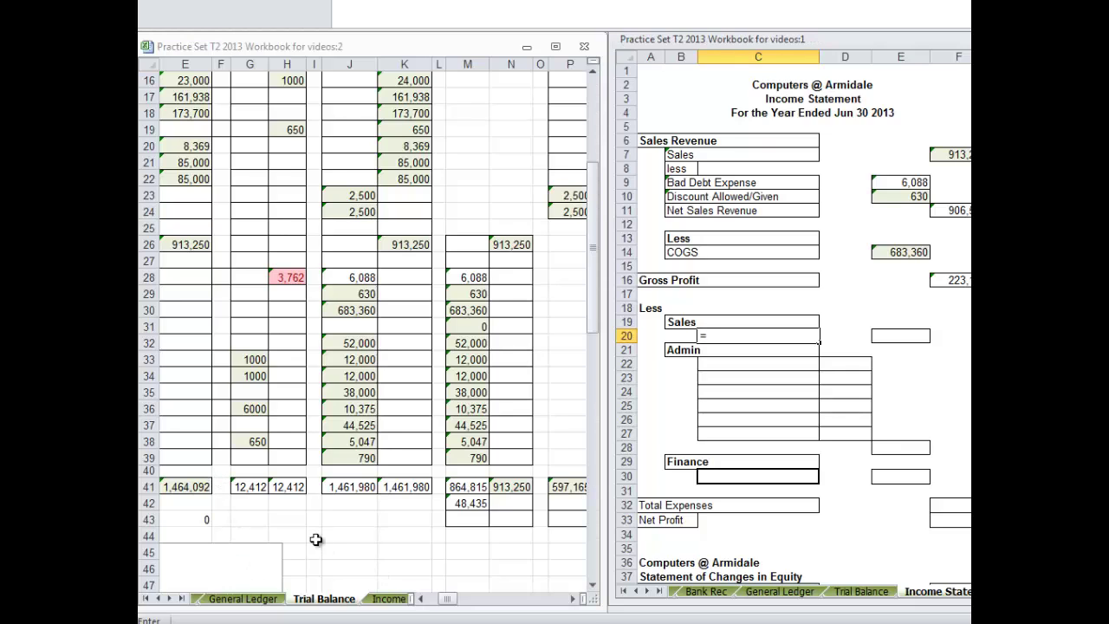
pyautogui.press('Left')
pyautogui.press('Home')
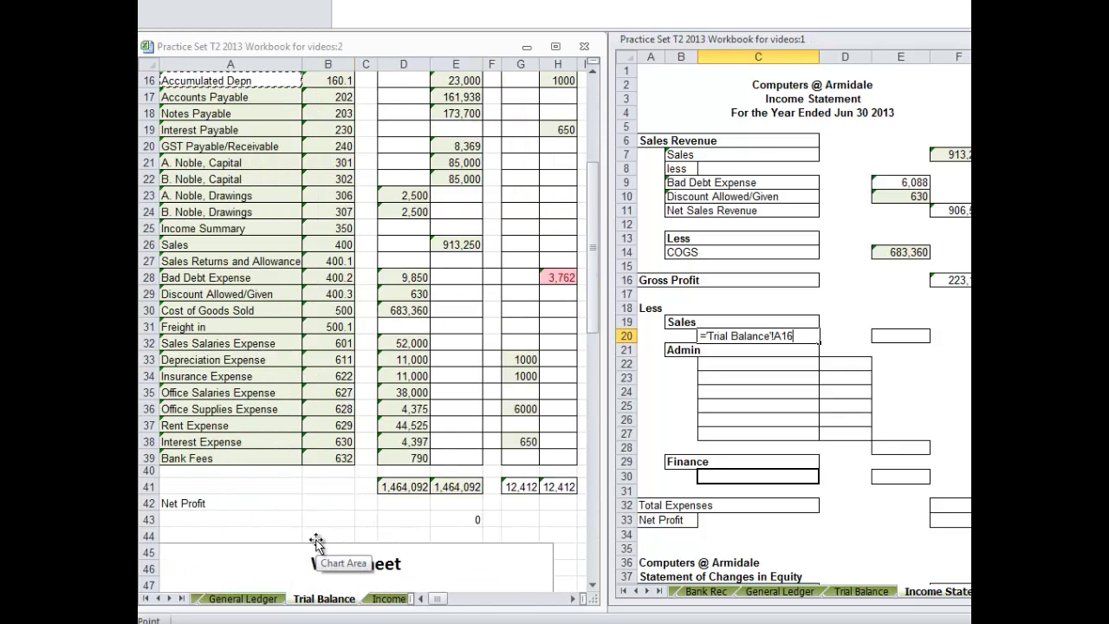
pyautogui.click(202, 344)
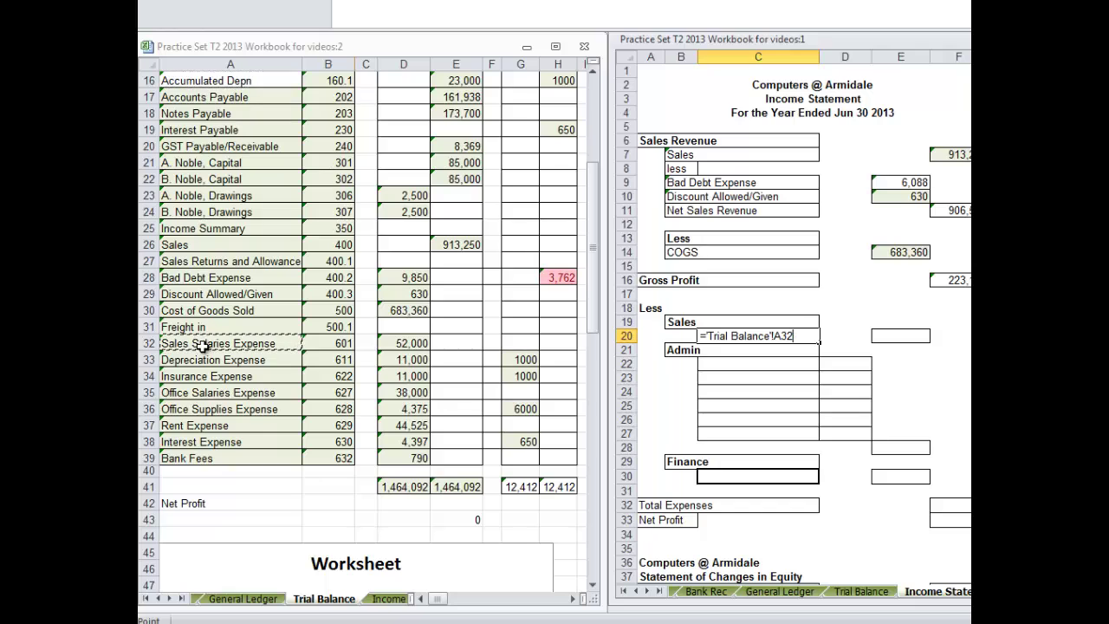
pyautogui.press('Return')
# Step: Link C22 to Depreciation Expense (A33) and fill it down through C26 with Ctrl+D
pyautogui.click(710, 365)
pyautogui.write('=')
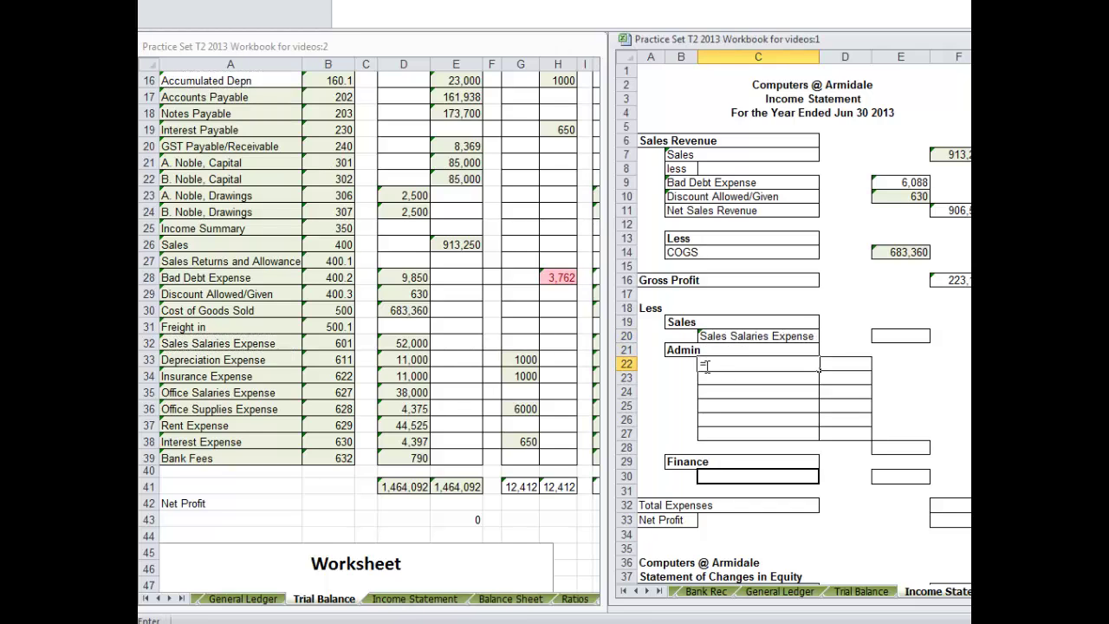
pyautogui.click(189, 364)
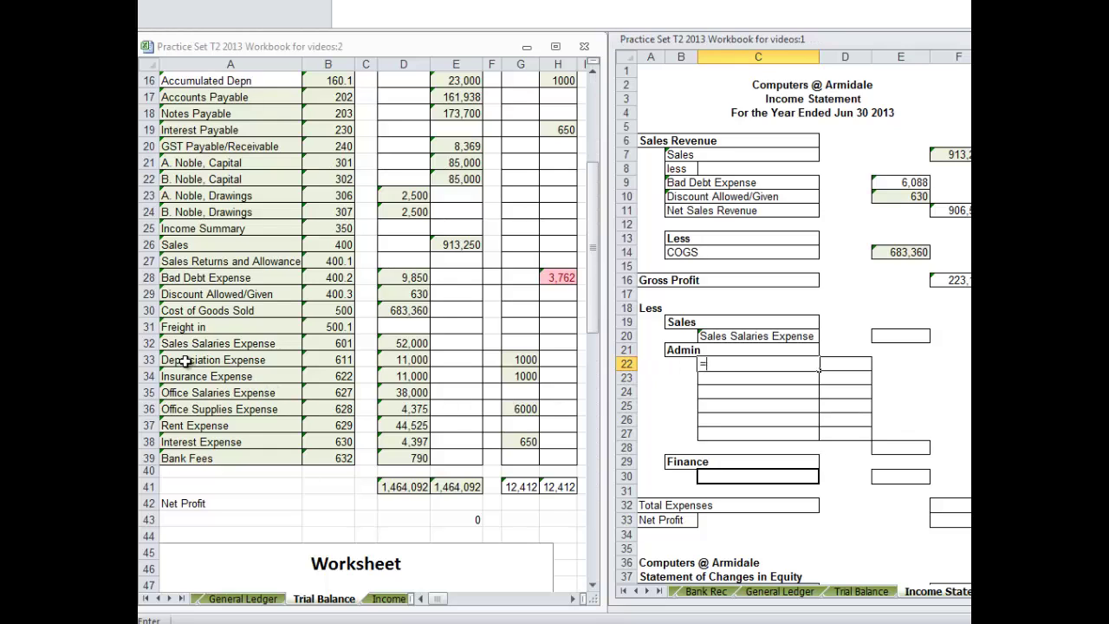
pyautogui.press('Return')
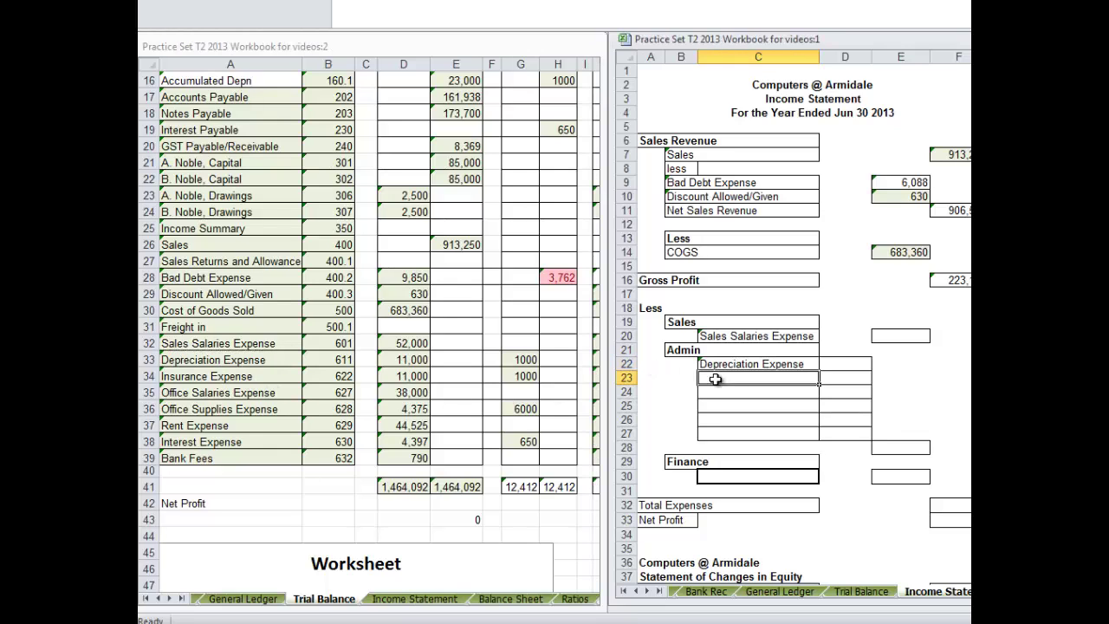
pyautogui.moveTo(726, 364); pyautogui.dragTo(724, 418)
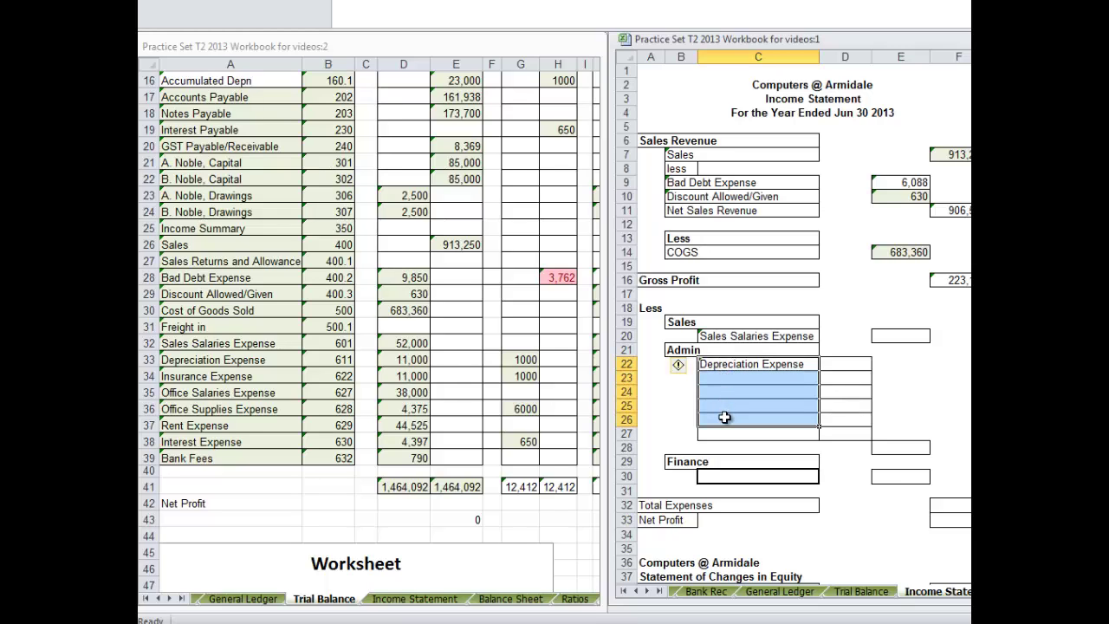
pyautogui.hotkey('ctrl', 'd')
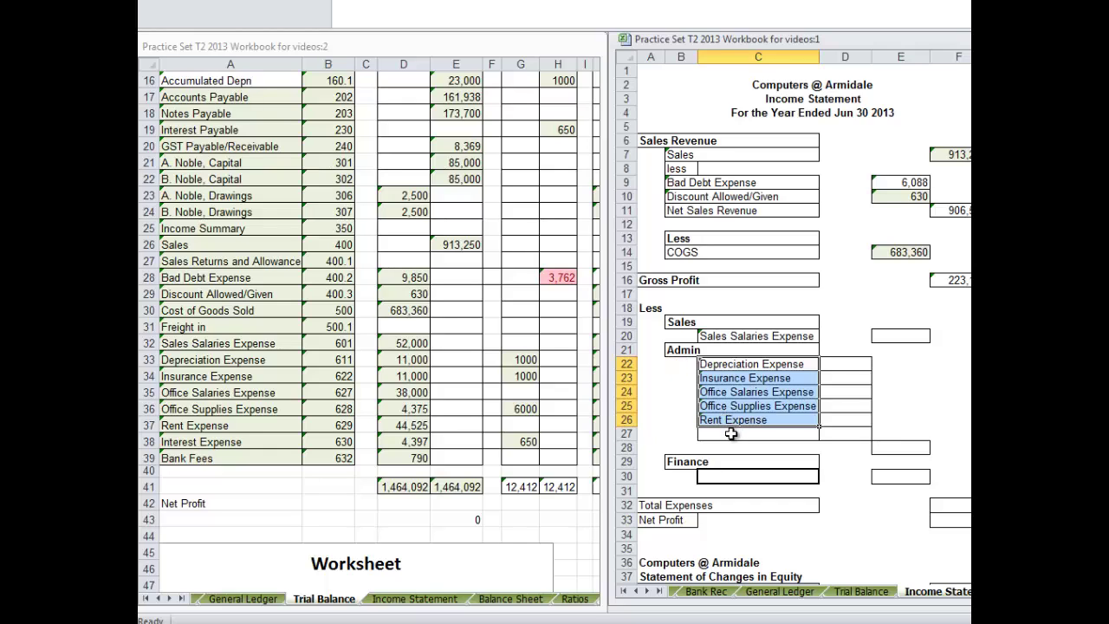
# Step: Link C27 to Bank Fees in Trial Balance A39
pyautogui.click(731, 433)
pyautogui.write('=')
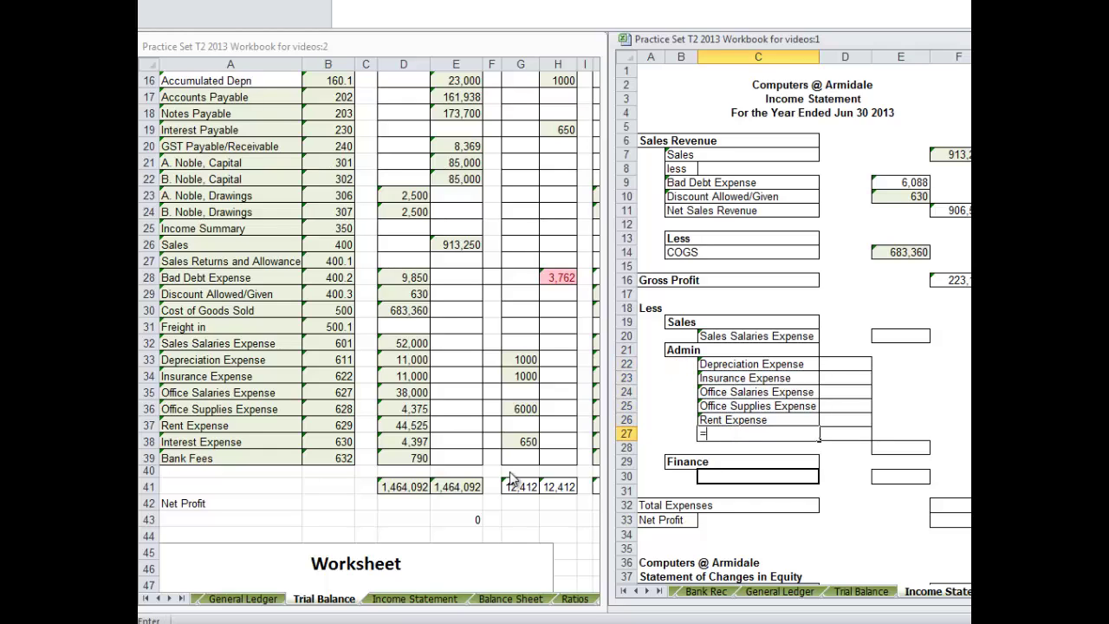
pyautogui.click(184, 459)
pyautogui.click(184, 459)
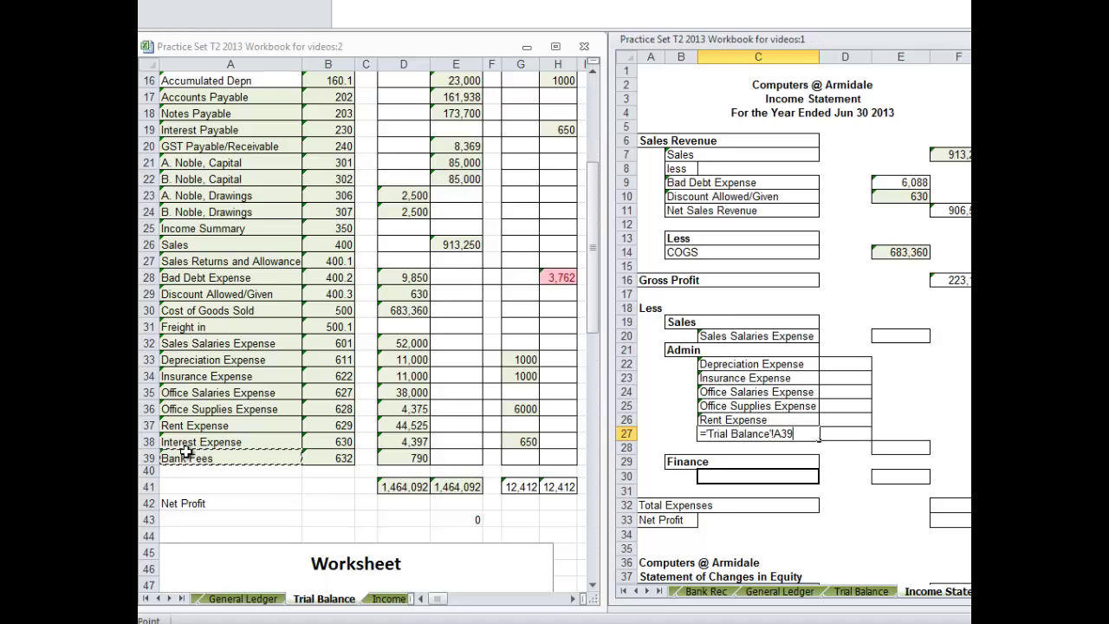
pyautogui.press('Return')
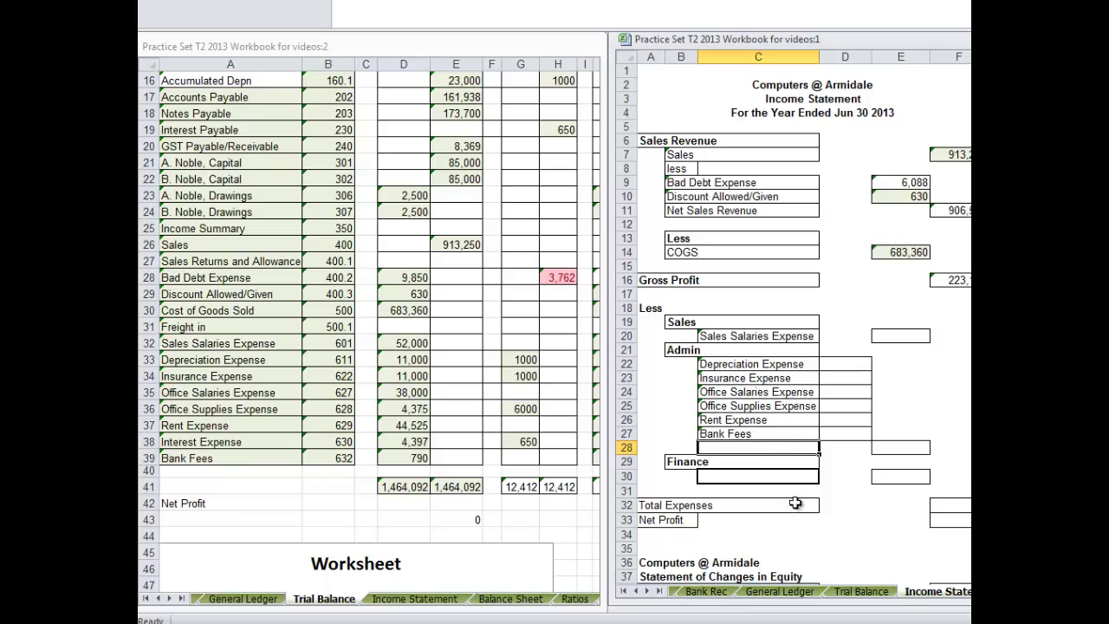
# Step: Link C30 under Finance to Interest Expense in Trial Balance A38
pyautogui.click(721, 481)
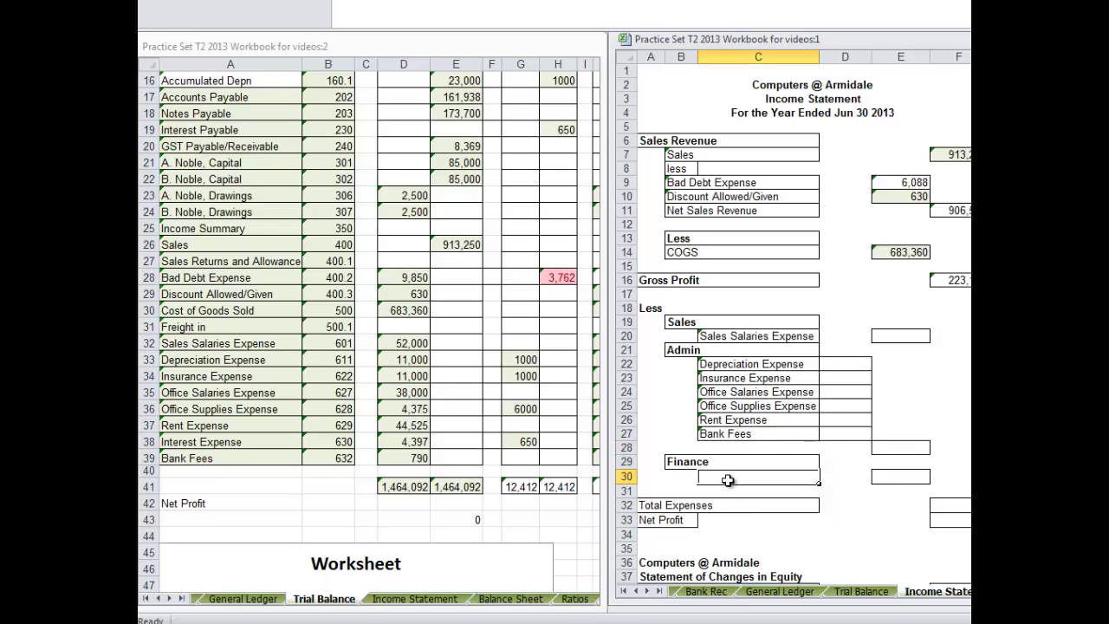
pyautogui.write('=')
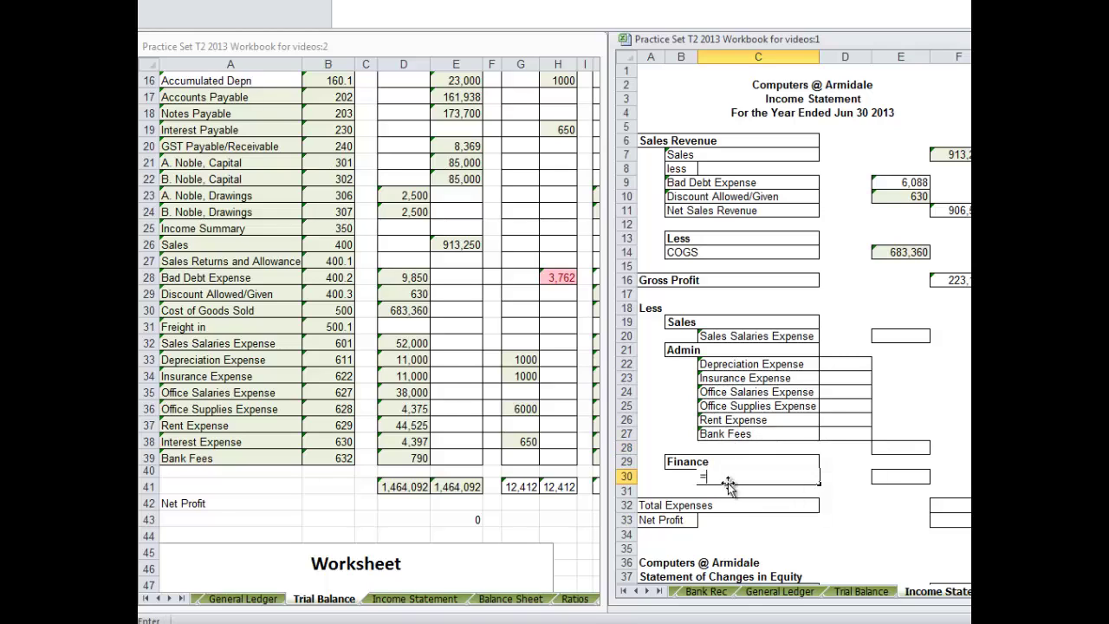
pyautogui.click(184, 446)
pyautogui.click(166, 444)
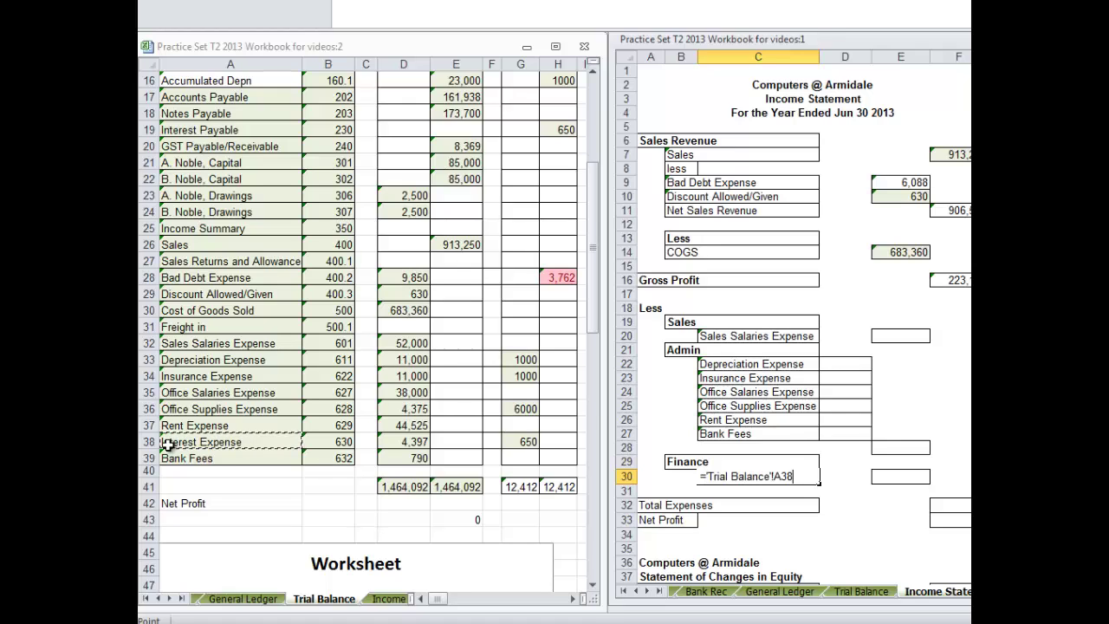
pyautogui.press('Return')
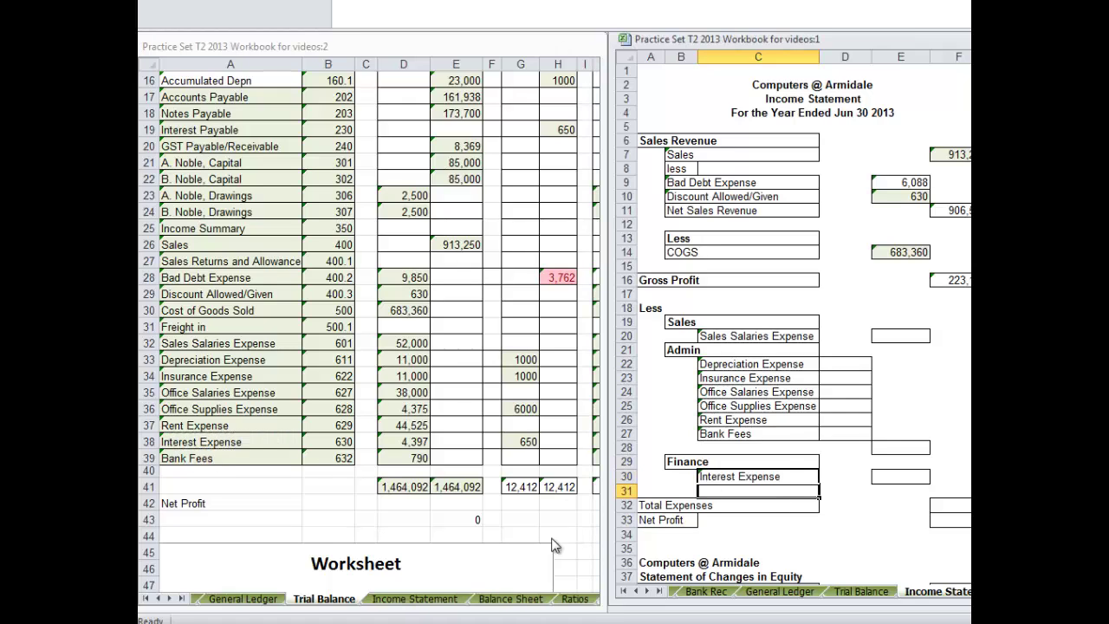
# Step: Return to the top of the Trial Balance and locate the Sales Salaries amount in row 32
pyautogui.click(516, 358)
pyautogui.hotkey('ctrl', 'Home')
pyautogui.press('Right')
pyautogui.click(475, 568)
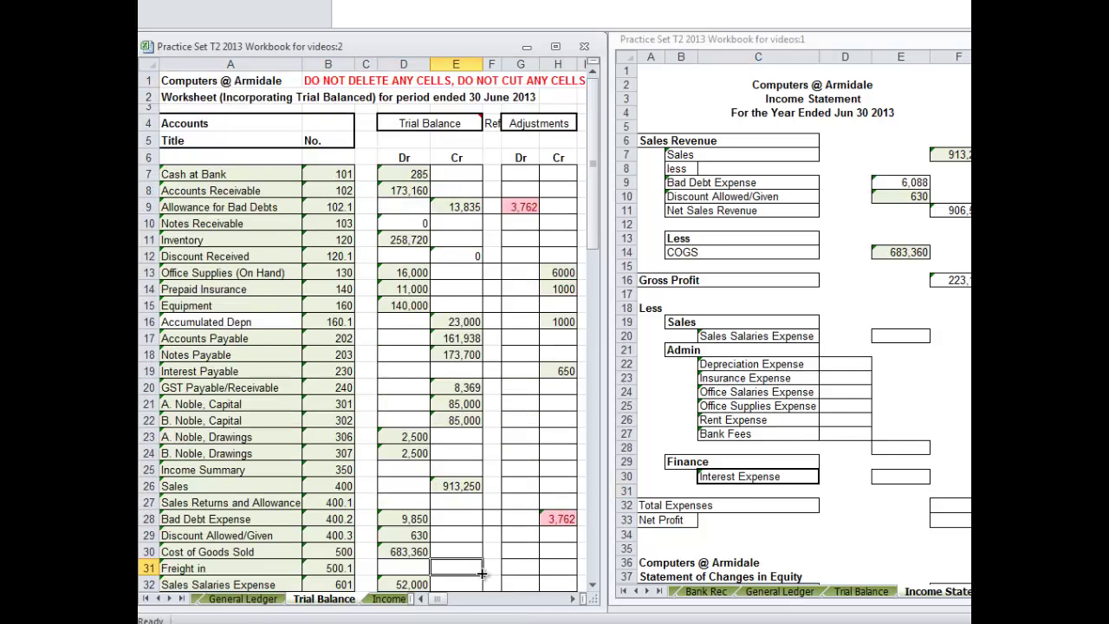
pyautogui.scroll(-4, 484, 568)
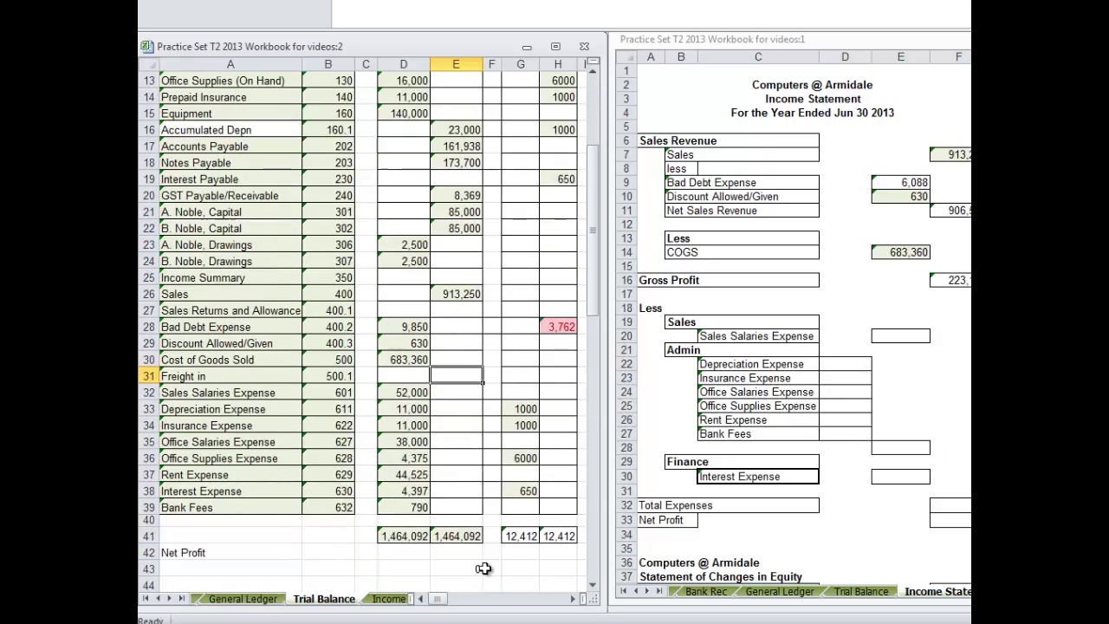
pyautogui.click(409, 394)
pyautogui.press('Right')
pyautogui.press('Right')
pyautogui.press('Right')
pyautogui.press('Right')
pyautogui.press('Right')
pyautogui.press('Right')
pyautogui.press('Right')
pyautogui.press('Right')
pyautogui.press('Right')
pyautogui.press('Right')
pyautogui.press('Right')
pyautogui.press('Right')
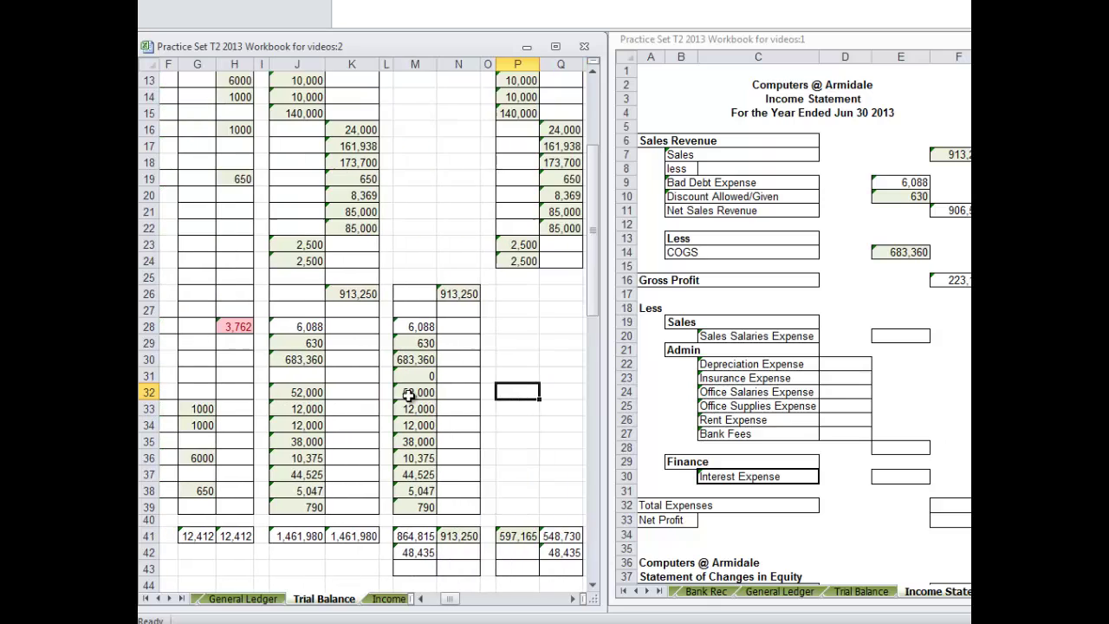
# Step: Link E20 to the Trial Balance Sales Salaries amount of 52,000
pyautogui.click(905, 337)
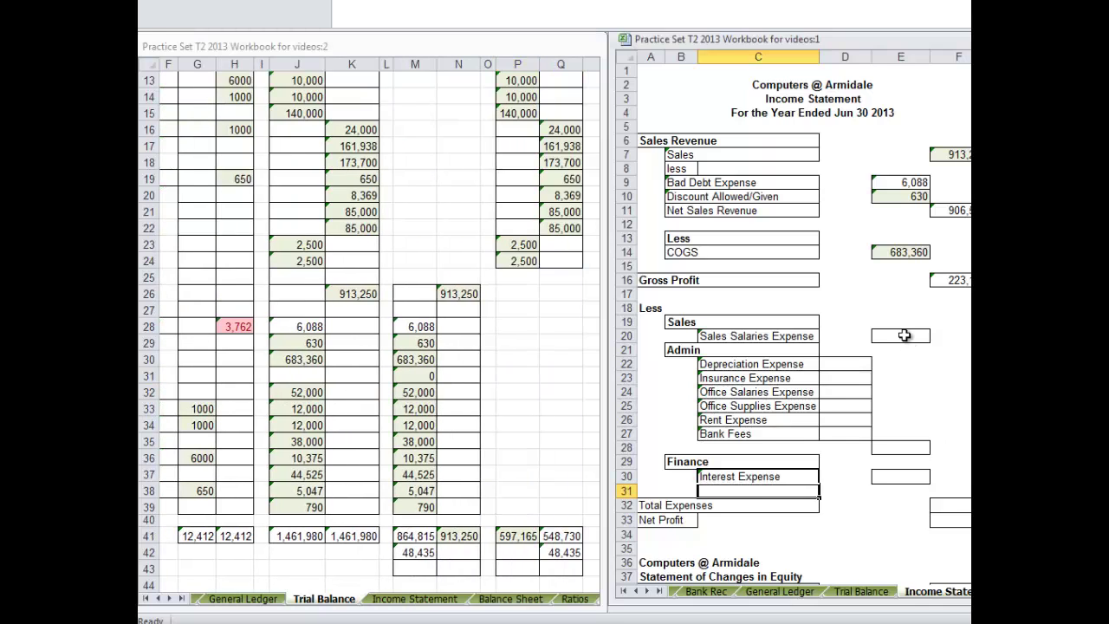
pyautogui.write('=')
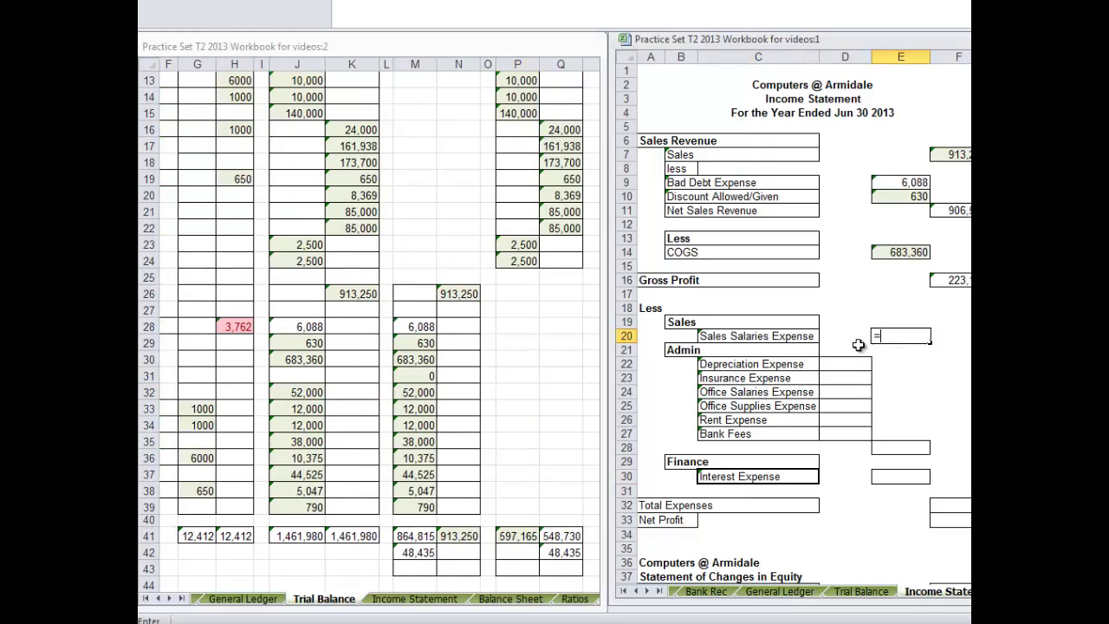
pyautogui.click(412, 392)
pyautogui.press('Return')
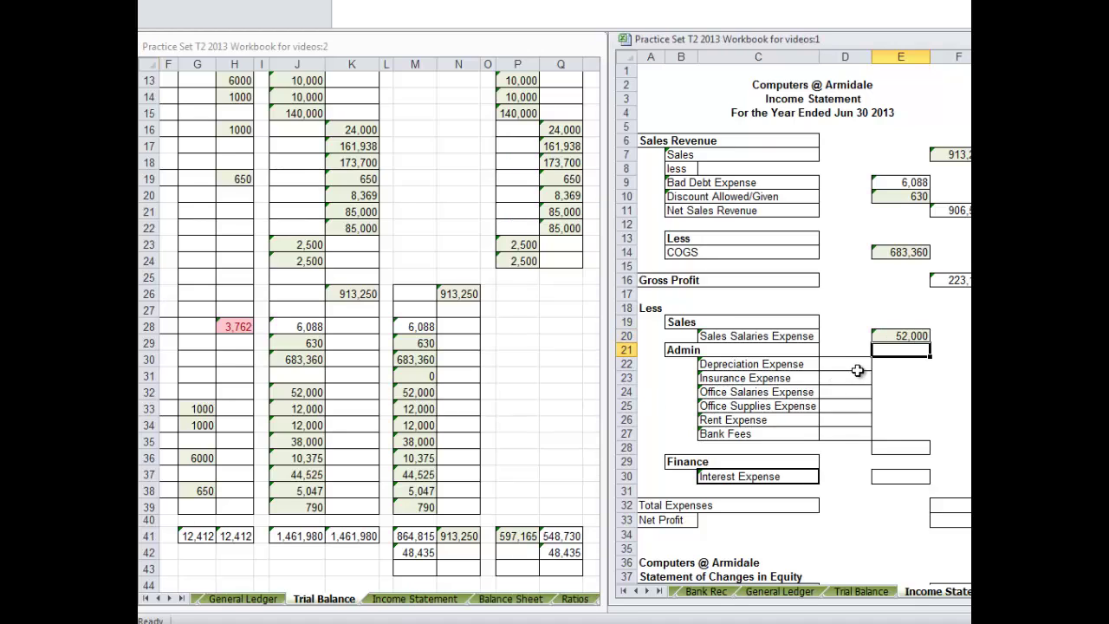
# Step: Link D22 to Depreciation 12,000 in M33 and fill it down to D26
pyautogui.click(855, 370)
pyautogui.write('=')
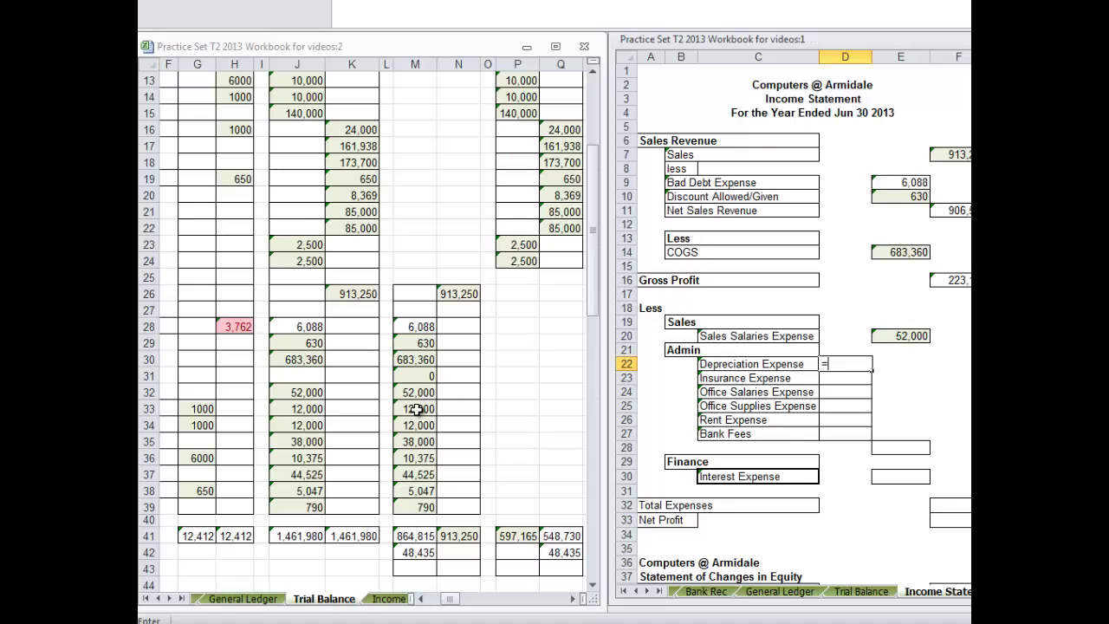
pyautogui.click(417, 409)
pyautogui.press('Return')
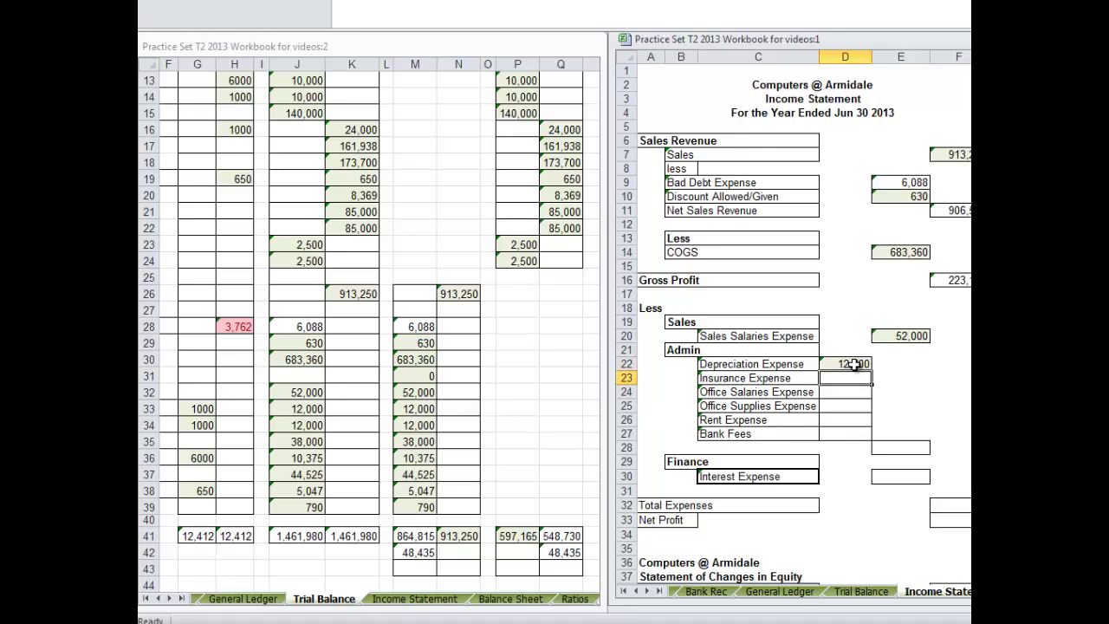
pyautogui.moveTo(855, 364); pyautogui.dragTo(850, 419)
pyautogui.hotkey('ctrl', 'd')
# Step: Link D27 to the Trial Balance Bank Fees amount of 790 in M39
pyautogui.click(852, 434)
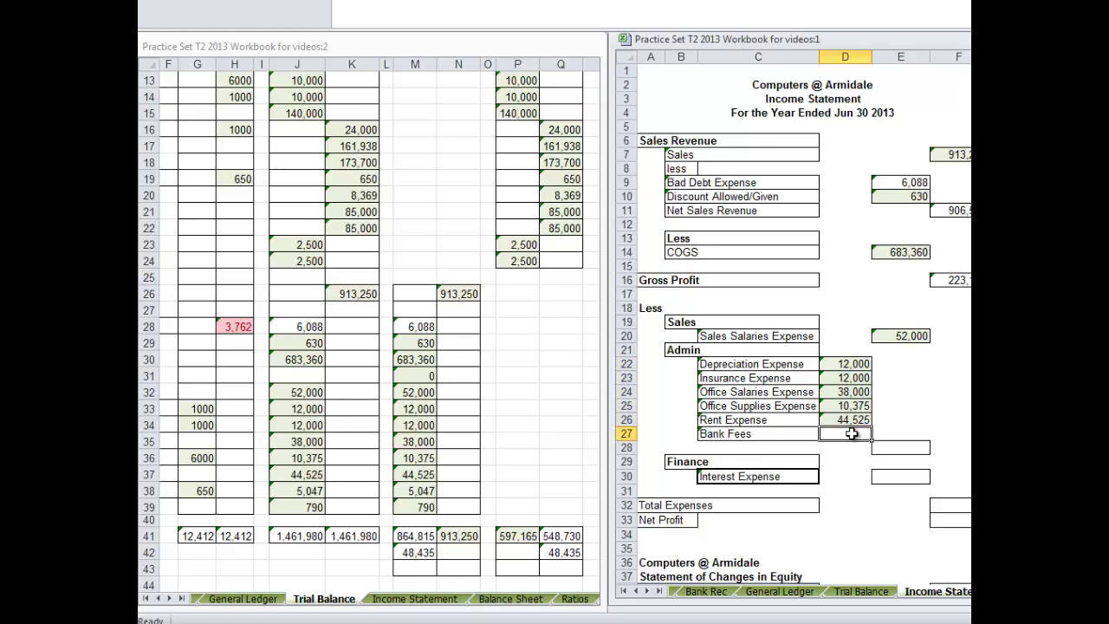
pyautogui.write('=')
pyautogui.click(421, 509)
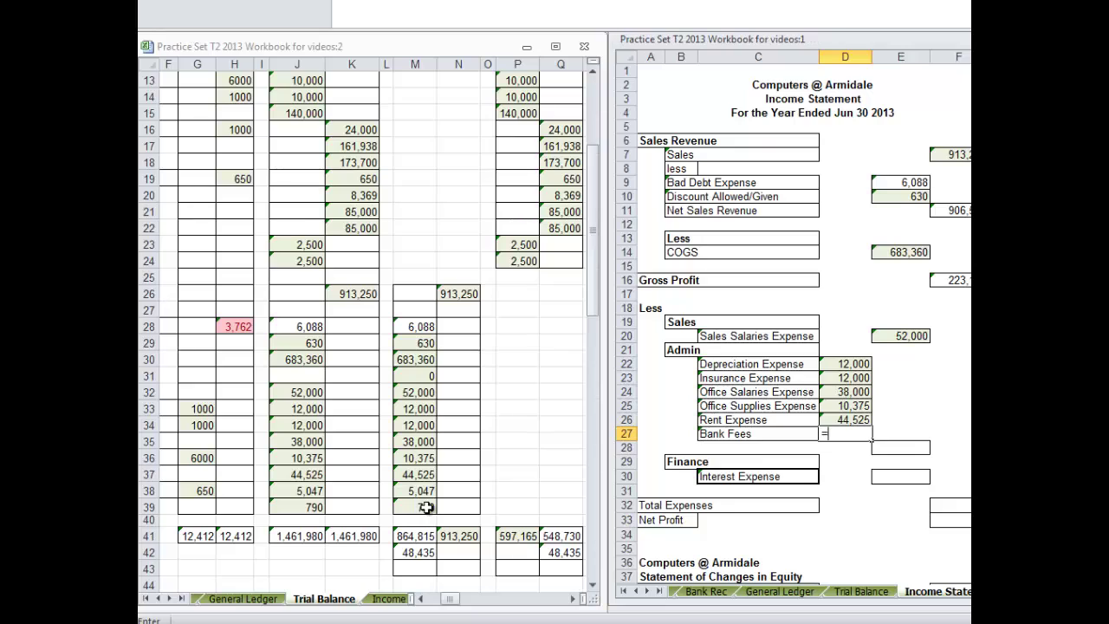
pyautogui.click(419, 507)
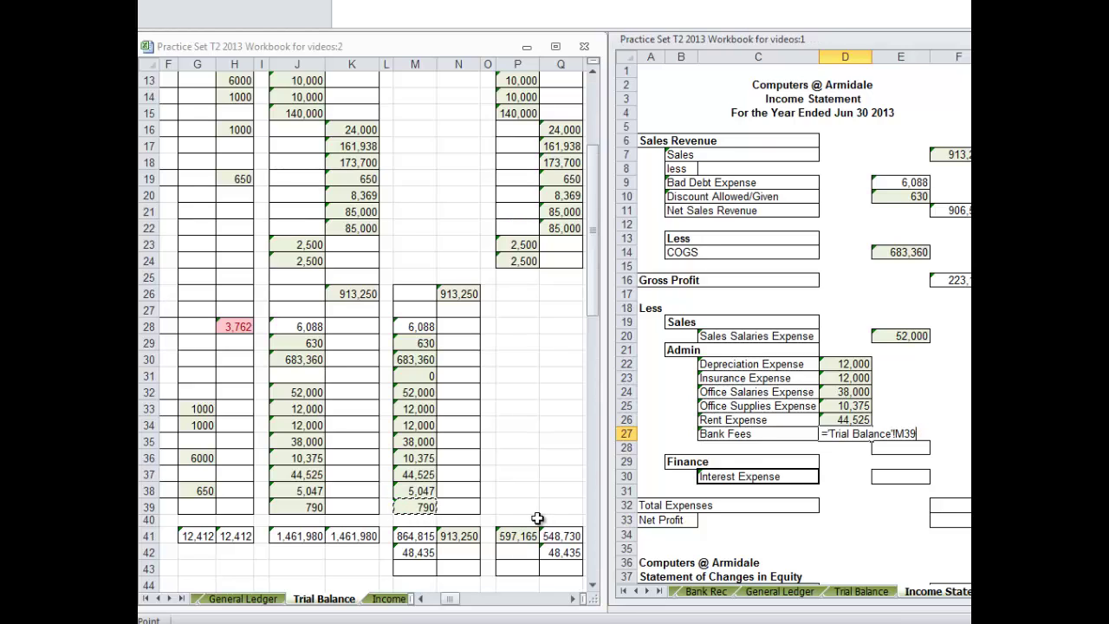
pyautogui.press('Return')
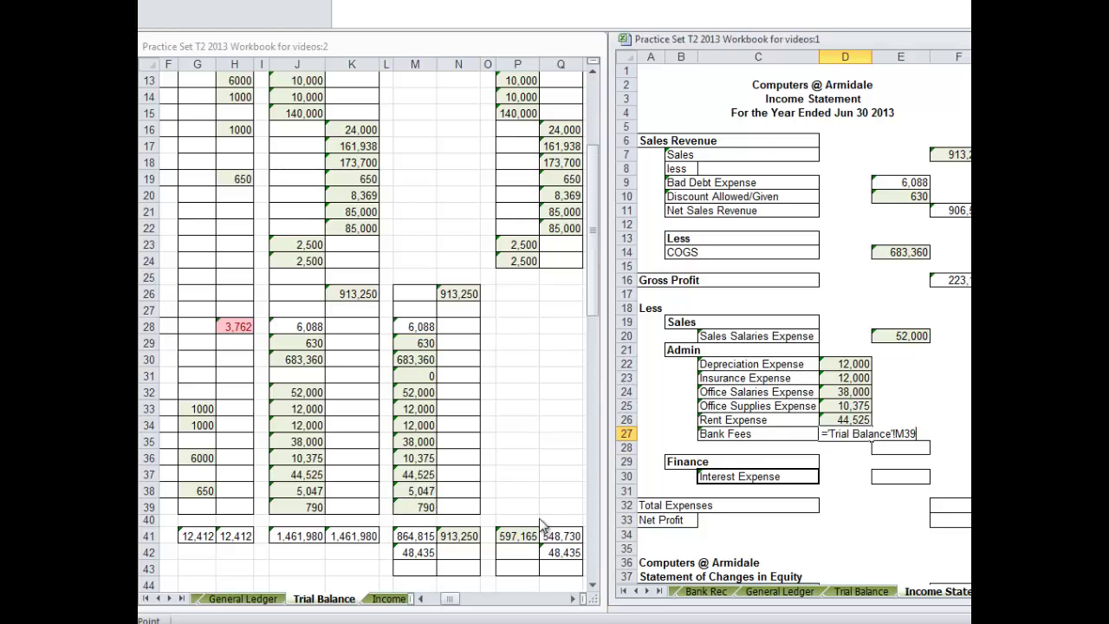
# Step: Link E30 to Interest Expense 5,047 in M38, correcting an initial M39 reference
pyautogui.click(900, 476)
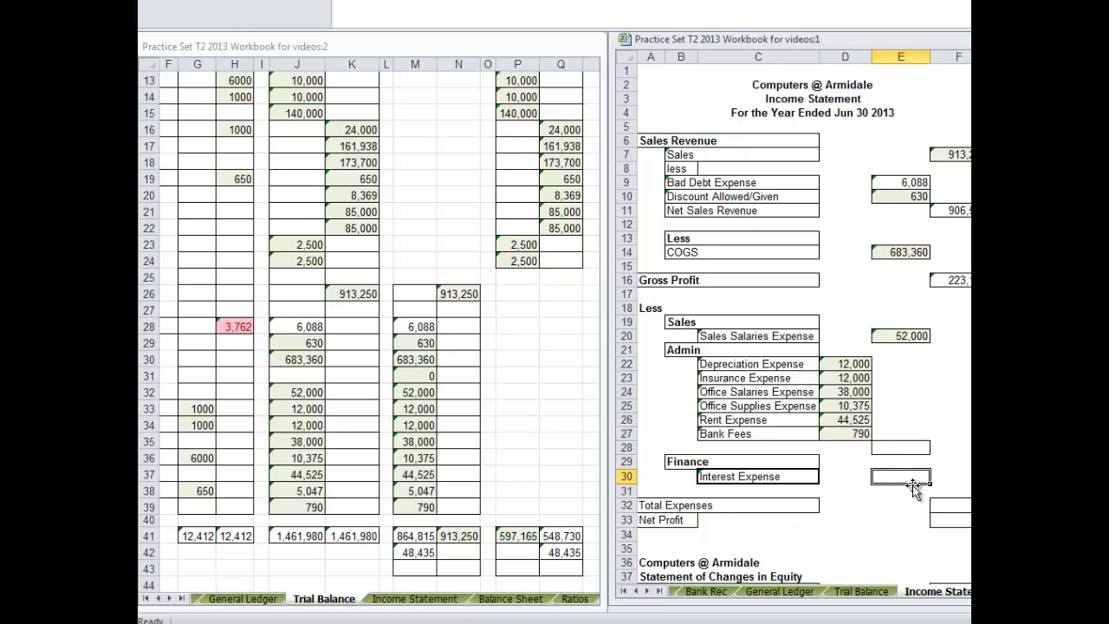
pyautogui.write('=')
pyautogui.click(423, 511)
pyautogui.click(426, 510)
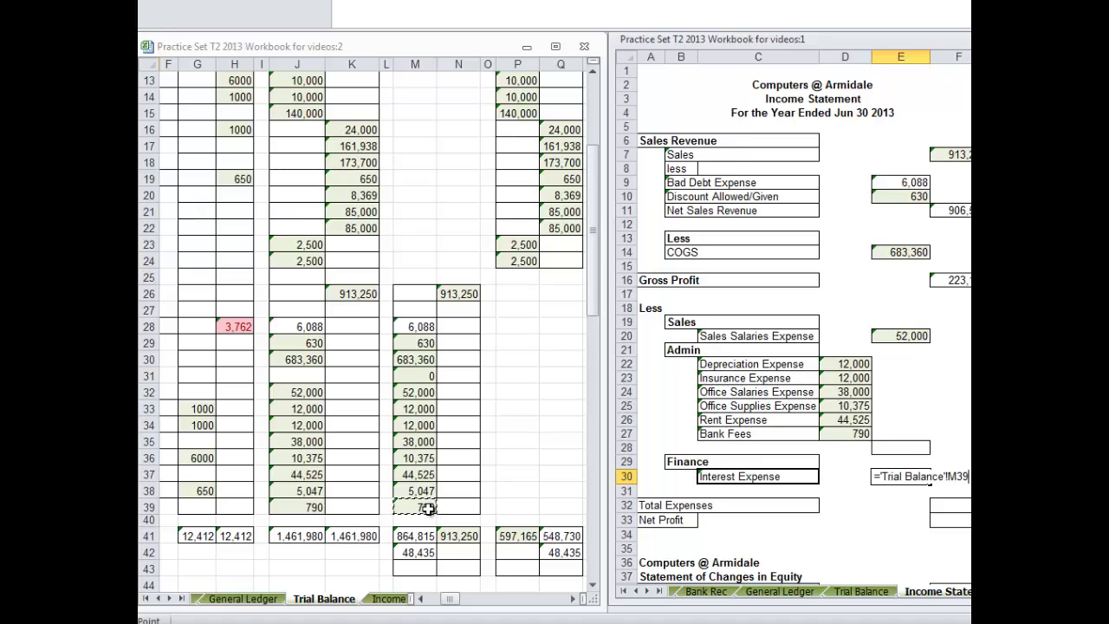
pyautogui.press('Return')
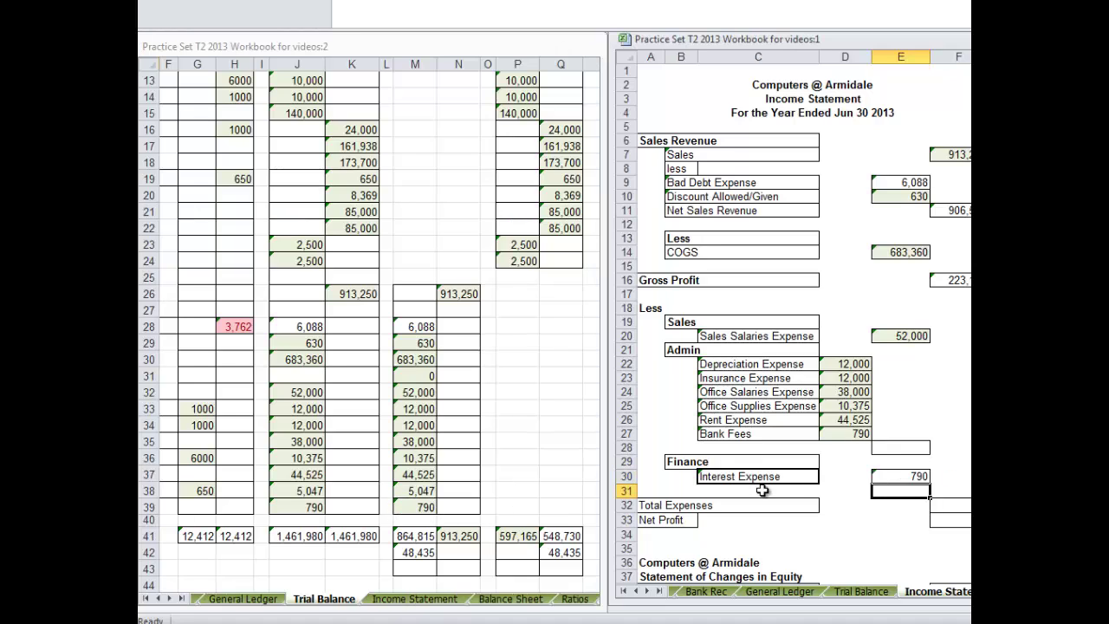
pyautogui.click(912, 475)
pyautogui.write('=')
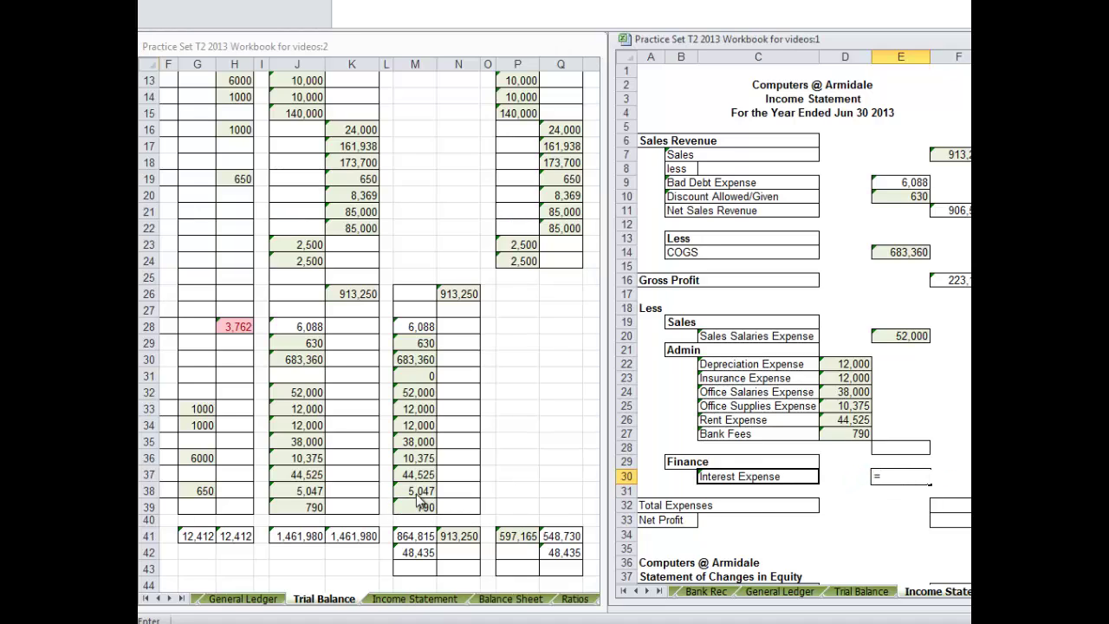
pyautogui.click(415, 490)
pyautogui.click(416, 490)
pyautogui.press('Return')
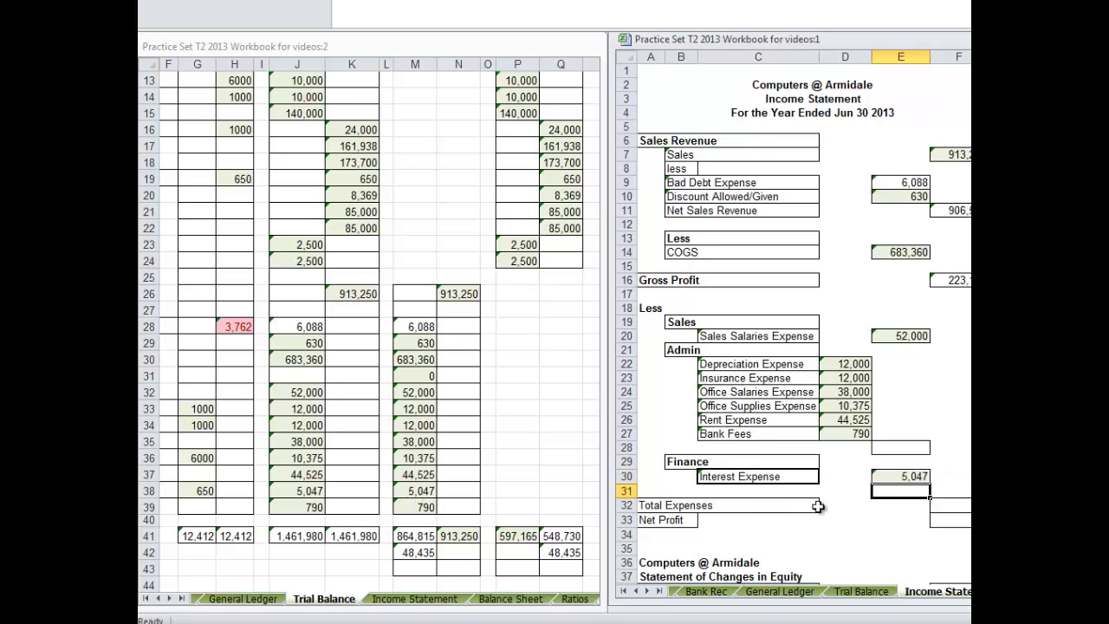
# Step: Subtotal the admin expenses in E28 with =SUM(D22:D27), giving 117,690
pyautogui.click(904, 447)
pyautogui.write('=sum(')
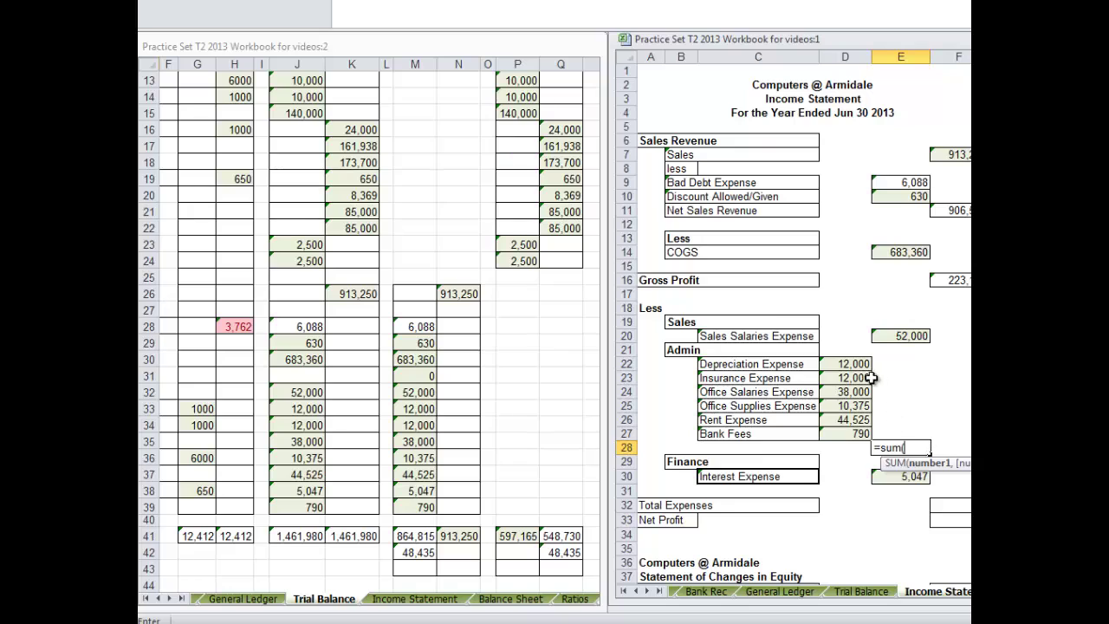
pyautogui.moveTo(858, 366); pyautogui.dragTo(849, 430)
pyautogui.press('Return')
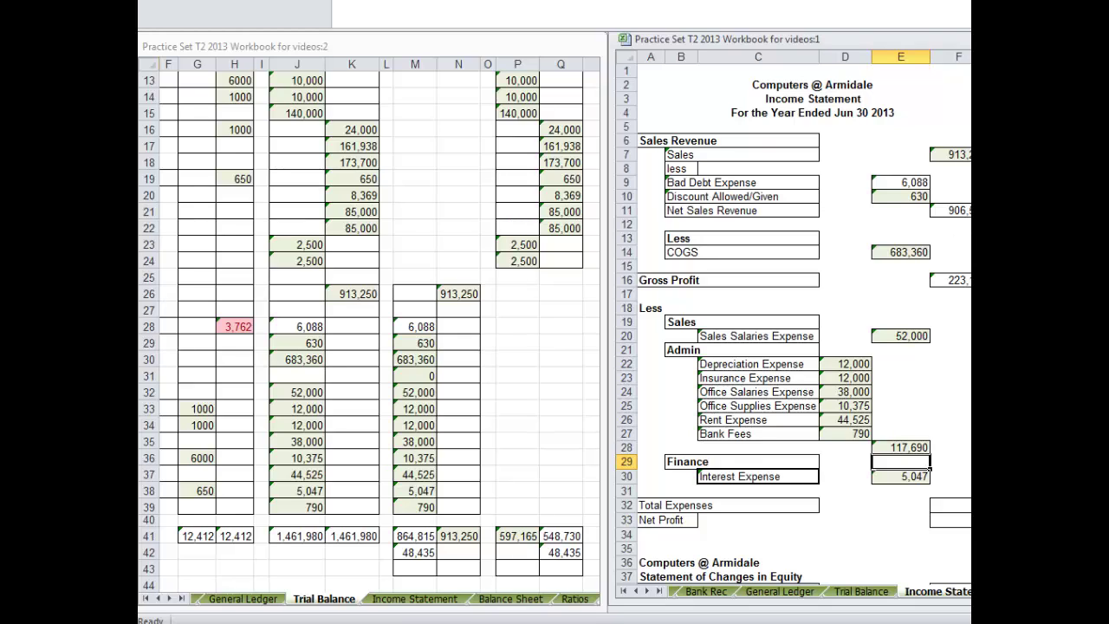
# Step: Enter a first Total Expenses formula in F32 referencing E20, E28 and E30, which returns FALSE
pyautogui.moveTo(841, 39); pyautogui.dragTo(752, 41)
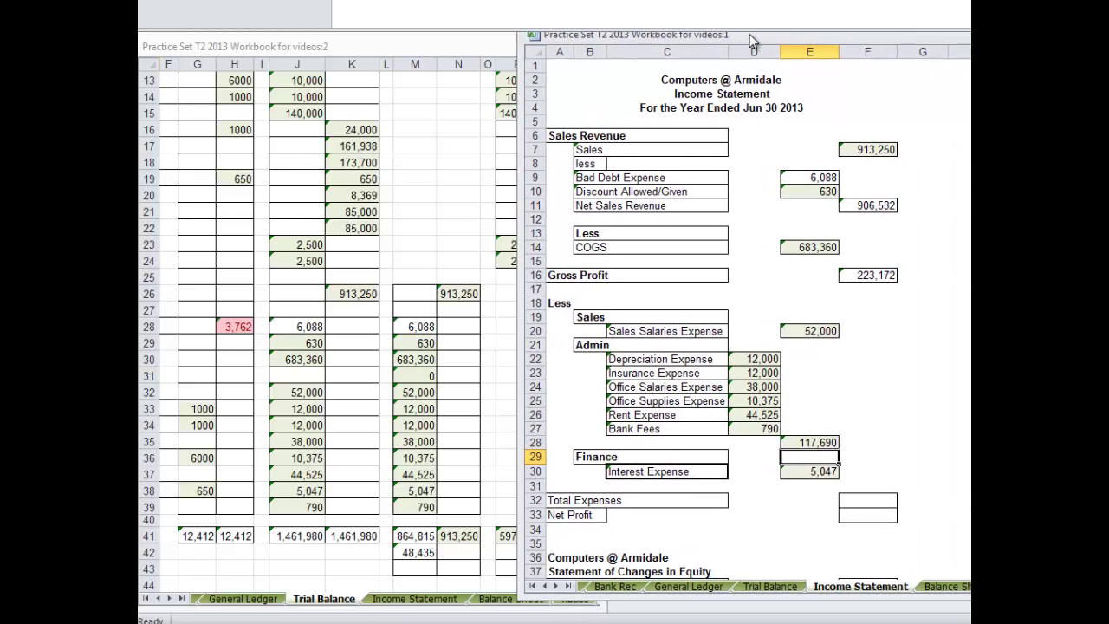
pyautogui.click(874, 502)
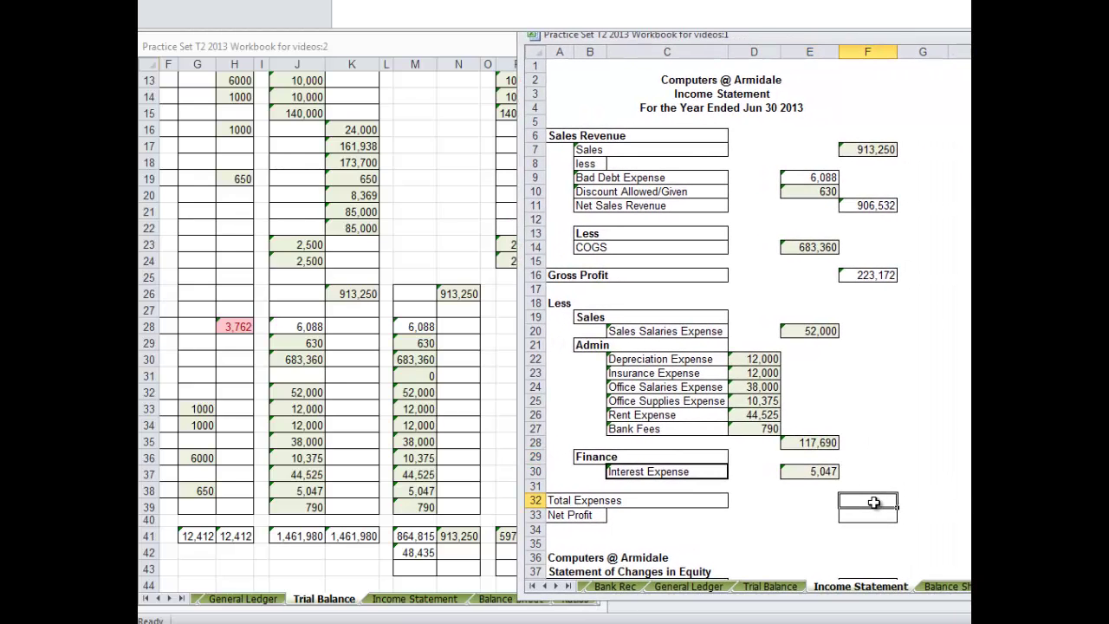
pyautogui.write('=')
pyautogui.click(807, 332)
pyautogui.write('=')
pyautogui.click(814, 443)
pyautogui.write('=')
pyautogui.click(817, 472)
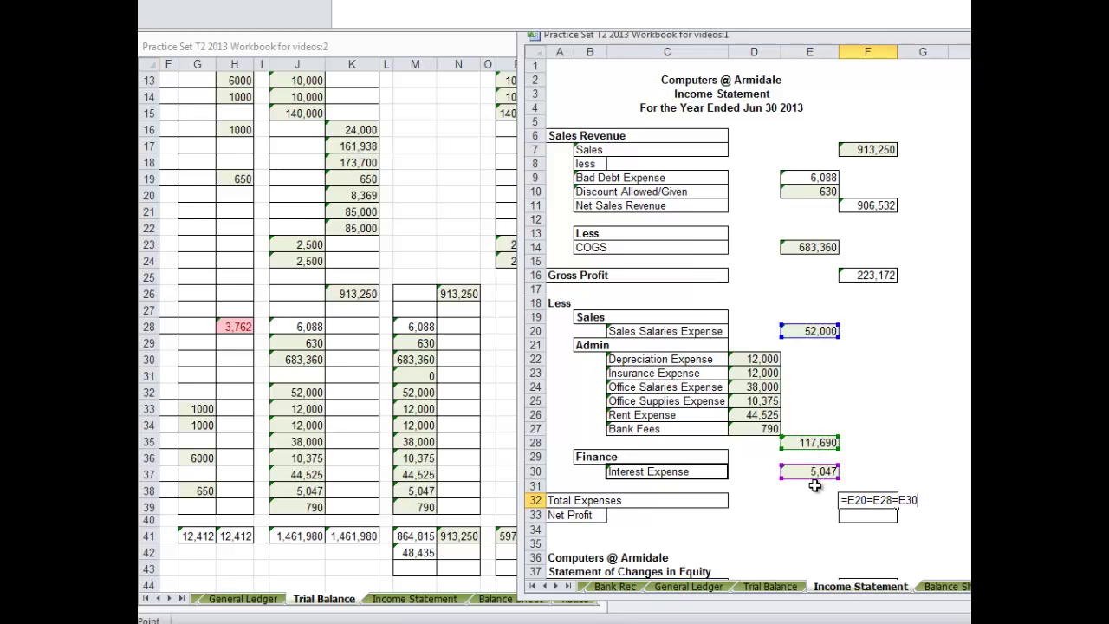
pyautogui.press('Return')
# Step: Correct Total Expenses in F32 to =E20+E28+E30, giving 174,737
pyautogui.click(871, 502)
pyautogui.write('=')
pyautogui.click(818, 332)
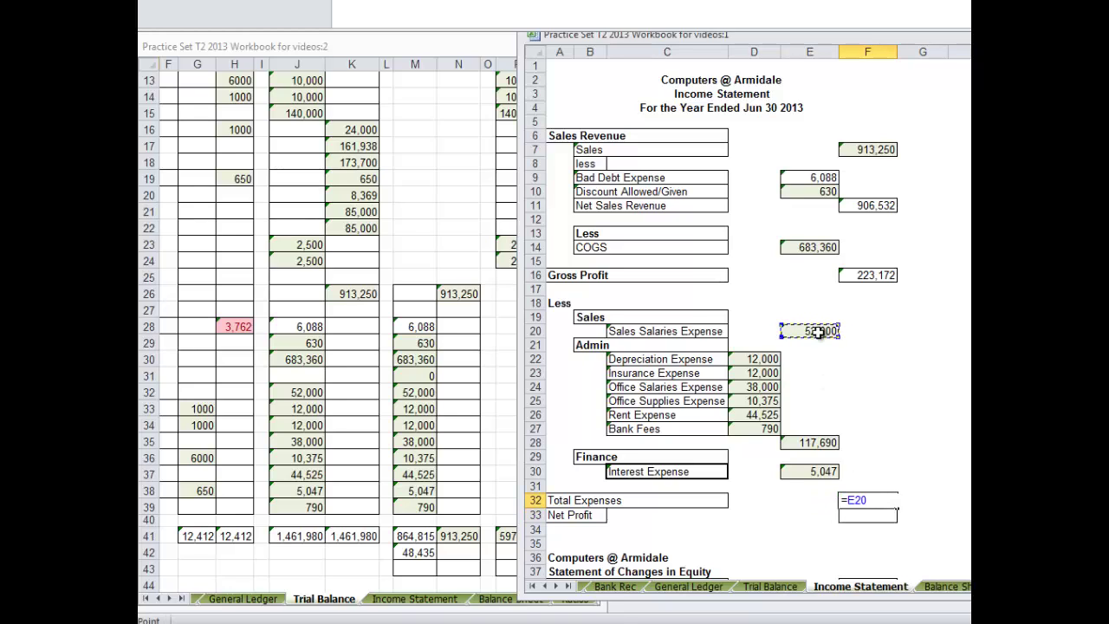
pyautogui.write('+')
pyautogui.click(814, 440)
pyautogui.write('+')
pyautogui.click(816, 471)
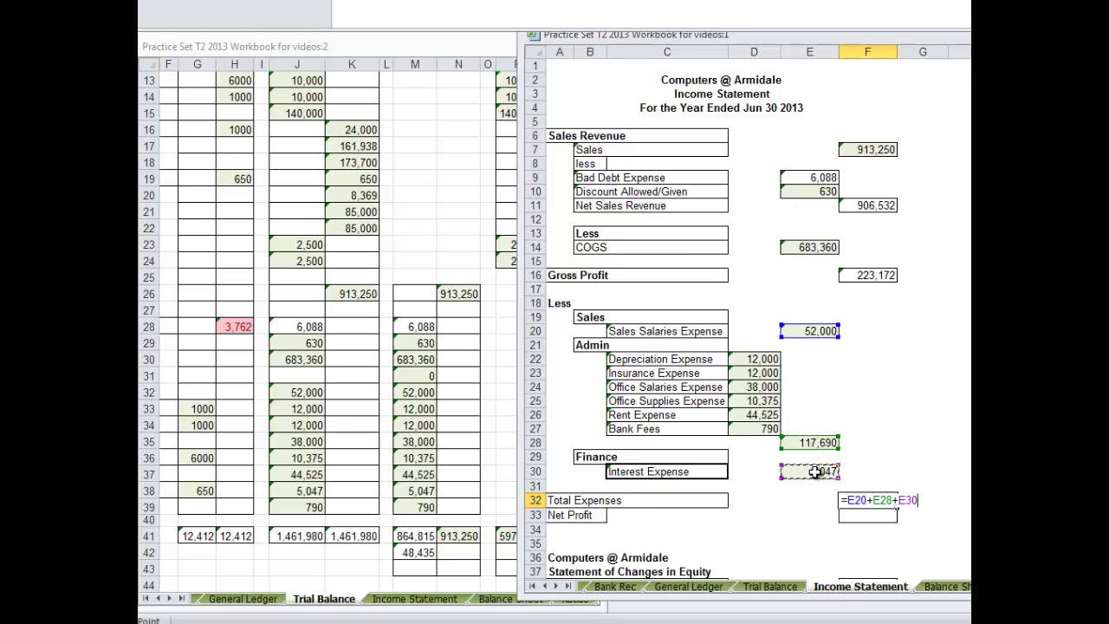
pyautogui.press('Return')
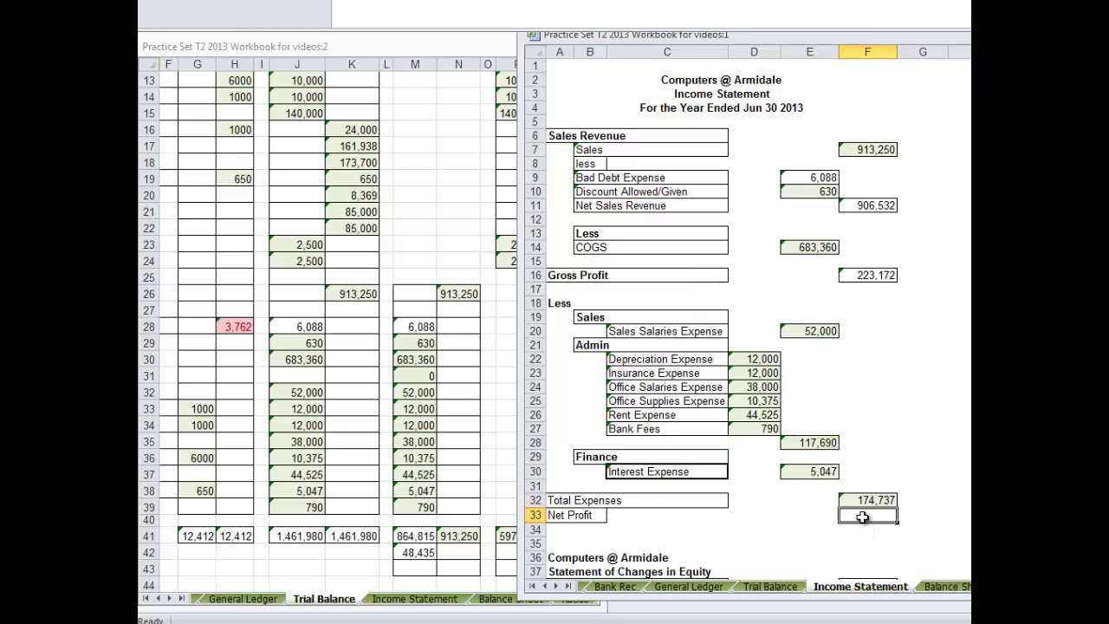
# Step: Enter =F16-F32 in F33 so Net Profit reads 48,435
pyautogui.write('=')
pyautogui.click(863, 274)
pyautogui.write('-')
pyautogui.click(877, 499)
pyautogui.press('Return')
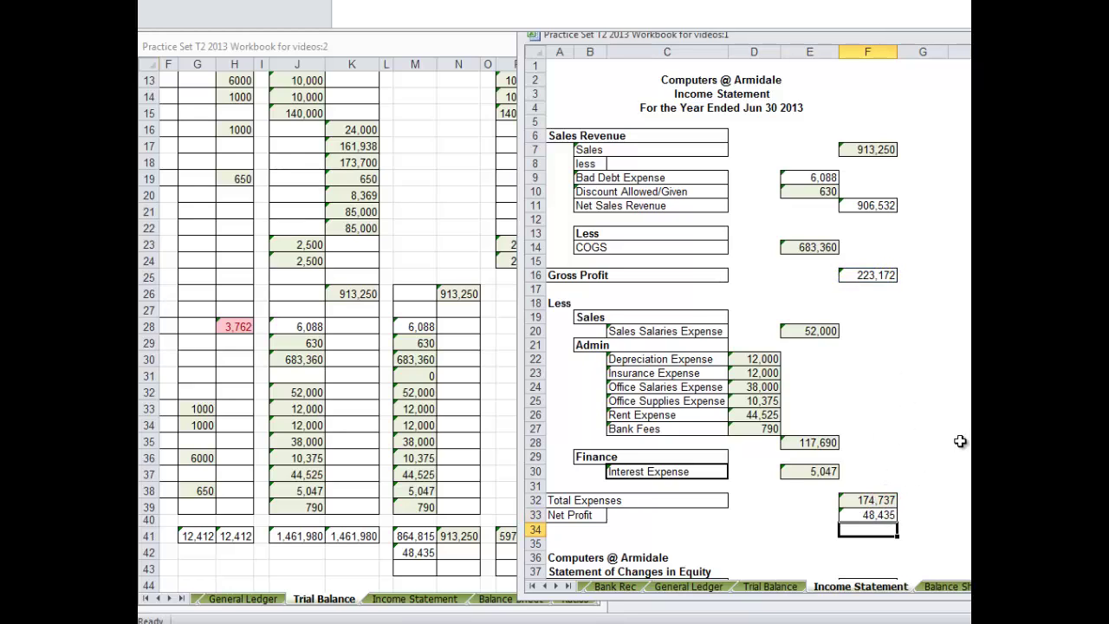
# Step: Move down to the Statement of Changes in Equity and start a formula in F38
pyautogui.scroll(-5, 959, 437)
pyautogui.scroll(-2, 959, 438)
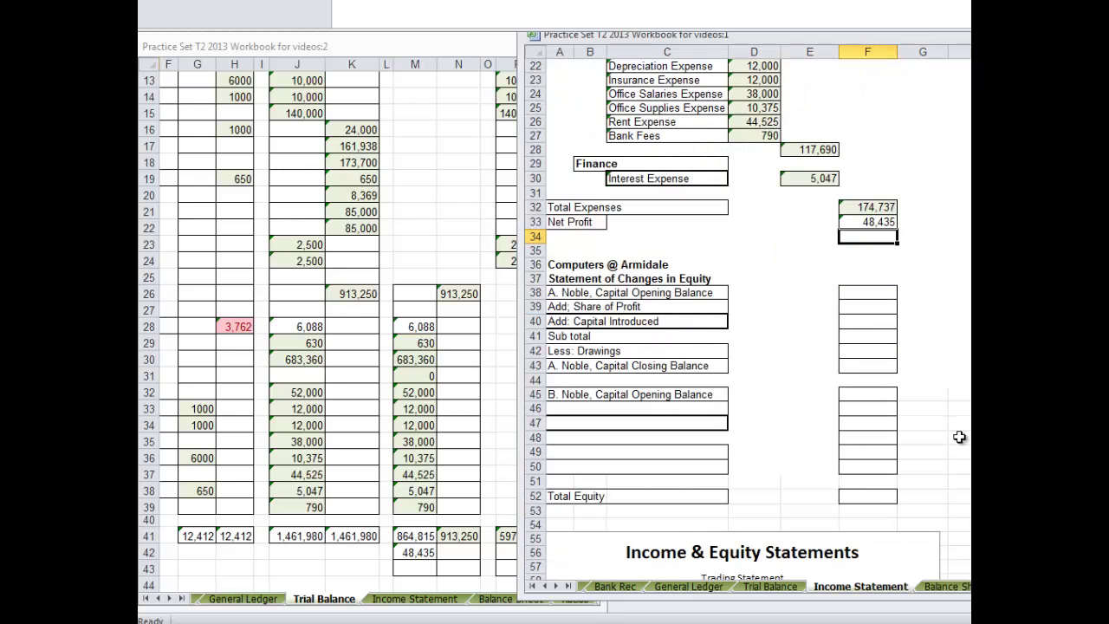
pyautogui.scroll(-1, 959, 438)
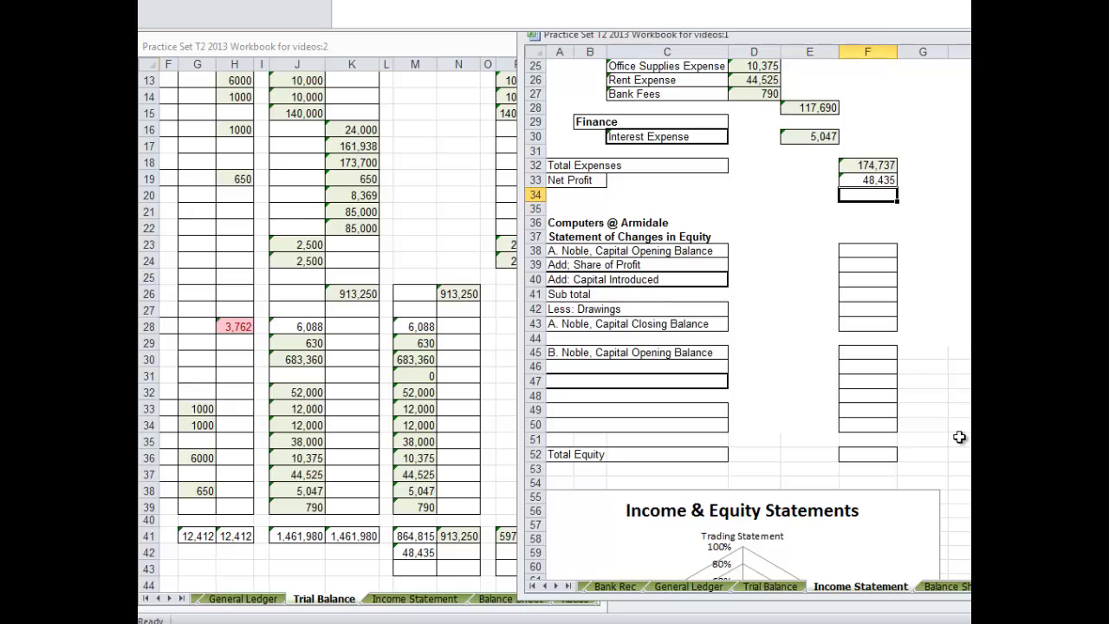
pyautogui.click(862, 264)
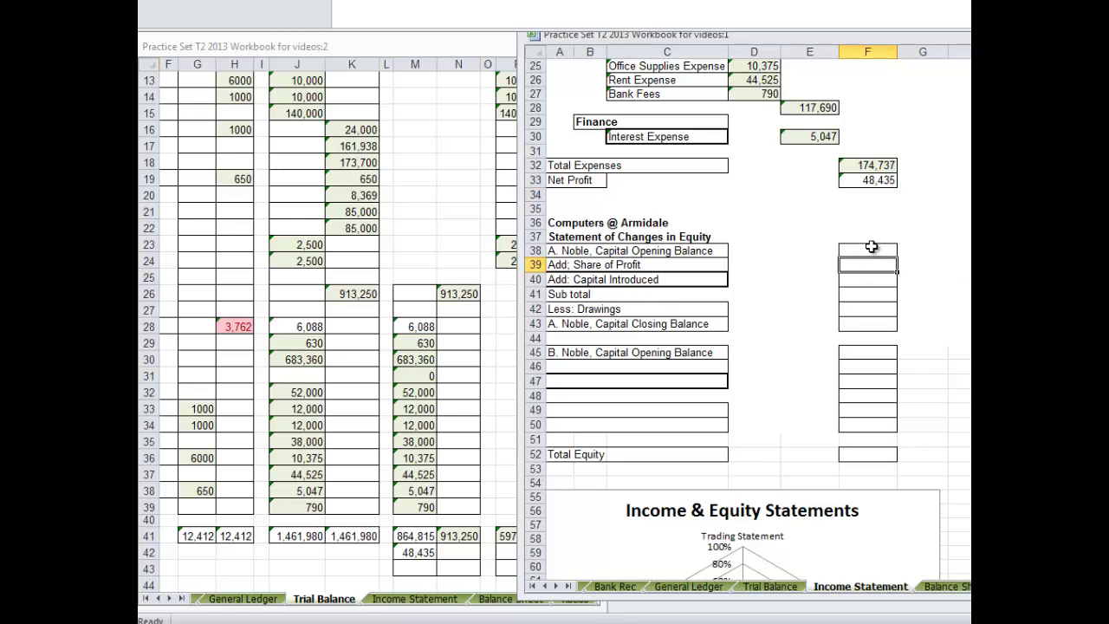
pyautogui.click(872, 249)
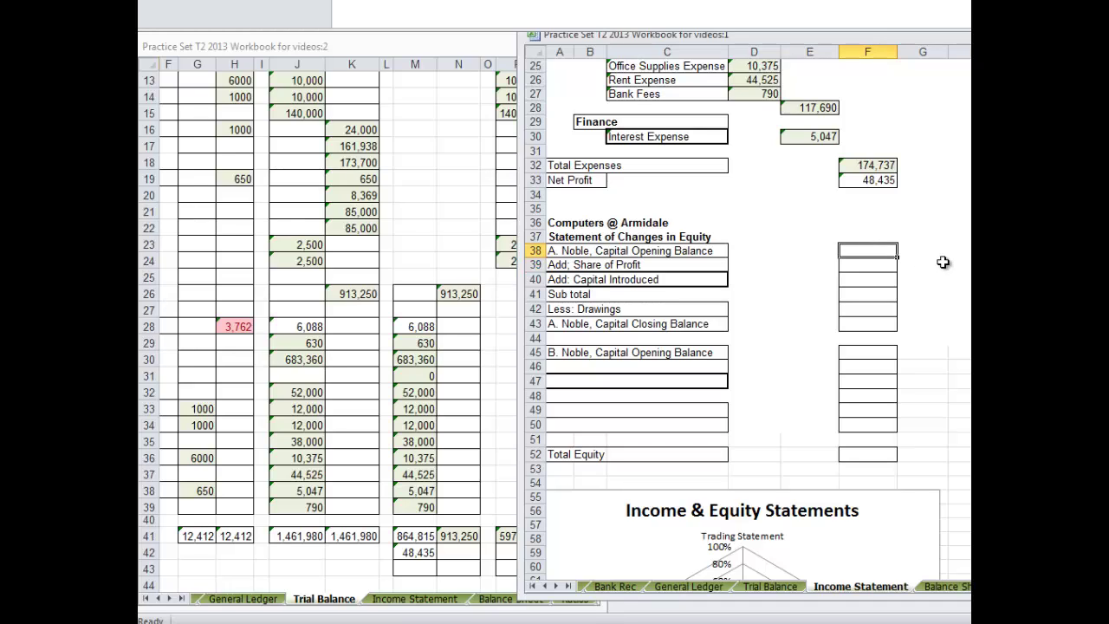
pyautogui.write('=')
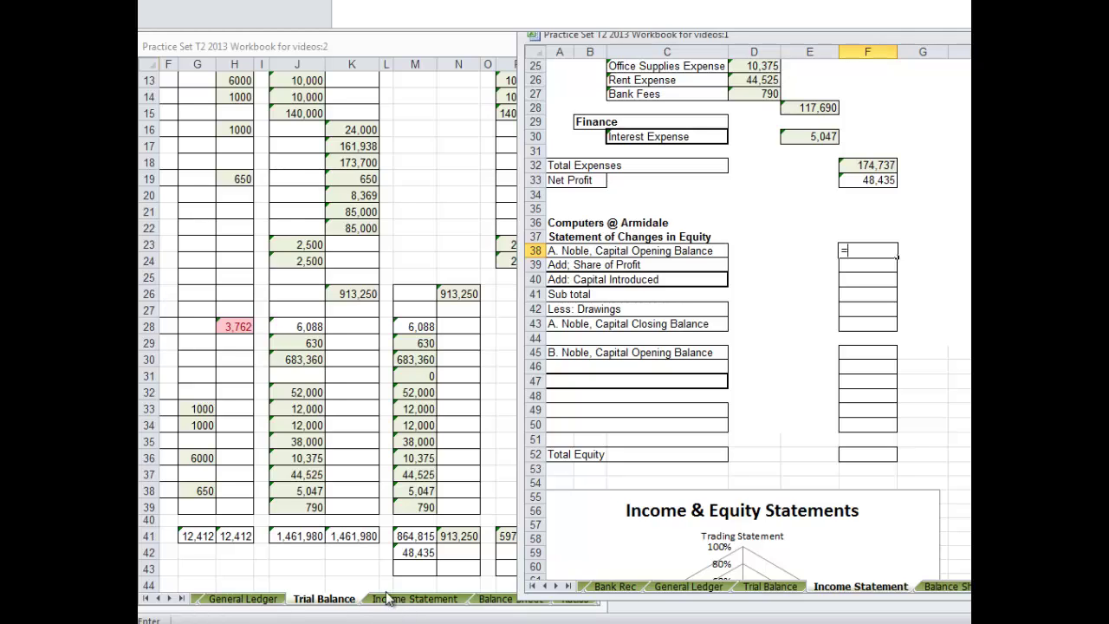
# Step: Point F38's formula at A. Noble's 60,000 opening capital on the General Ledger sheet
pyautogui.click(211, 348)
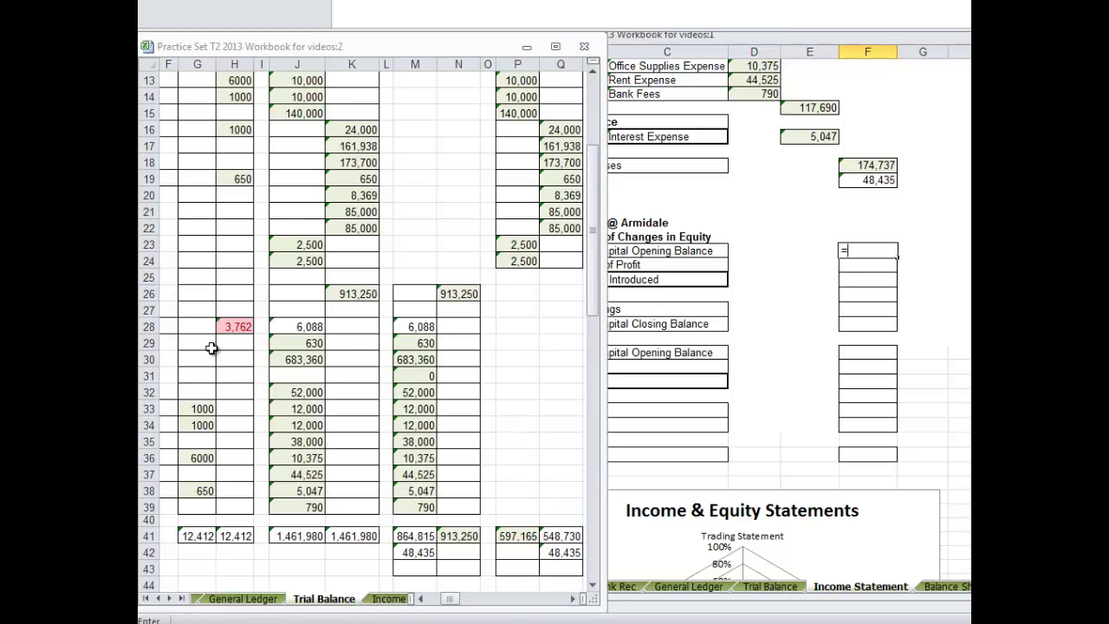
pyautogui.press('Left')
pyautogui.press('Left')
pyautogui.press('Left')
pyautogui.press('Left')
pyautogui.press('Left')
pyautogui.press('Left')
pyautogui.press('Left')
pyautogui.press('Left')
pyautogui.press('Left')
pyautogui.press('Left')
pyautogui.press('Left')
pyautogui.press('Left')
pyautogui.press('Left')
pyautogui.press('Left')
pyautogui.press('Left')
pyautogui.press('Left')
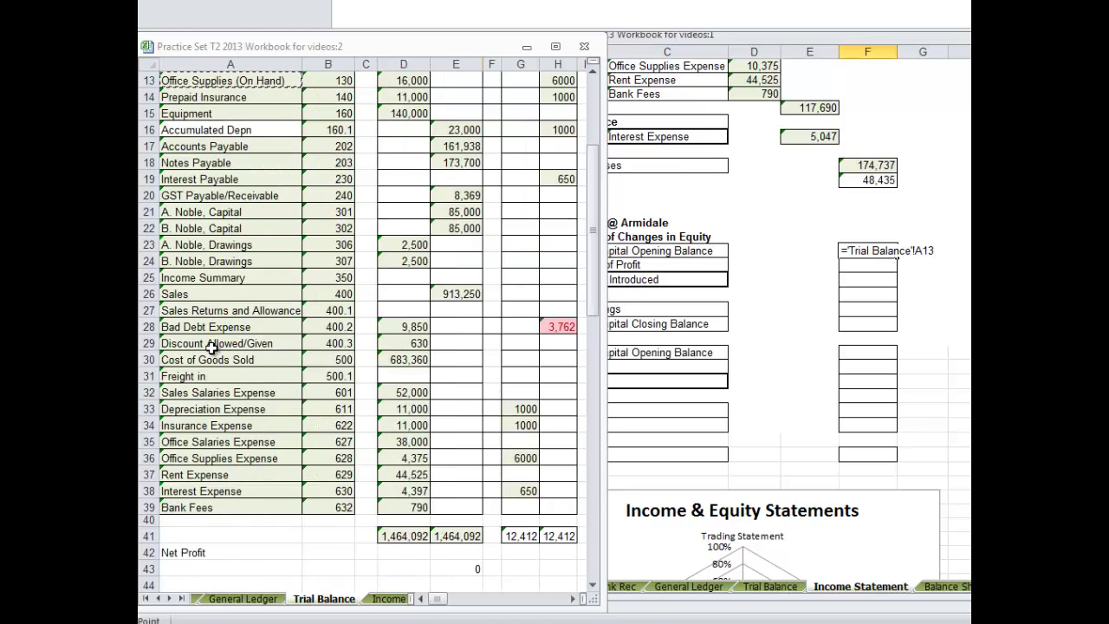
pyautogui.press('Right')
pyautogui.press('Right')
pyautogui.press('Right')
pyautogui.press('Right')
pyautogui.press('Right')
pyautogui.press('Right')
pyautogui.press('Right')
pyautogui.press('Right')
pyautogui.press('Right')
pyautogui.press('Left')
pyautogui.press('Left')
pyautogui.press('Left')
pyautogui.press('Left')
pyautogui.press('Left')
pyautogui.press('Left')
pyautogui.press('Left')
pyautogui.press('Left')
pyautogui.press('Left')
pyautogui.click(238, 599)
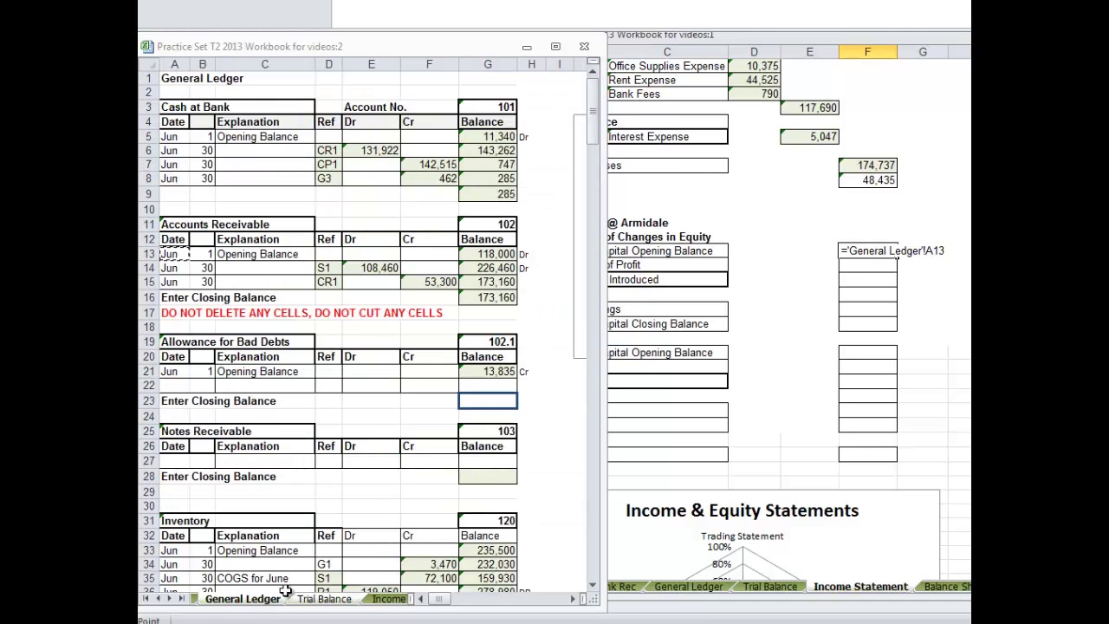
pyautogui.moveTo(594, 102); pyautogui.dragTo(593, 295)
pyautogui.click(491, 254)
# Step: Confirm F38's link, then link F45 to B. Noble's 60,000 opening capital in General Ledger G118
pyautogui.press('Return')
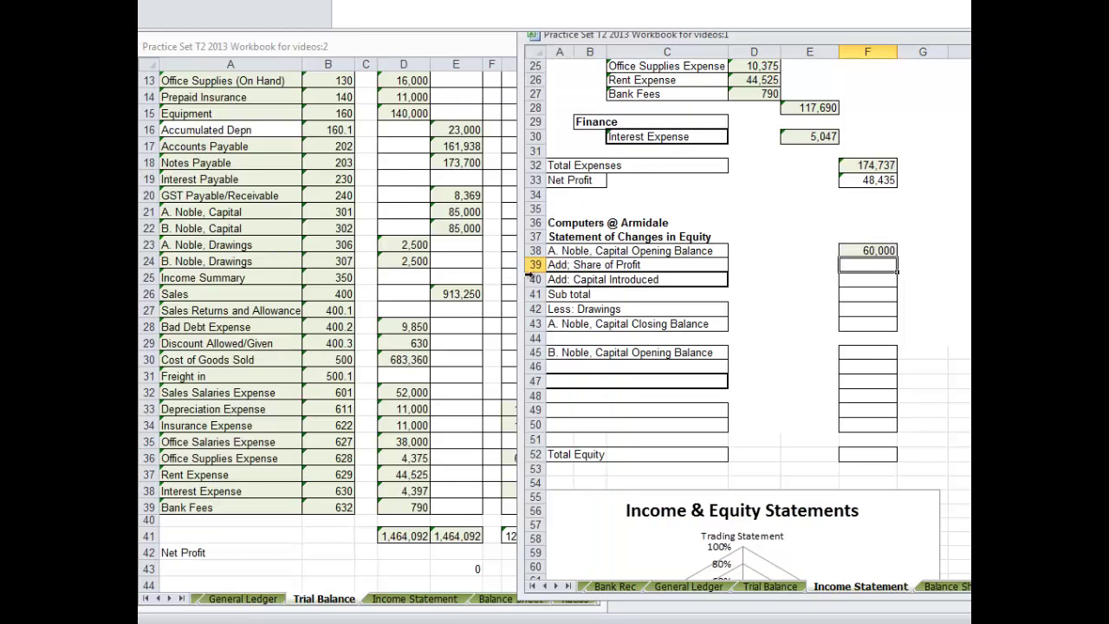
pyautogui.click(875, 353)
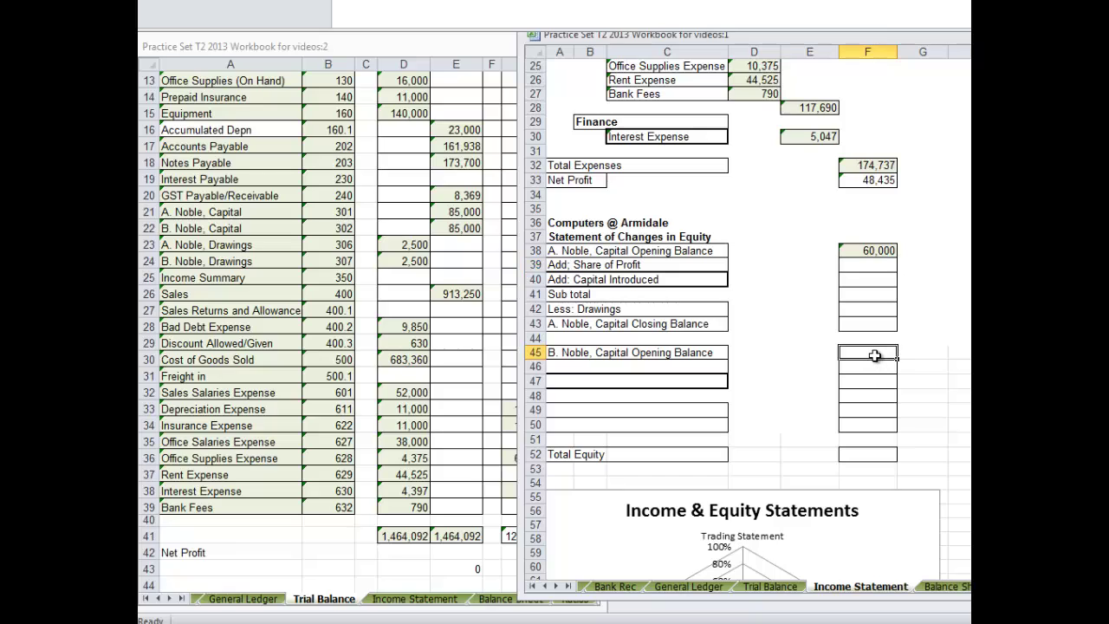
pyautogui.write('=')
pyautogui.click(256, 612)
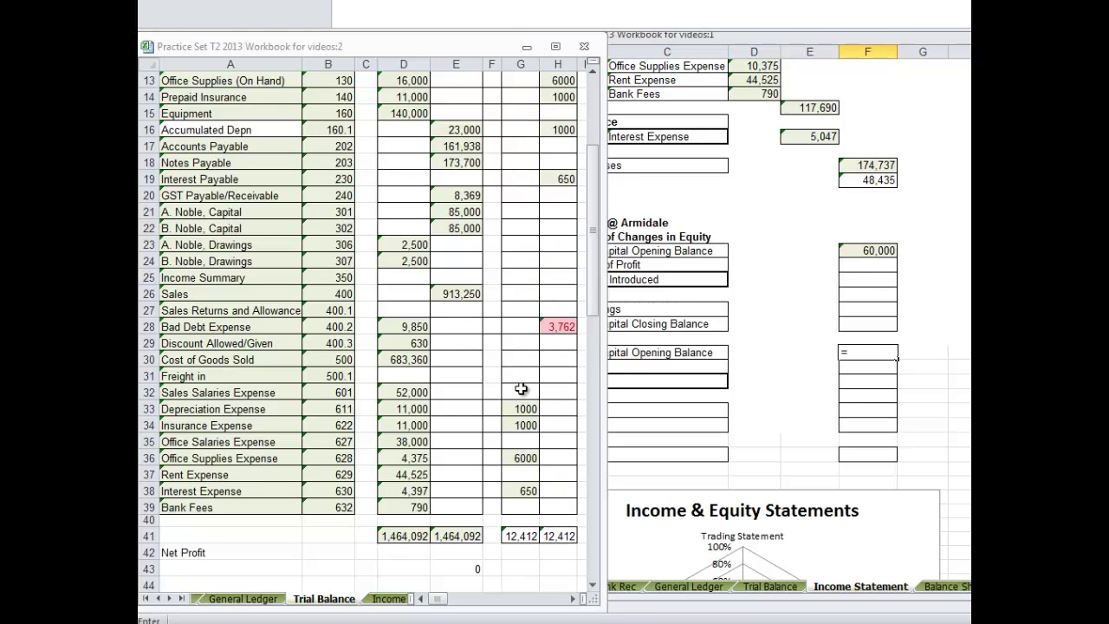
pyautogui.click(243, 599)
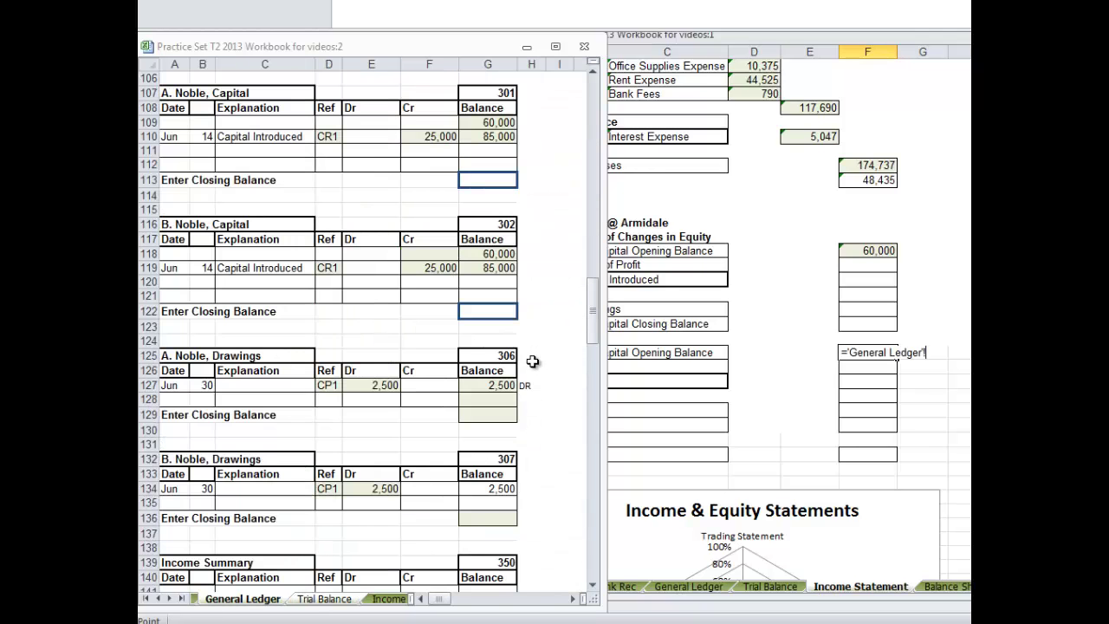
pyautogui.click(500, 254)
pyautogui.press('Return')
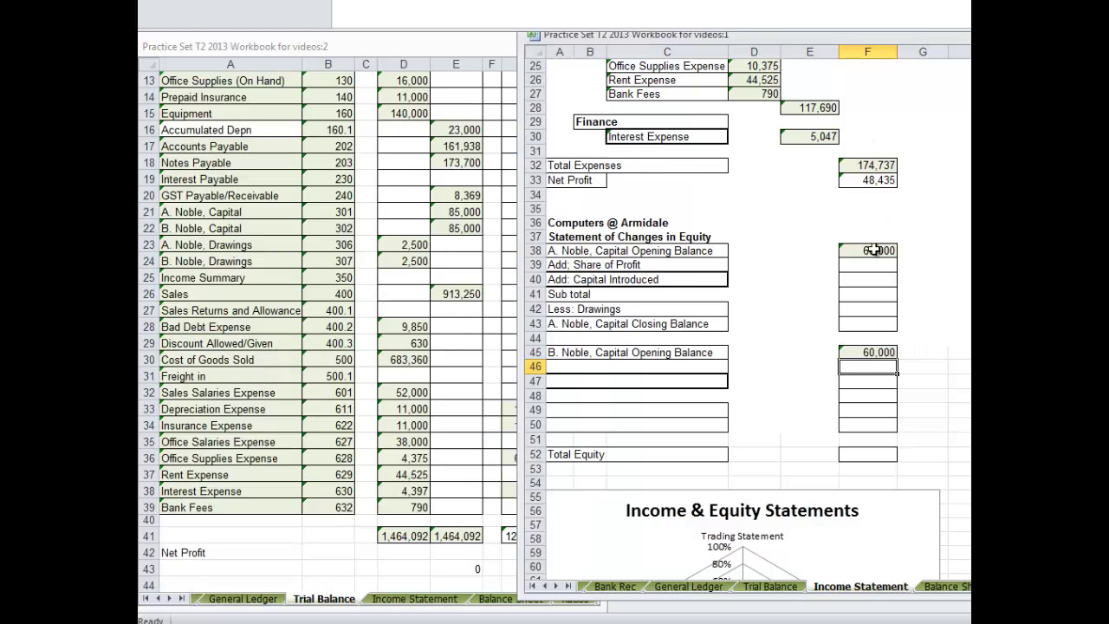
# Step: Recheck F38's opening balance formula and leave it unchanged
pyautogui.click(871, 250)
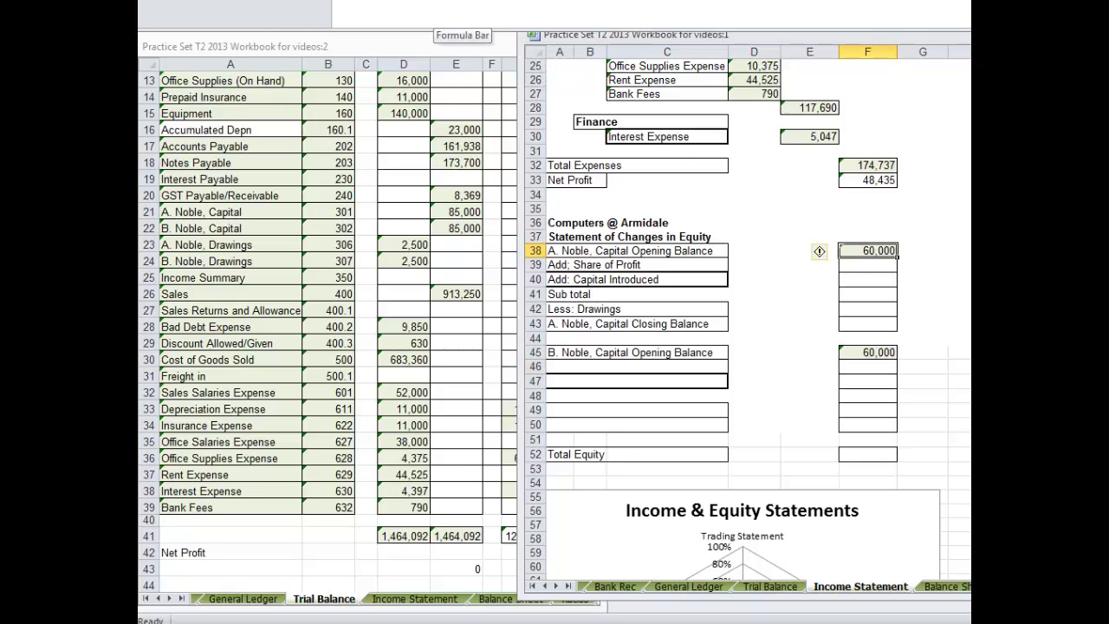
pyautogui.click(442, 19)
pyautogui.press('End')
pyautogui.press('Return')
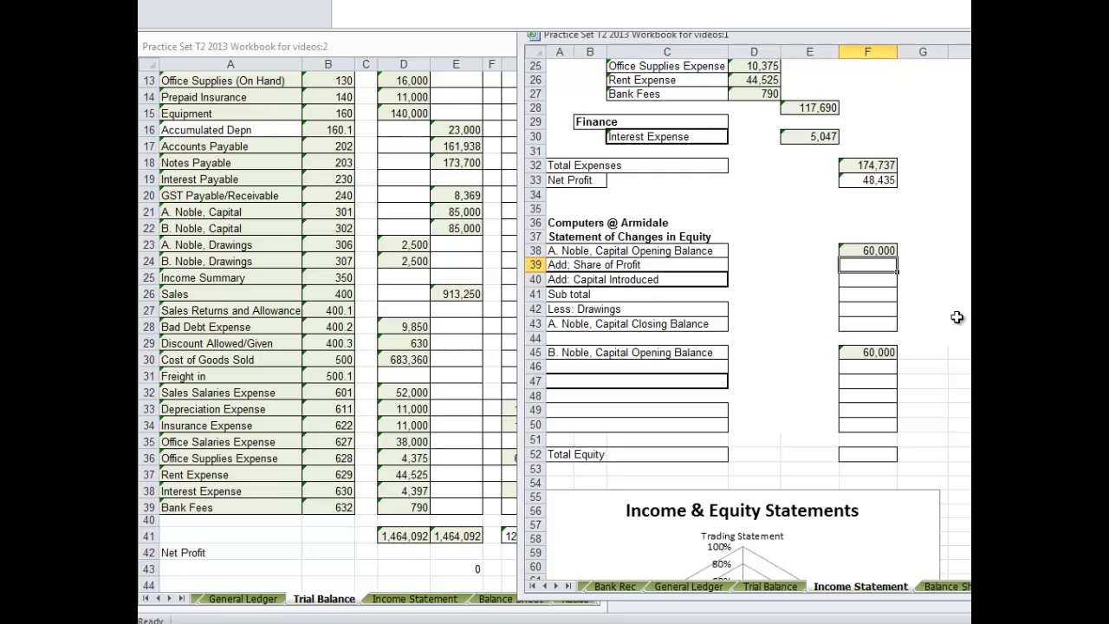
# Step: Link F40 to A. Noble's 25,000 capital introduced in General Ledger F110
pyautogui.click(879, 284)
pyautogui.write('=')
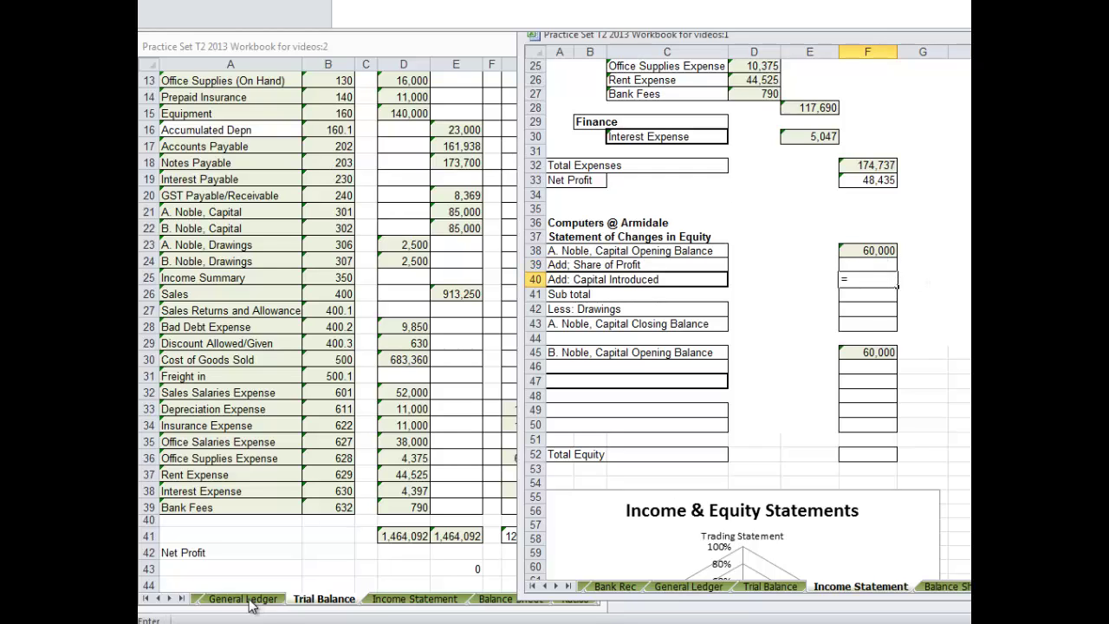
pyautogui.click(250, 603)
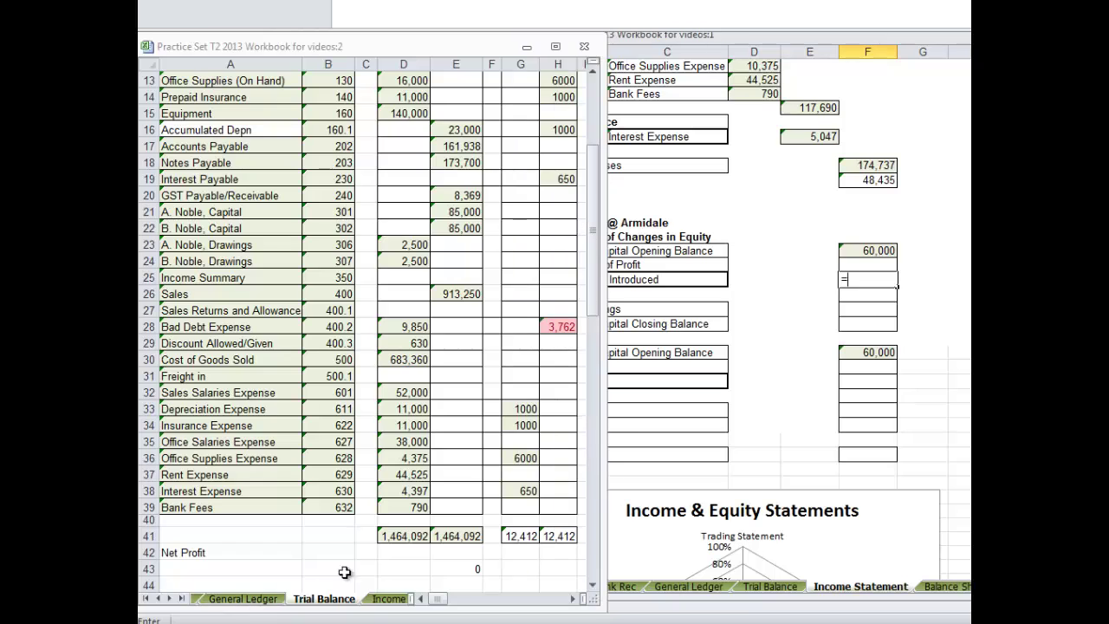
pyautogui.click(243, 599)
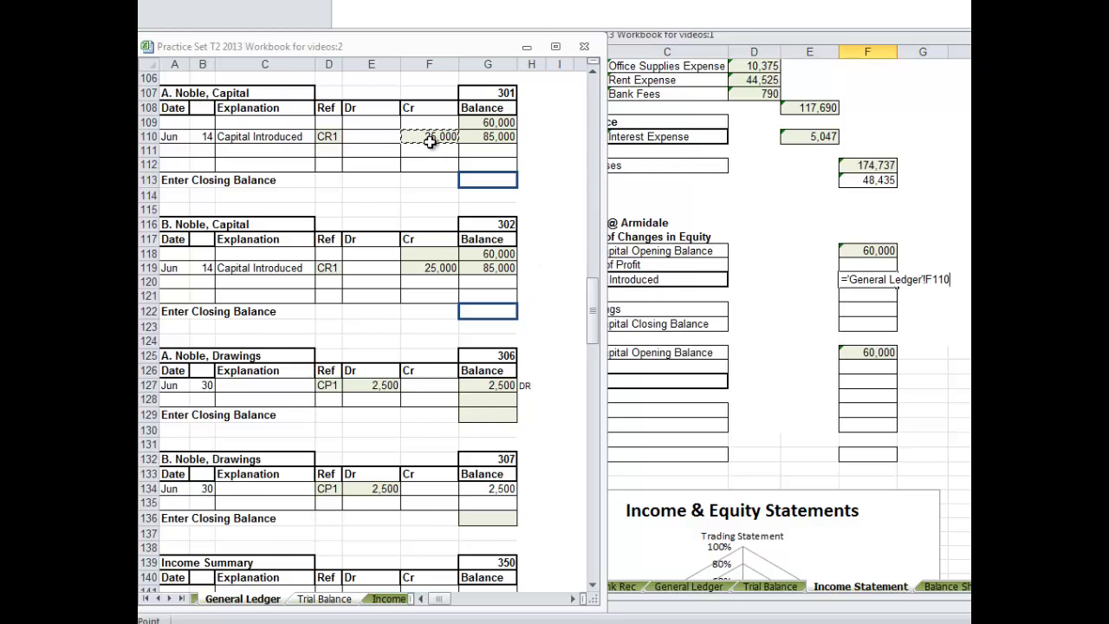
pyautogui.press('Return')
# Step: Link F47 to B. Noble's 25,000 capital introduced in General Ledger F119
pyautogui.click(878, 369)
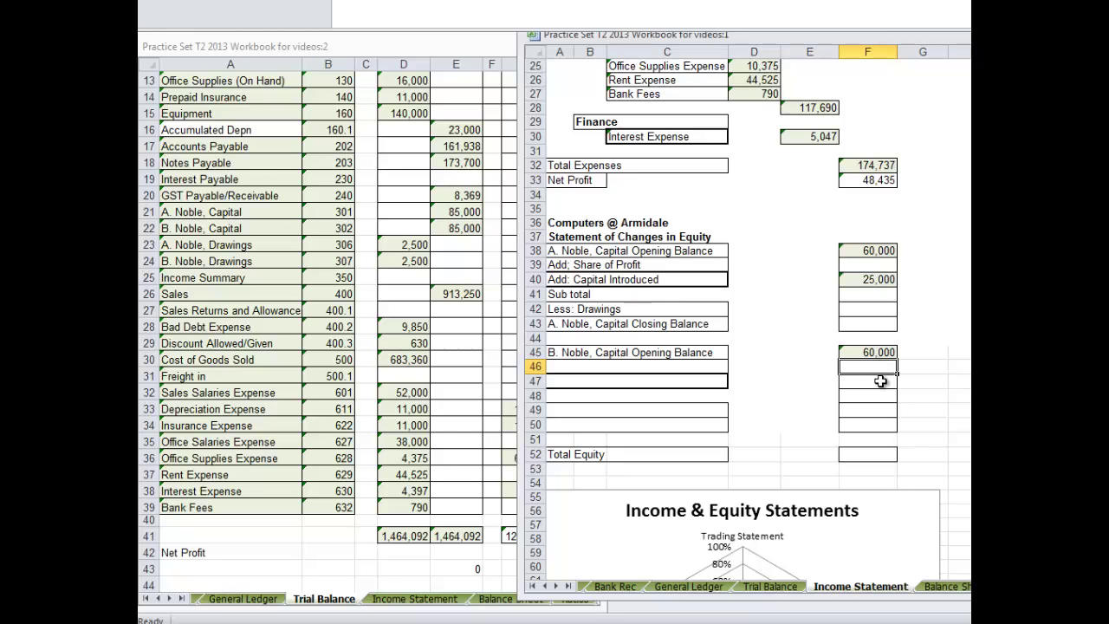
pyautogui.click(880, 382)
pyautogui.write('=')
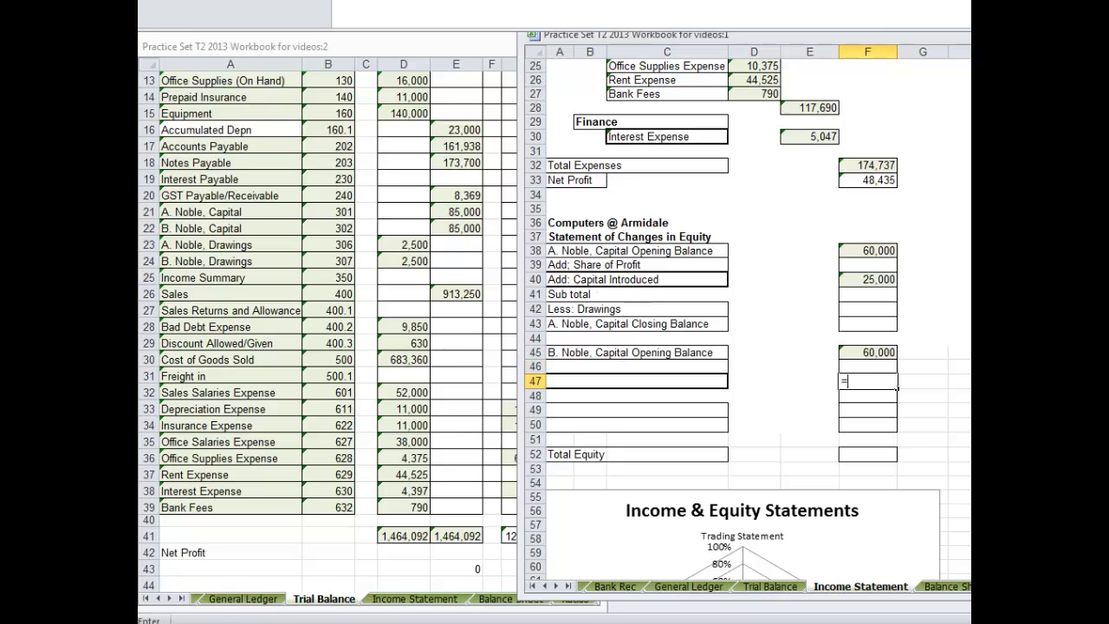
pyautogui.click(234, 606)
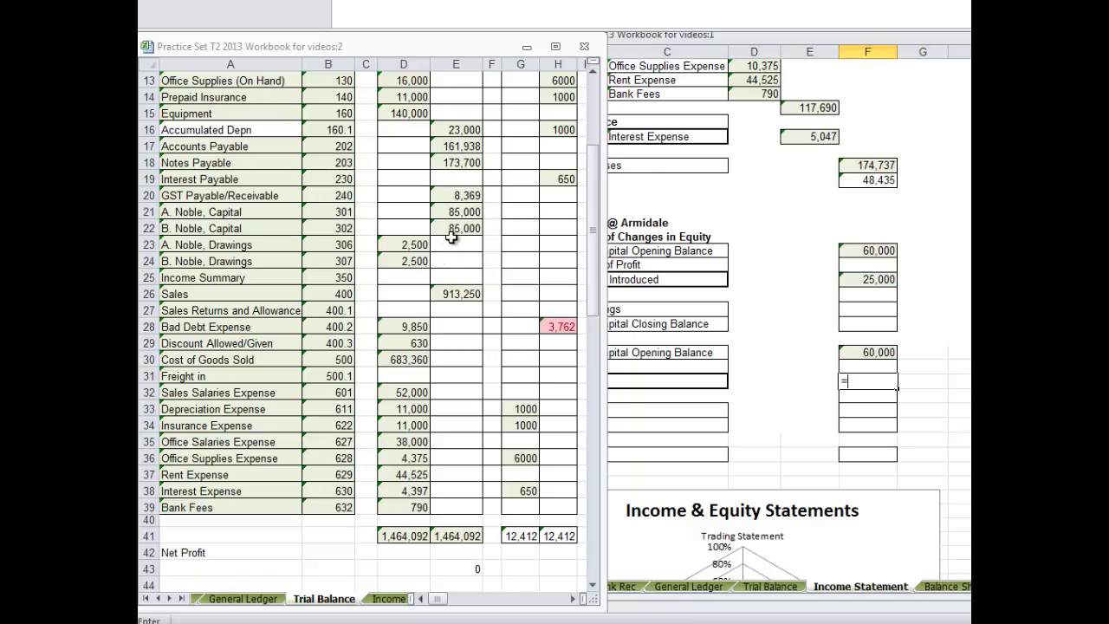
pyautogui.click(244, 598)
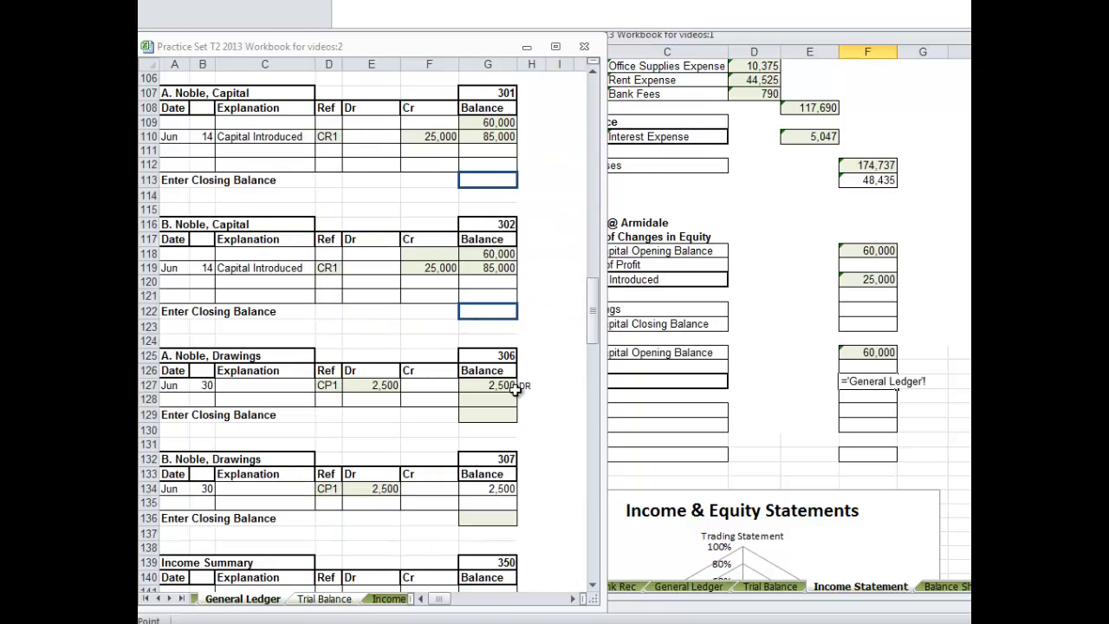
pyautogui.click(440, 270)
pyautogui.press('Return')
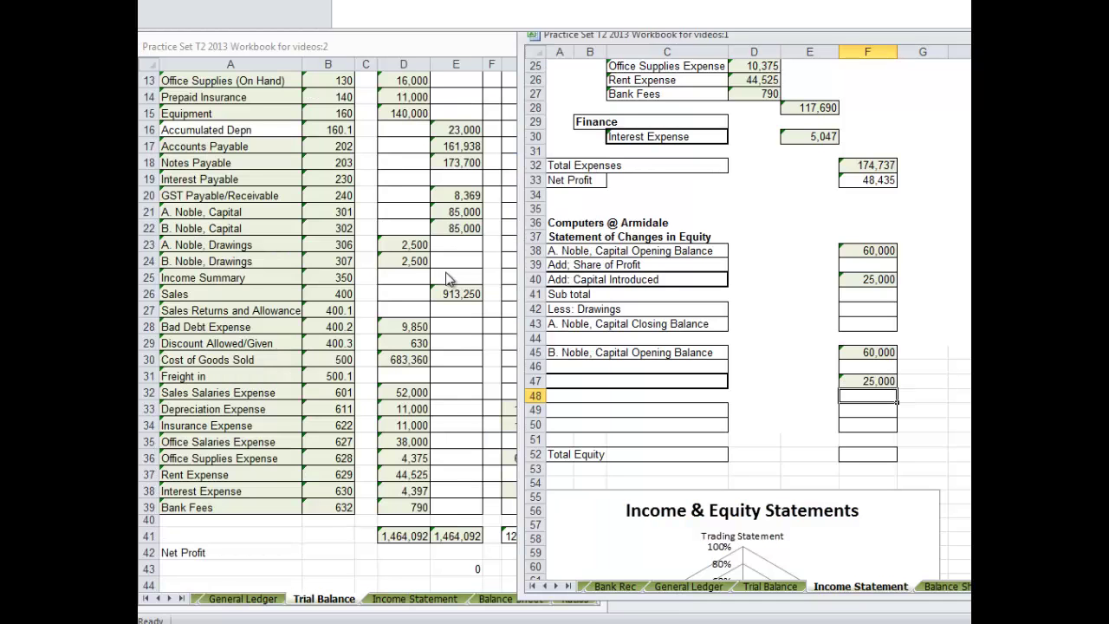
# Step: Enter =F33/2 in F39 and F46 so each partner's profit share reads 24,218
pyautogui.click(868, 267)
pyautogui.write('=')
pyautogui.click(869, 180)
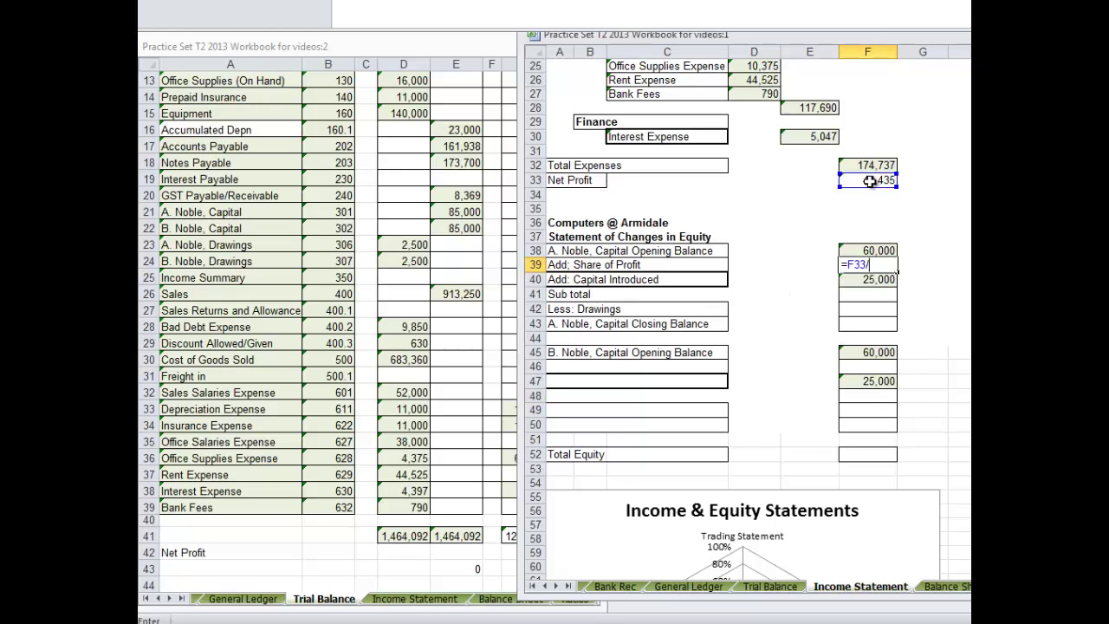
pyautogui.write('/2')
pyautogui.press('Return')
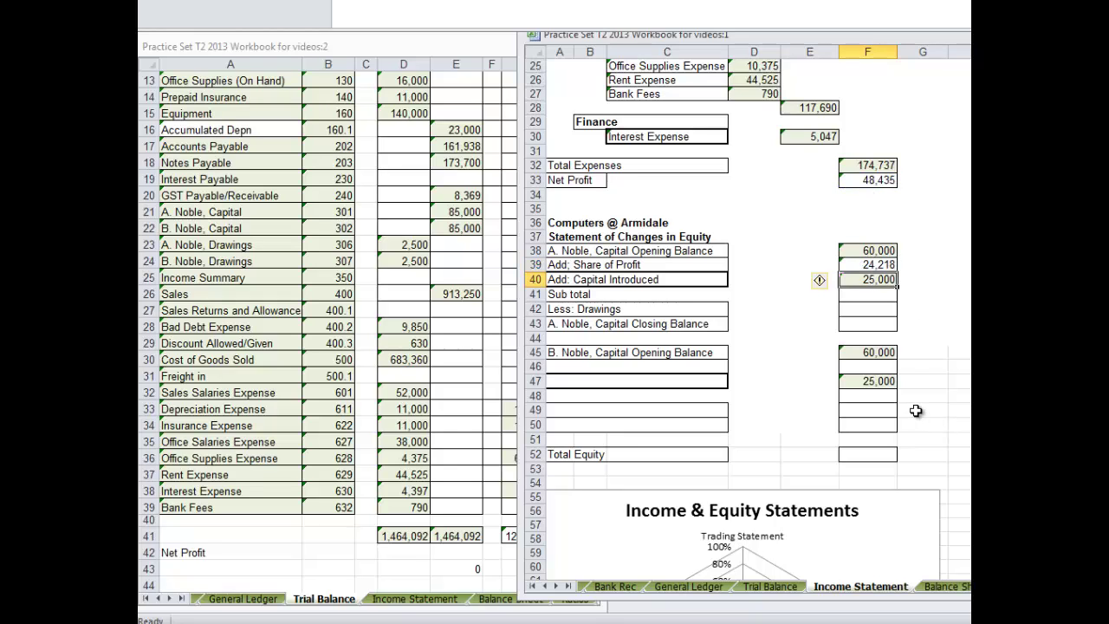
pyautogui.click(874, 365)
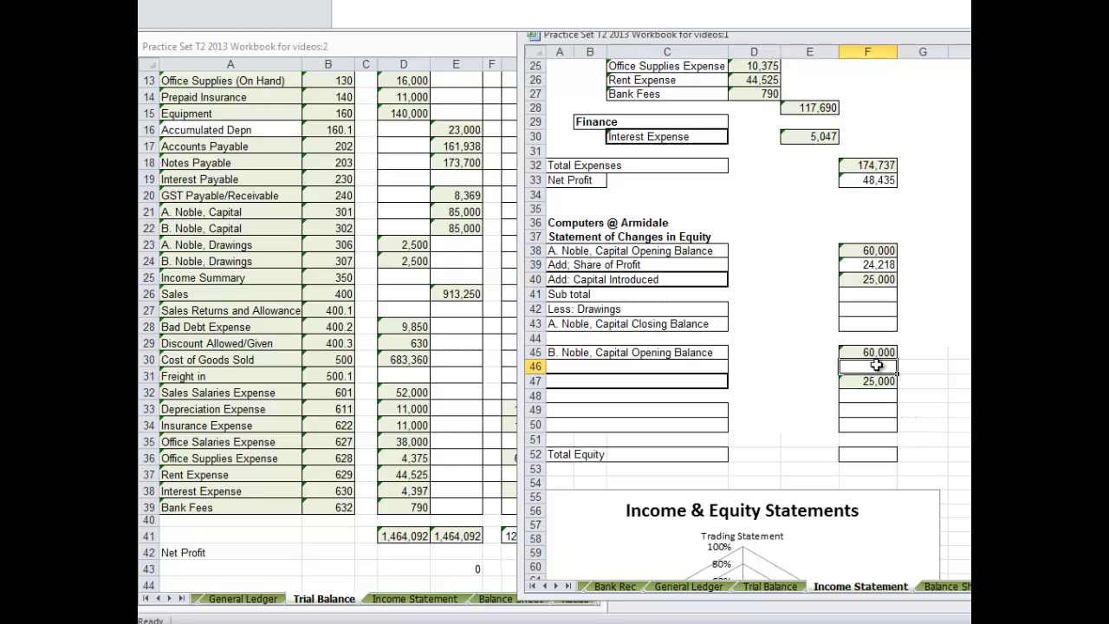
pyautogui.write('=')
pyautogui.click(876, 180)
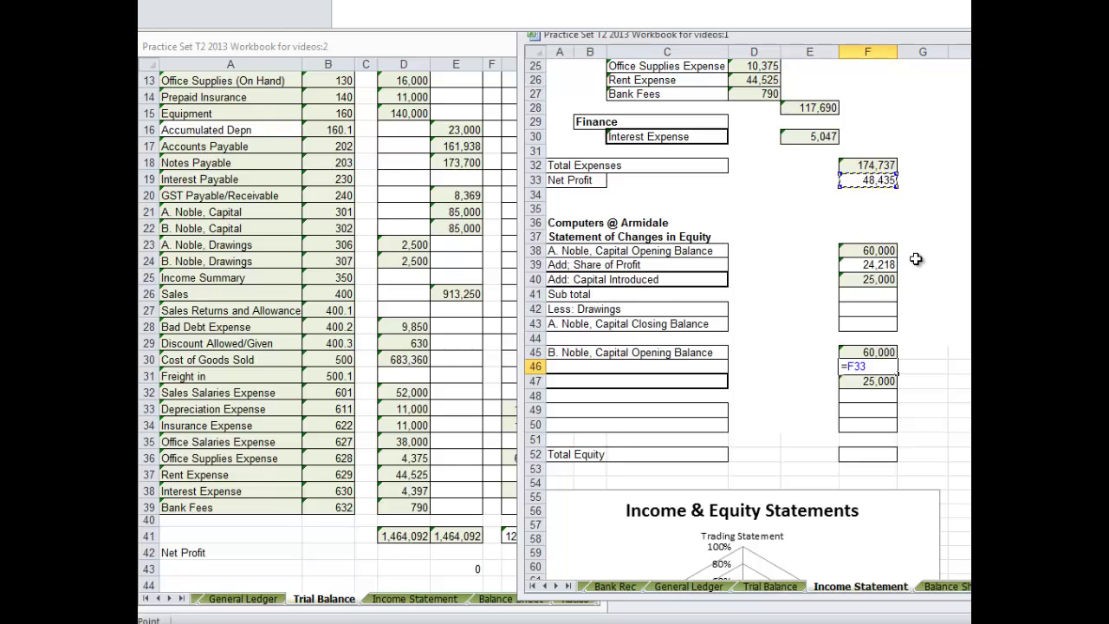
pyautogui.write('/2')
pyautogui.press('Return')
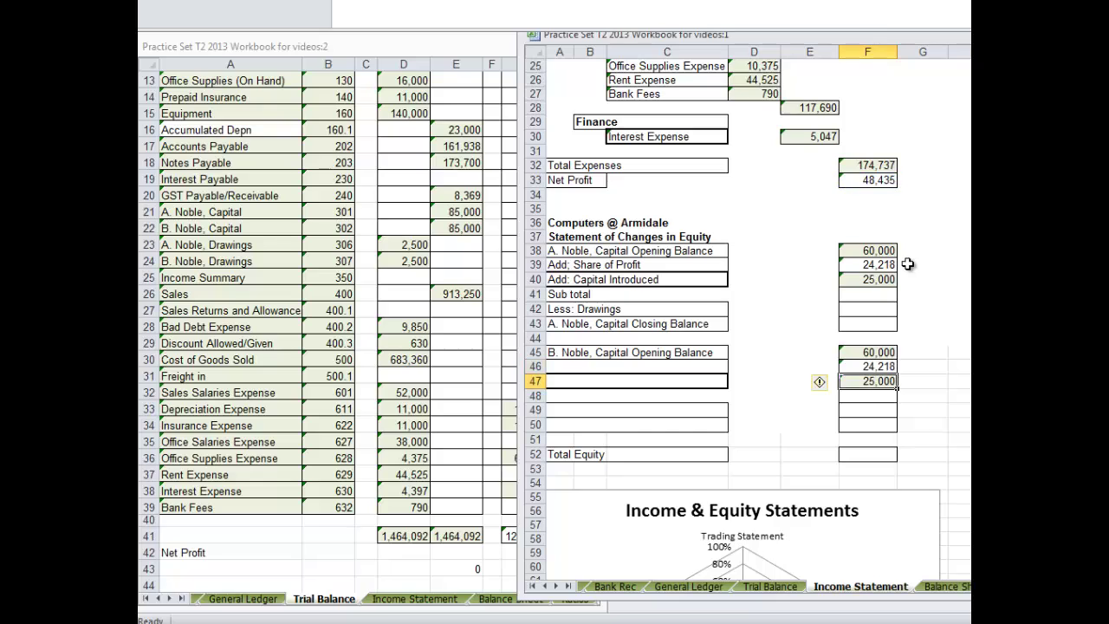
pyautogui.click(851, 294)
pyautogui.write('=')
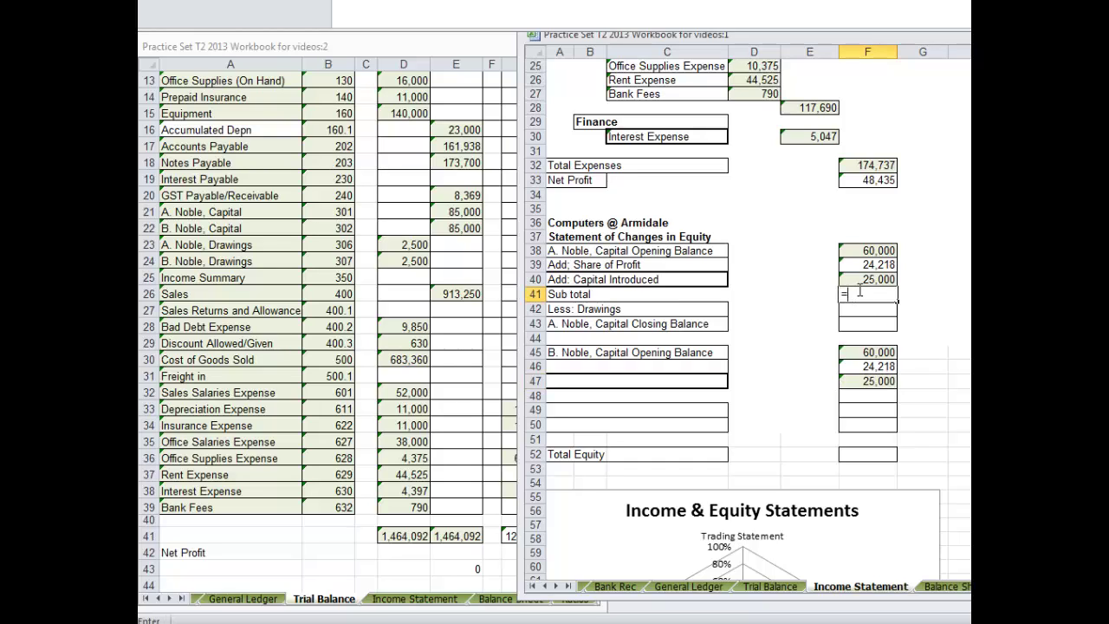
pyautogui.write('sum(')
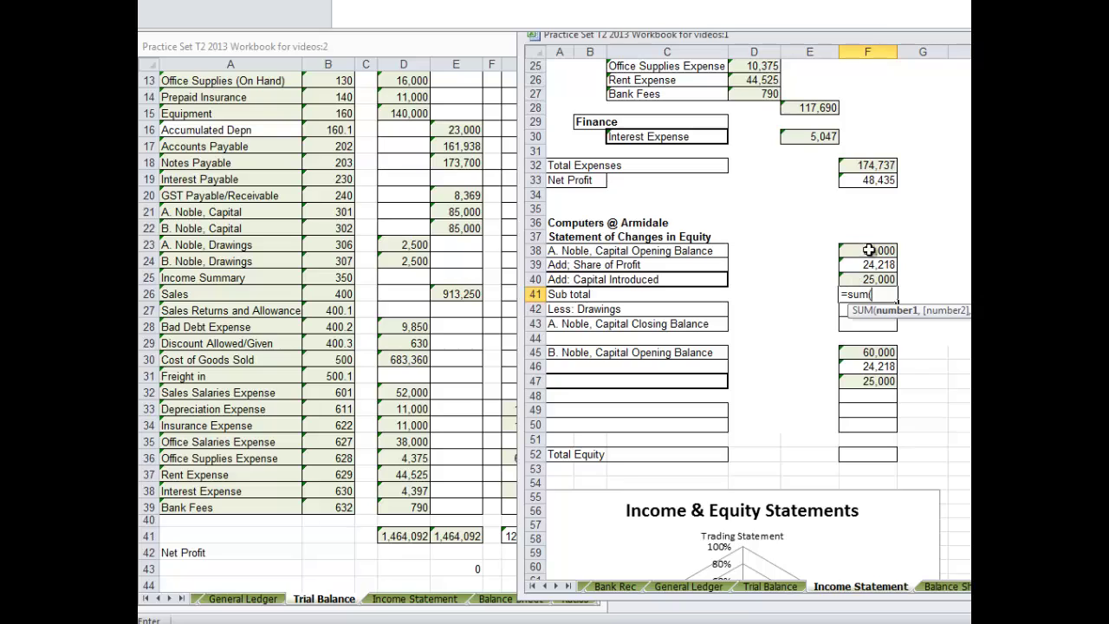
pyautogui.moveTo(866, 251); pyautogui.dragTo(869, 279)
pyautogui.write(')')
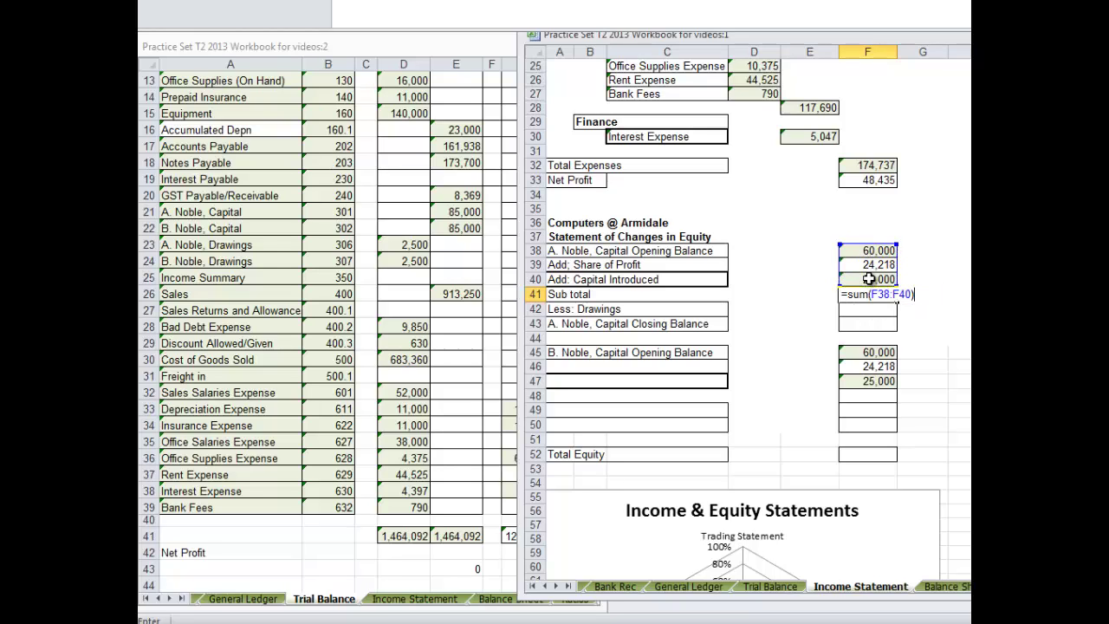
pyautogui.press('Return')
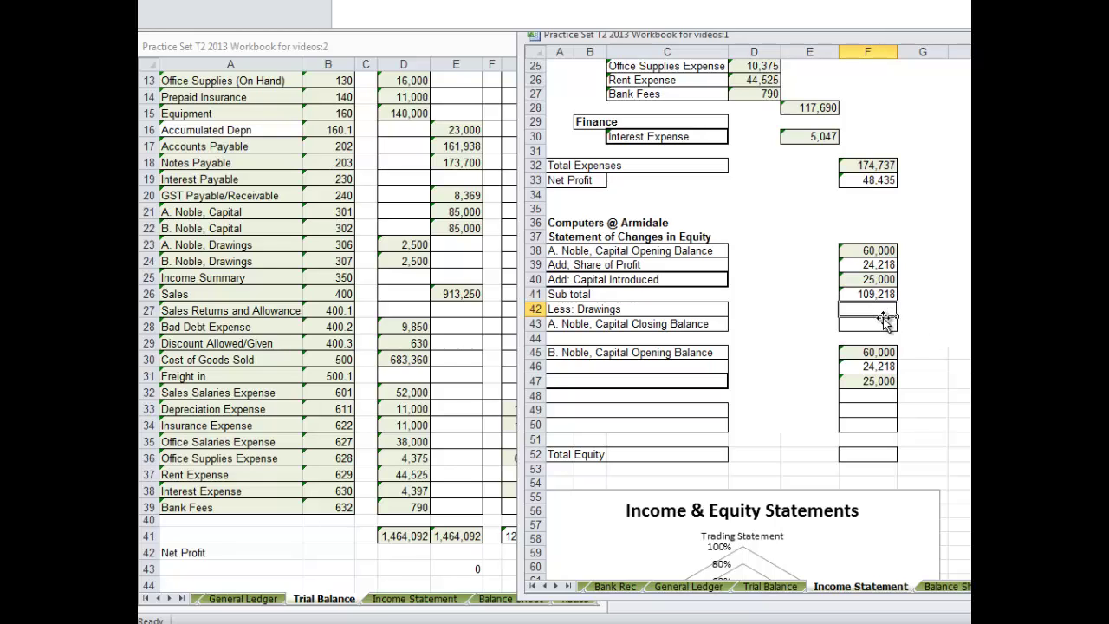
# Step: Link A. Noble's Less: Drawings amount to the Trial Balance drawings of 2,500
pyautogui.write('=')
pyautogui.click(438, 440)
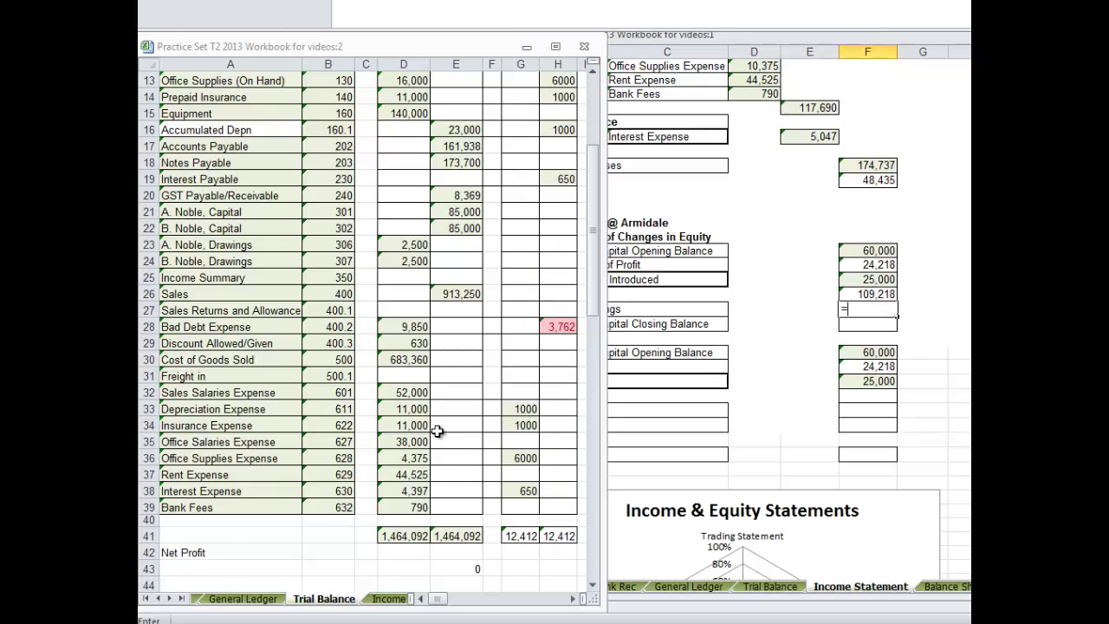
pyautogui.moveTo(438, 604); pyautogui.dragTo(466, 604)
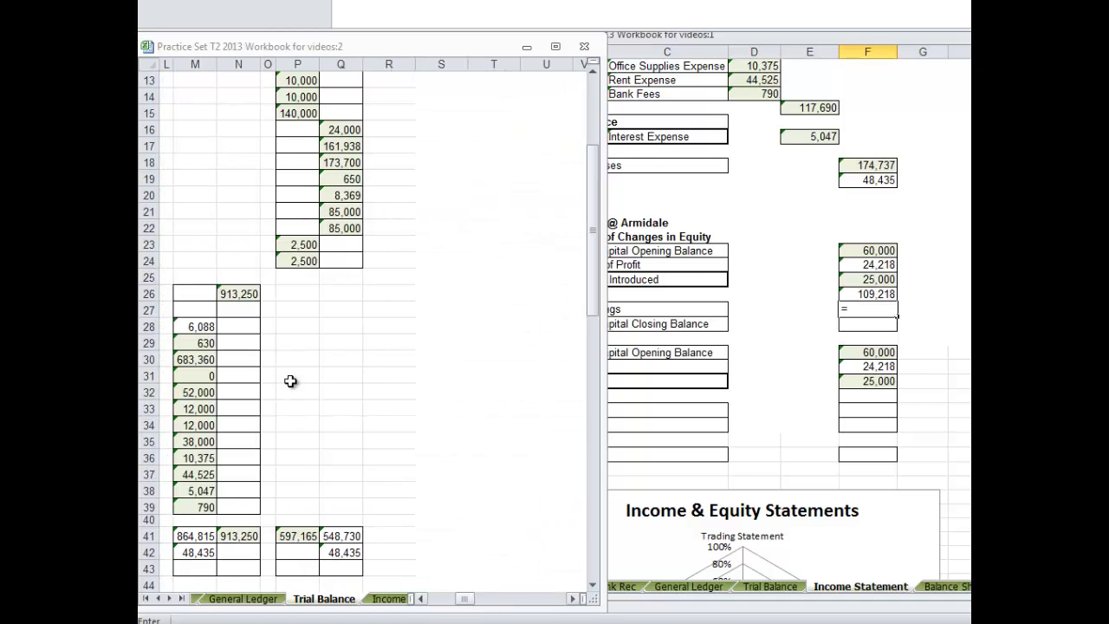
pyautogui.click(300, 244)
pyautogui.press('Return')
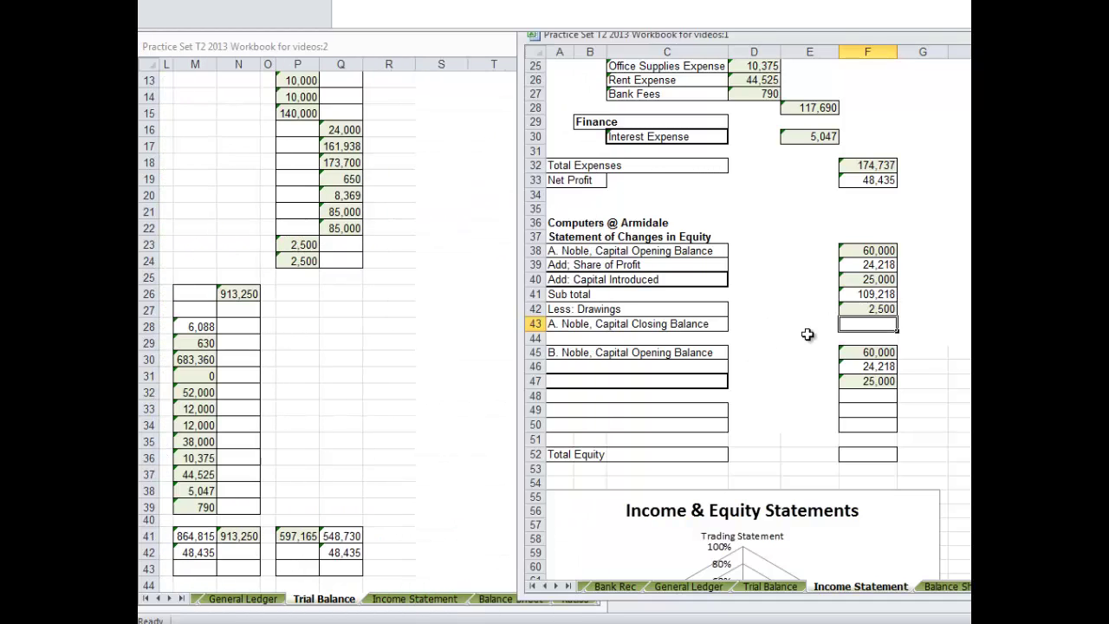
pyautogui.write('=')
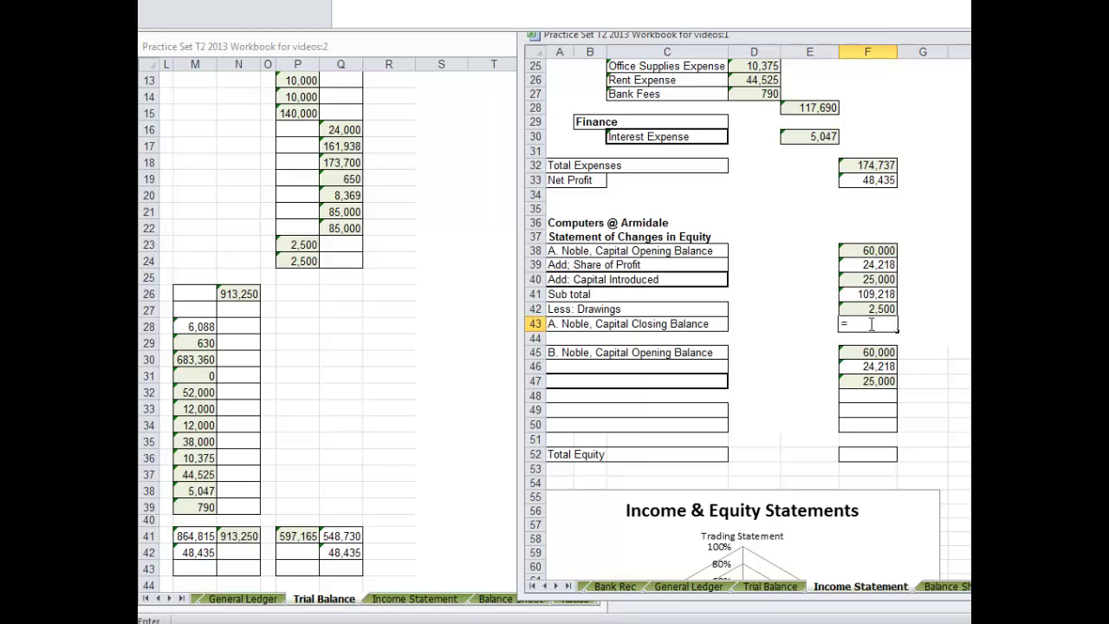
pyautogui.click(867, 294)
pyautogui.write('-')
pyautogui.click(868, 309)
pyautogui.press('Return')
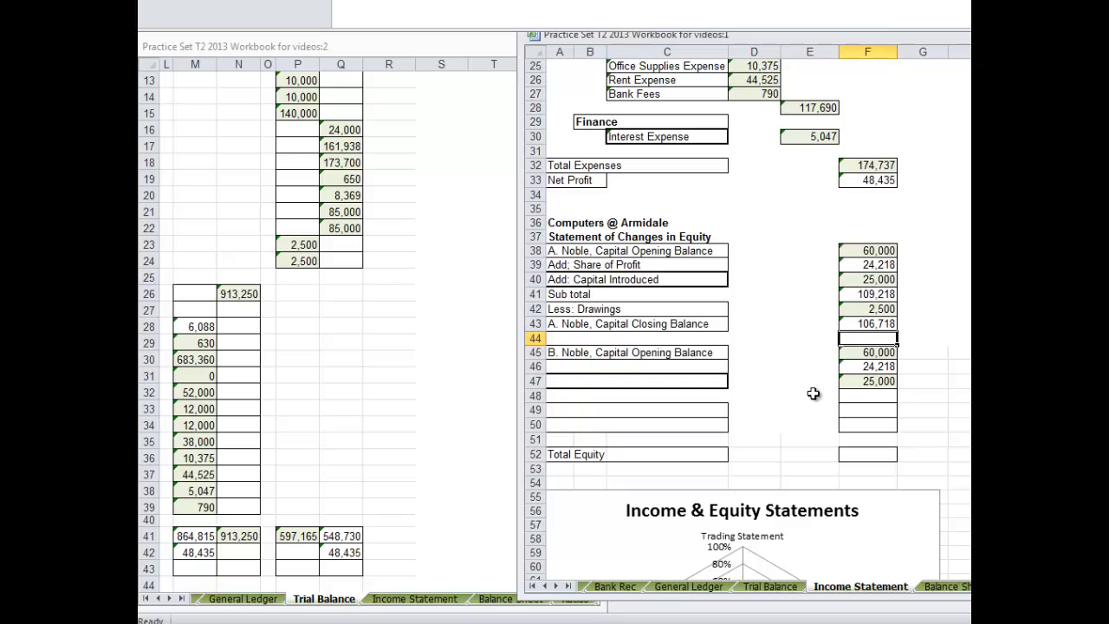
# Step: Link B. Noble's Share of Profit, Capital Introduced and Sub total labels to A. Noble's
pyautogui.click(554, 369)
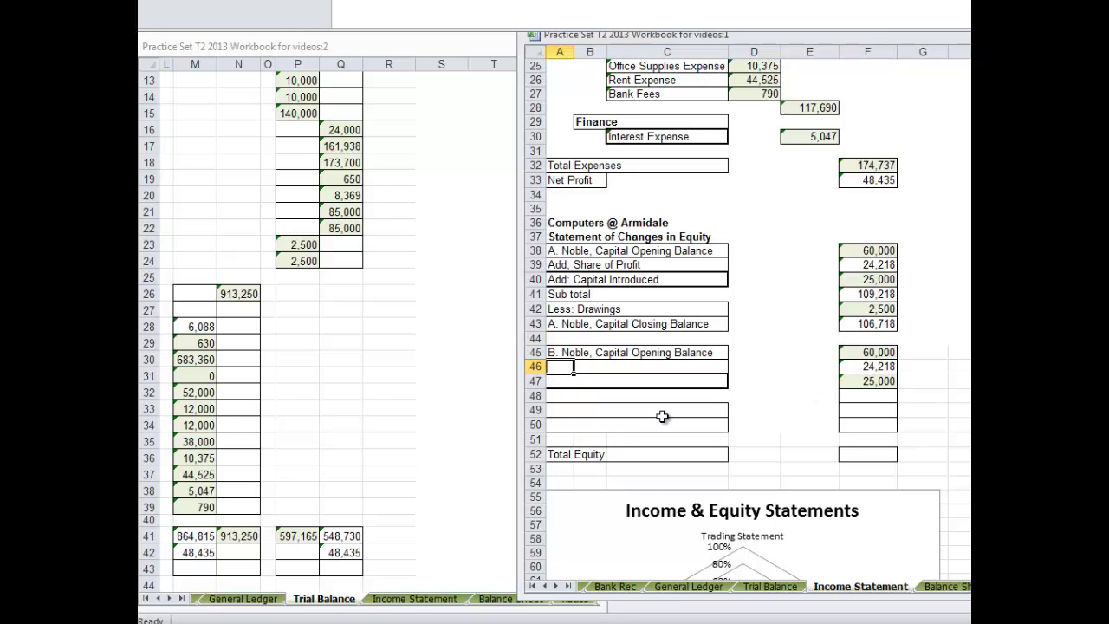
pyautogui.write('=')
pyautogui.press('Return')
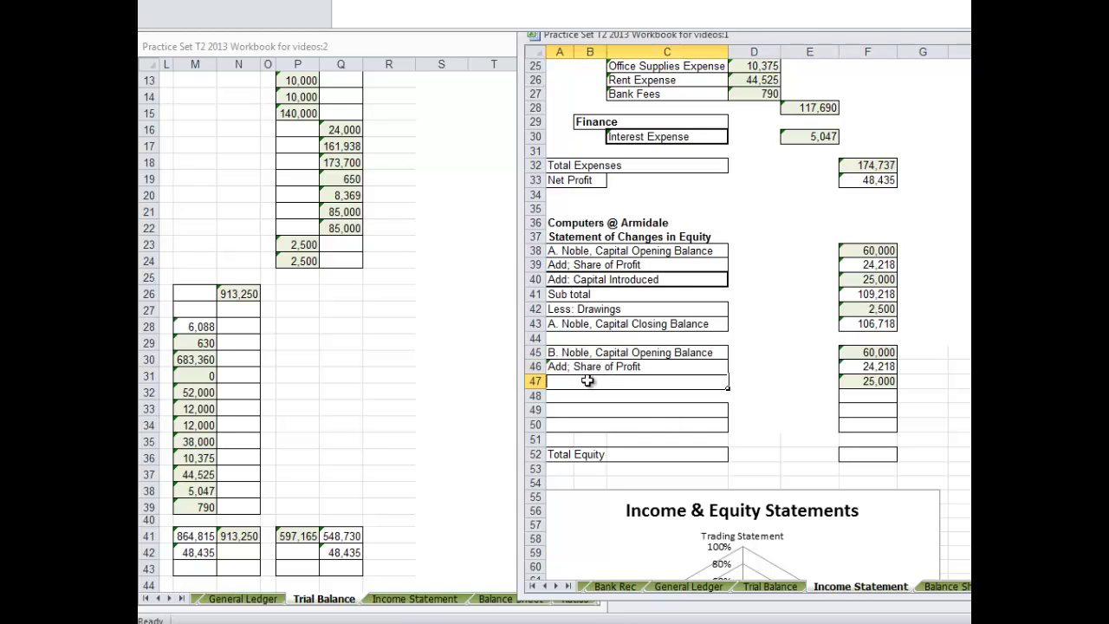
pyautogui.write('=')
pyautogui.click(581, 281)
pyautogui.press('Return')
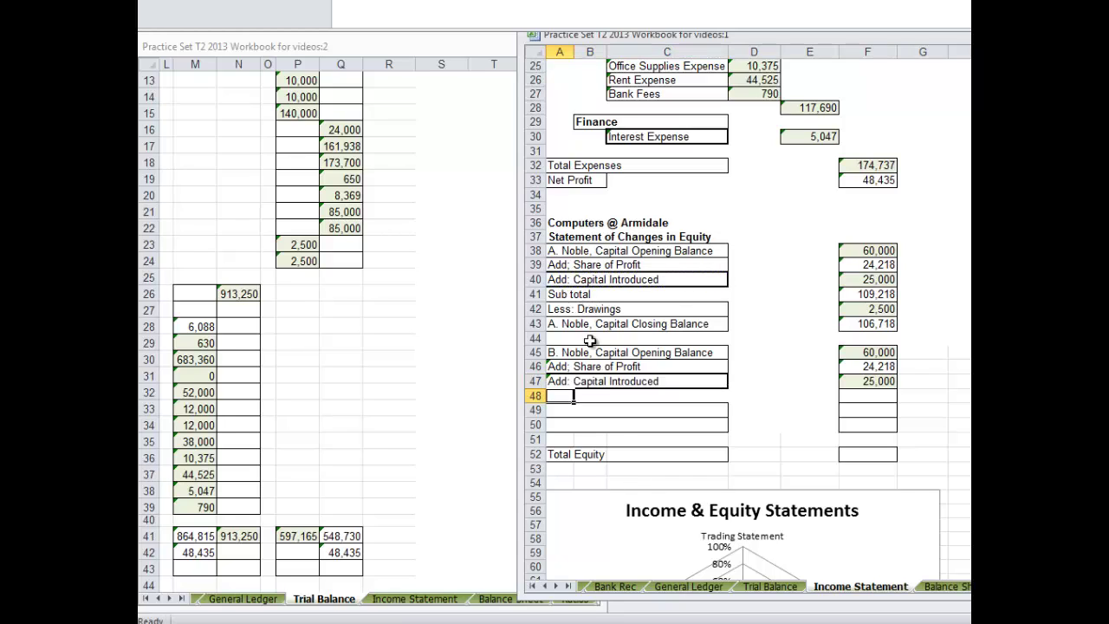
pyautogui.write('=')
pyautogui.click(563, 294)
pyautogui.press('Return')
pyautogui.click(860, 385)
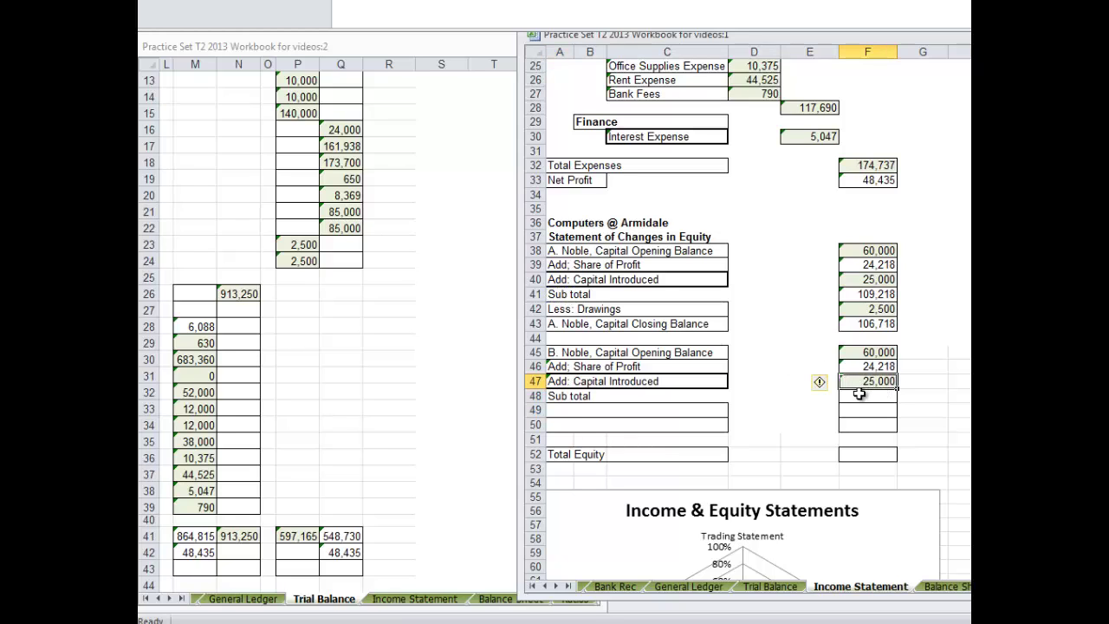
pyautogui.click(859, 394)
pyautogui.write('=sum(')
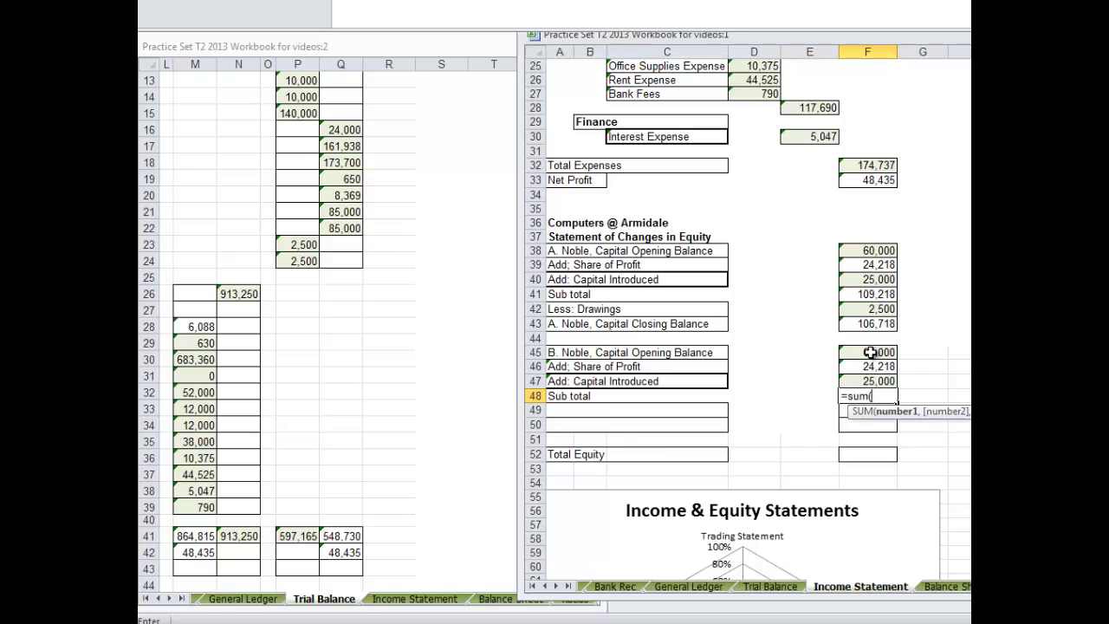
pyautogui.moveTo(867, 354); pyautogui.dragTo(871, 384)
pyautogui.write(')')
pyautogui.press('Return')
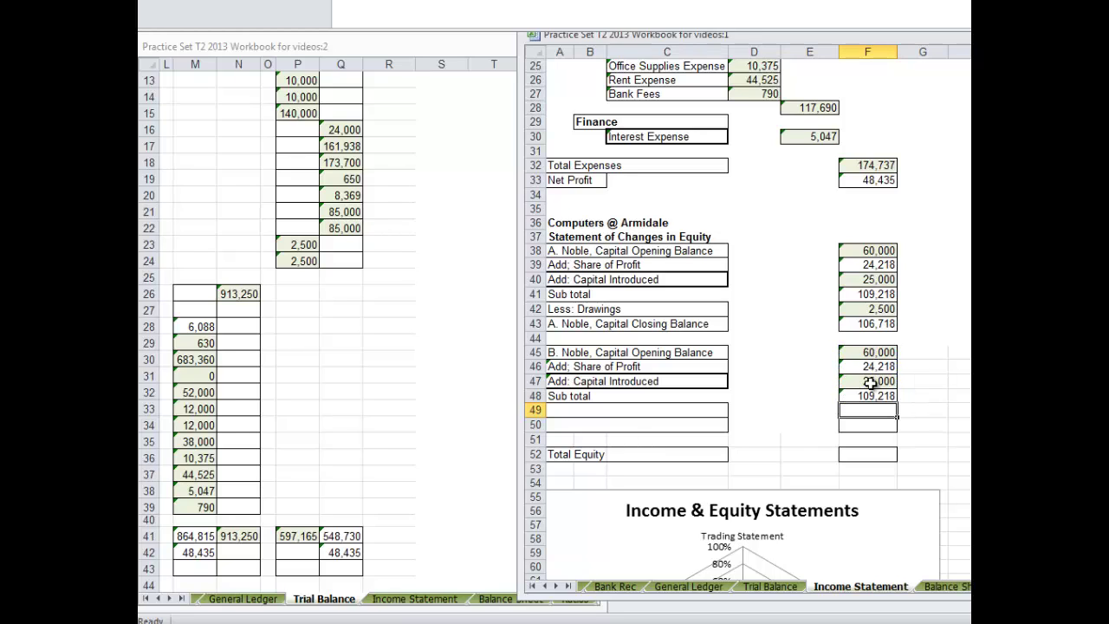
# Step: Add B. Noble's Less: Drawings label and link its 2,500 amount from the Trial Balance
pyautogui.click(568, 412)
pyautogui.write('=')
pyautogui.click(571, 312)
pyautogui.press('Return')
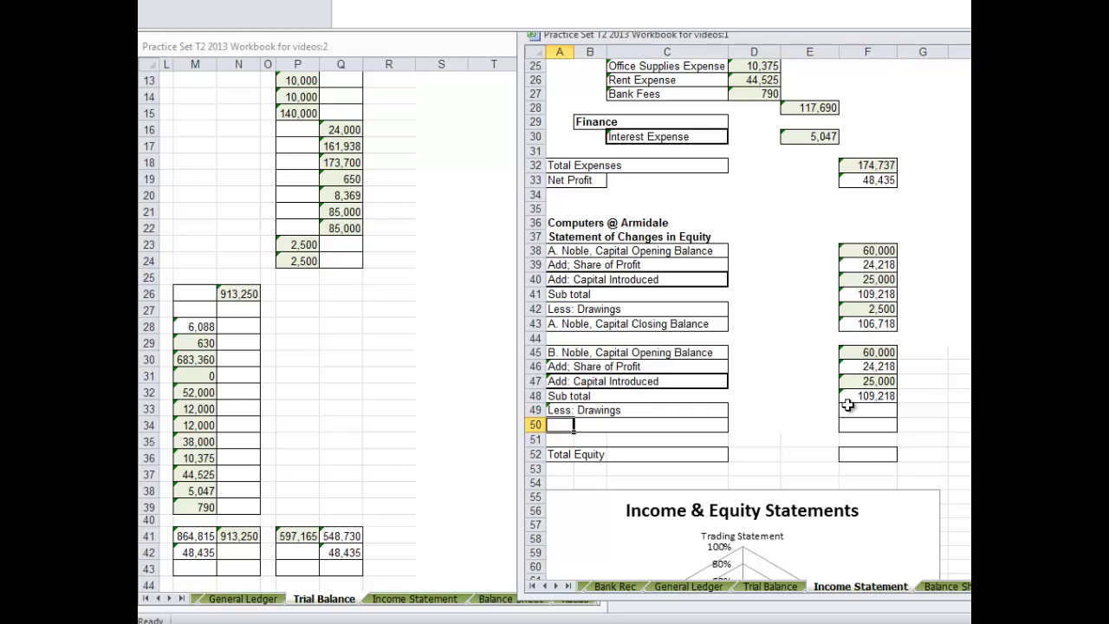
pyautogui.click(873, 411)
pyautogui.write('=')
pyautogui.click(298, 258)
pyautogui.click(299, 261)
pyautogui.press('Return')
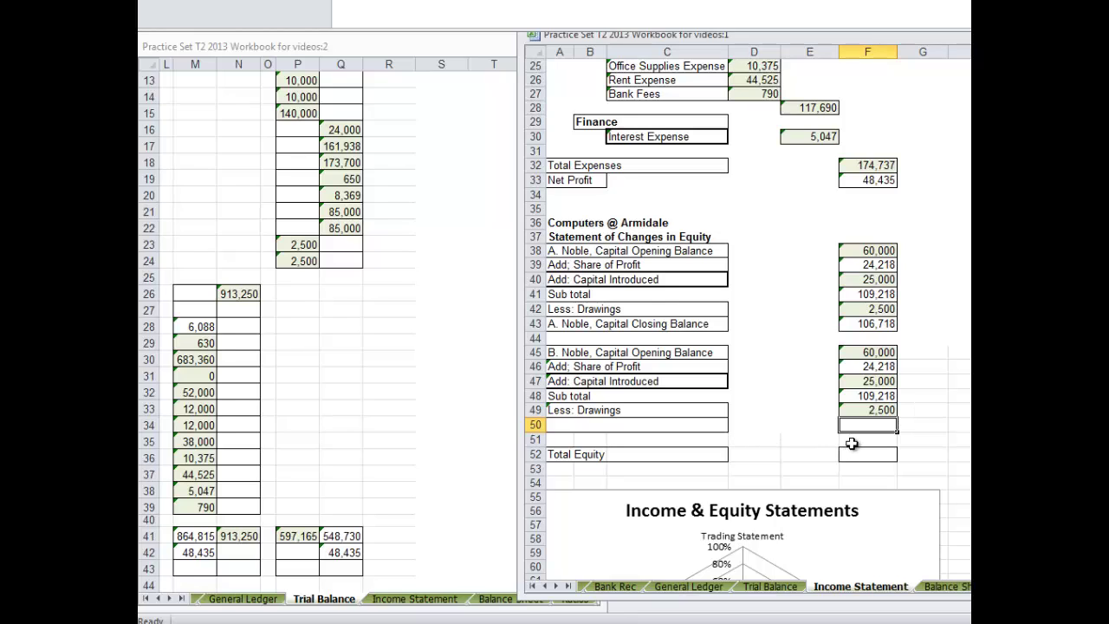
# Step: Compute B. Noble's closing balance in F50 as =F48-F49, giving 106,718
pyautogui.write('=')
pyautogui.click(875, 396)
pyautogui.write('-')
pyautogui.click(881, 411)
pyautogui.press('Return')
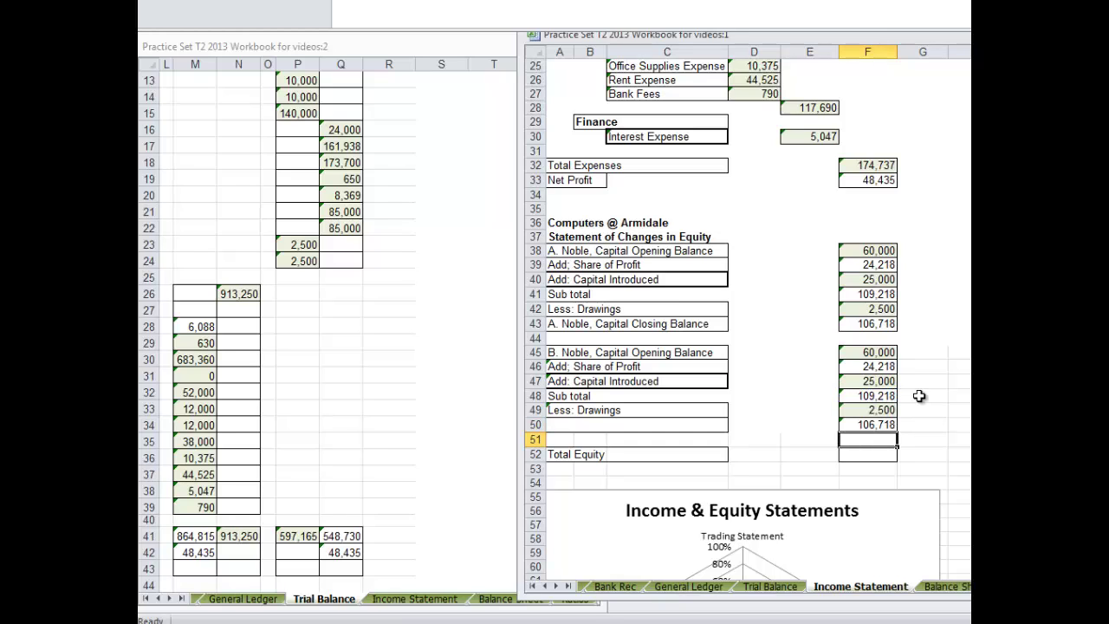
# Step: Enter Total Equity in F52 as =F43+F50, giving 213,435
pyautogui.click(870, 451)
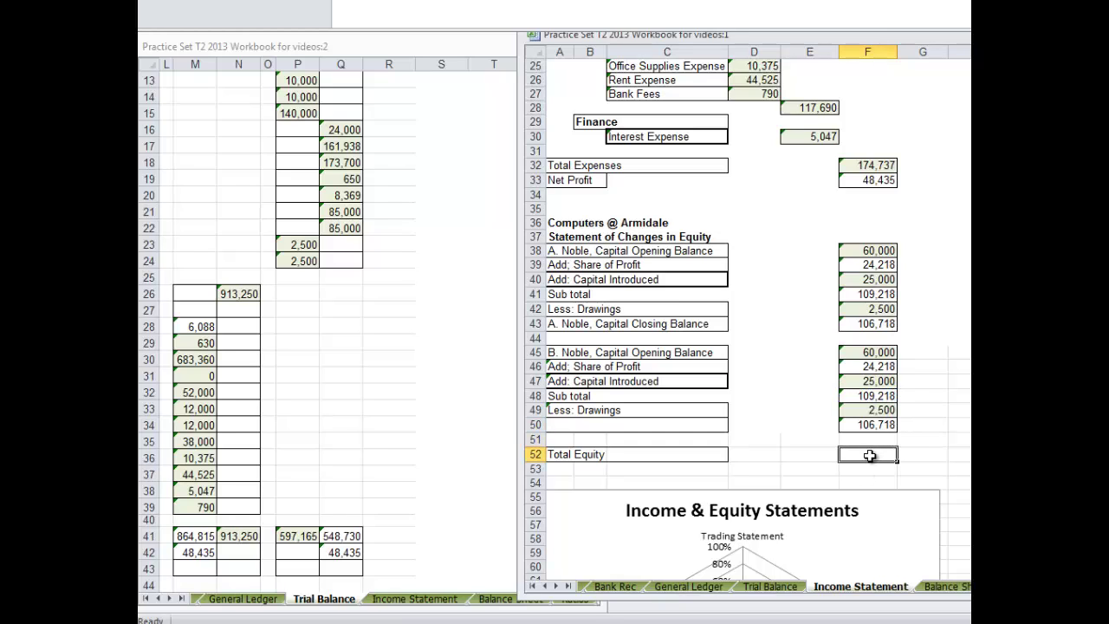
pyautogui.write('=')
pyautogui.click(871, 323)
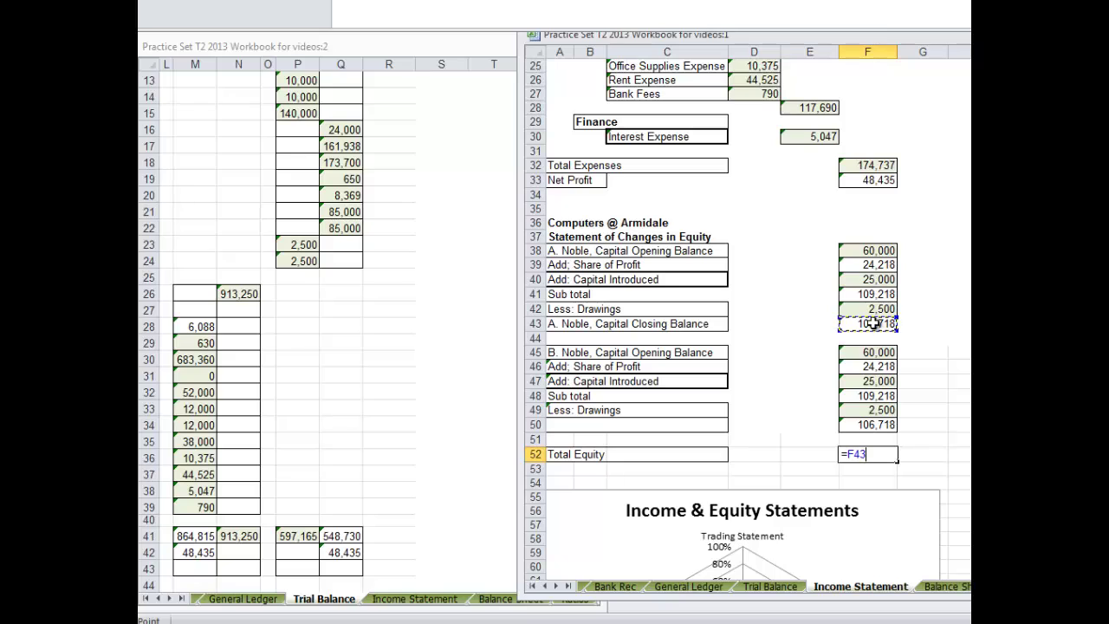
pyautogui.write('+')
pyautogui.click(884, 425)
pyautogui.press('Return')
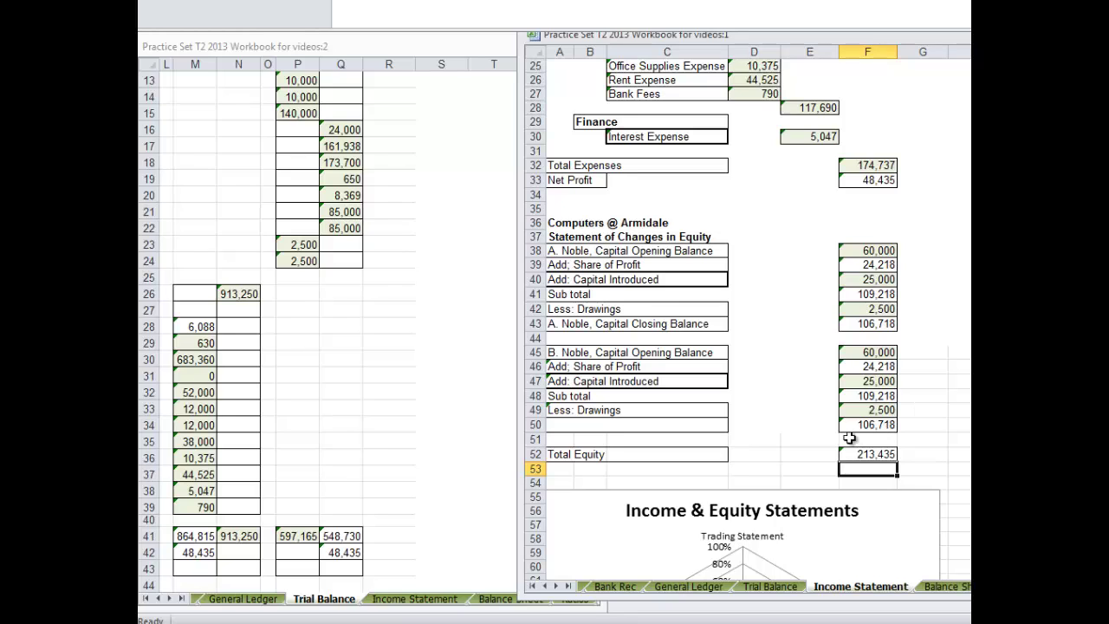
# Step: Link the Balance Sheet's A. Noble and B. Noble capital to the Income Statement closing balances (106,718 each)
pyautogui.click(944, 586)
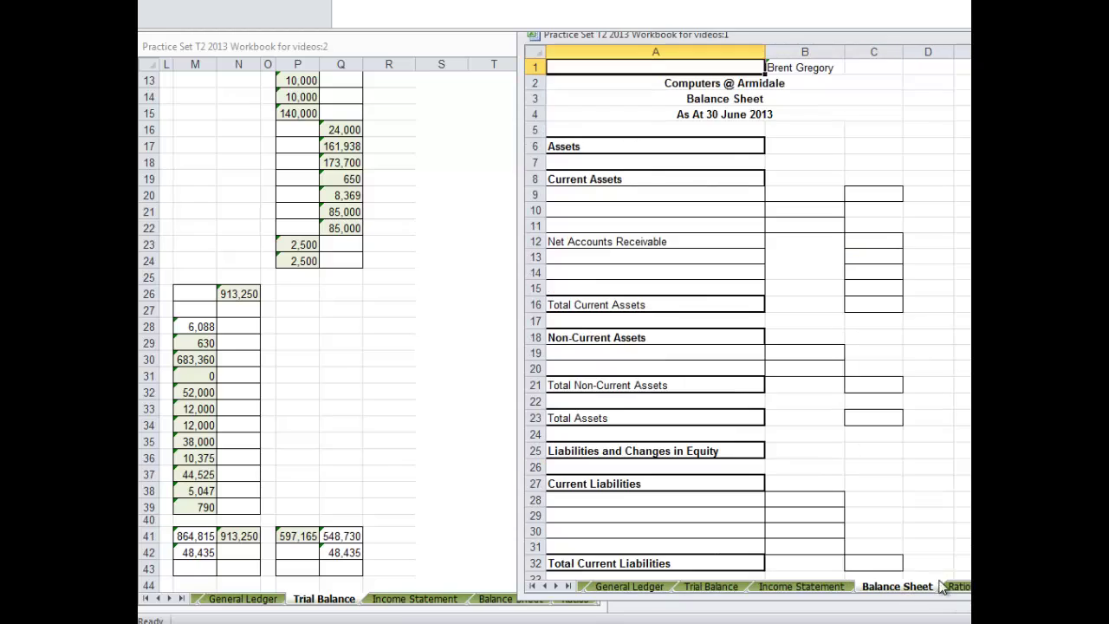
pyautogui.scroll(-4, 953, 422)
pyautogui.scroll(-2, 956, 422)
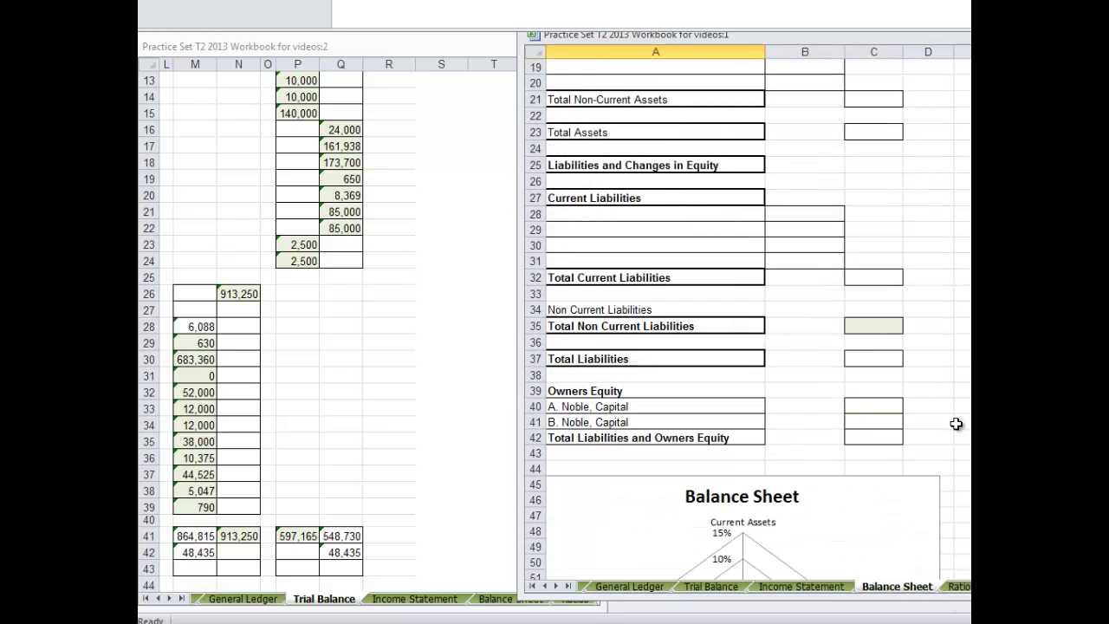
pyautogui.click(864, 406)
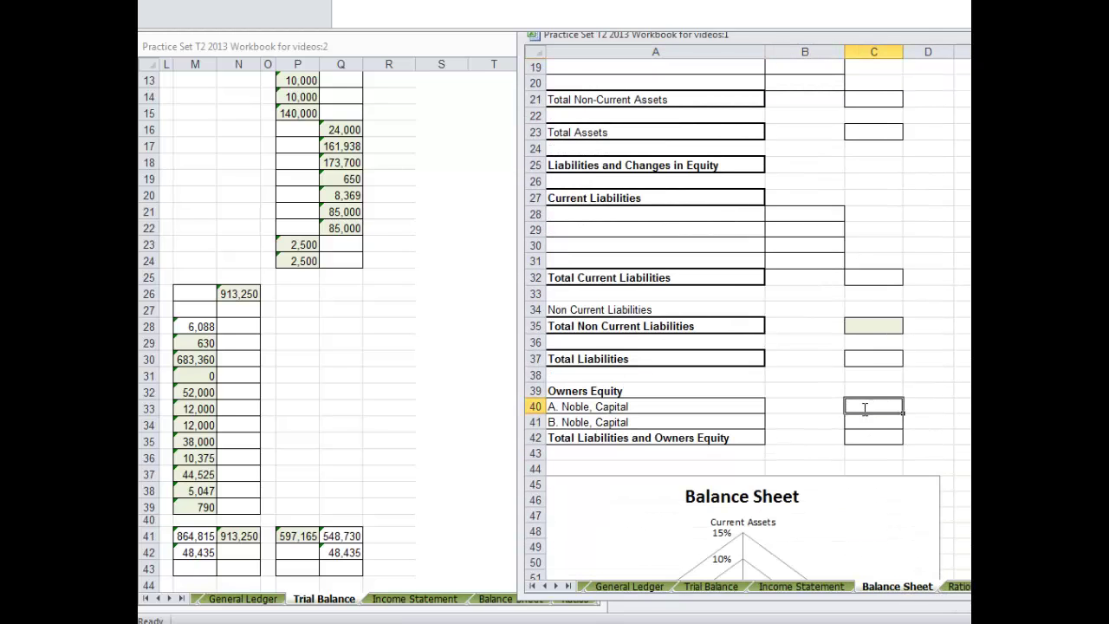
pyautogui.write('=')
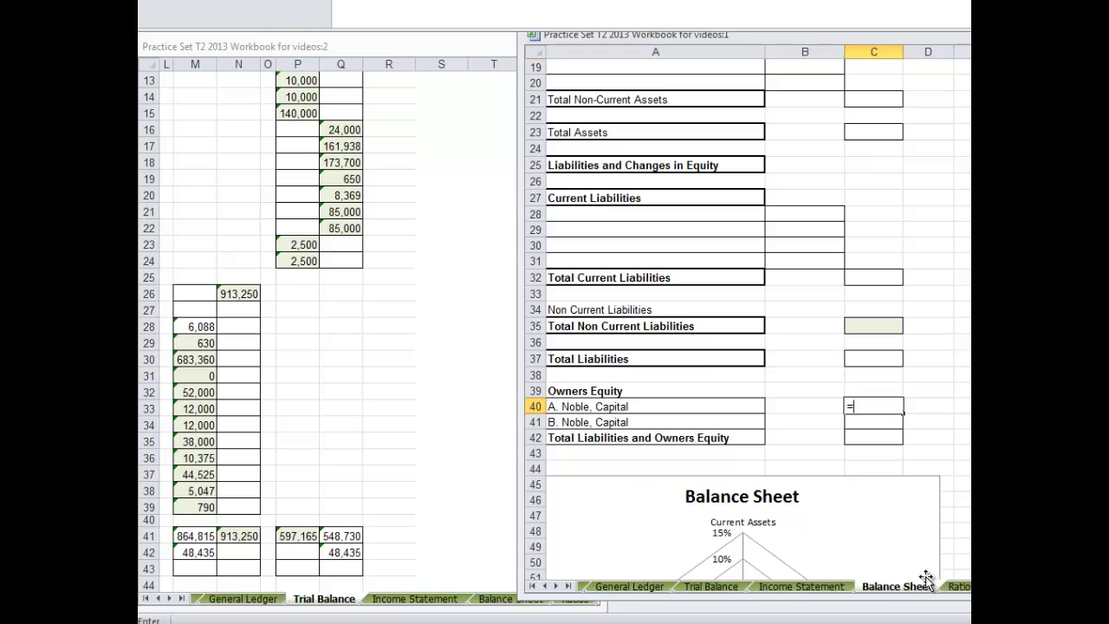
pyautogui.click(797, 588)
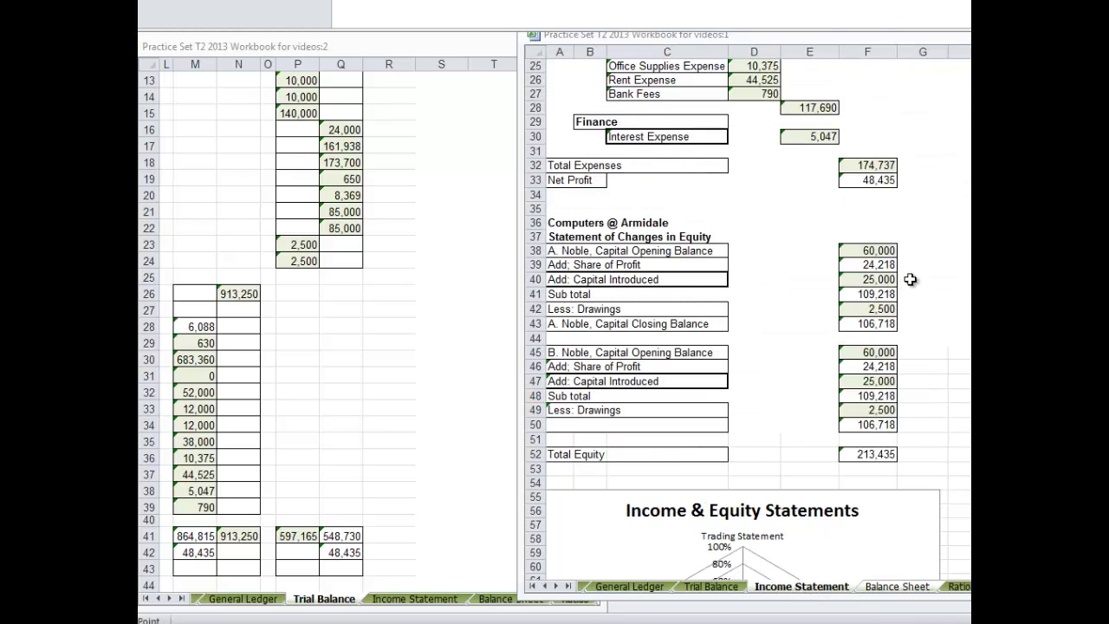
pyautogui.click(853, 323)
pyautogui.press('Return')
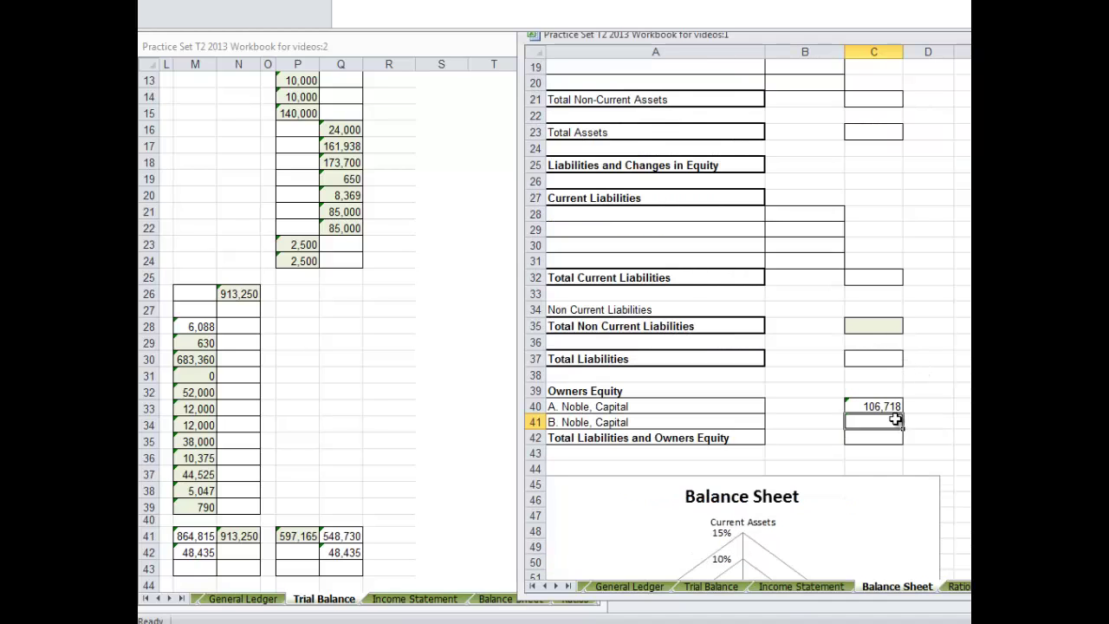
pyautogui.write('=')
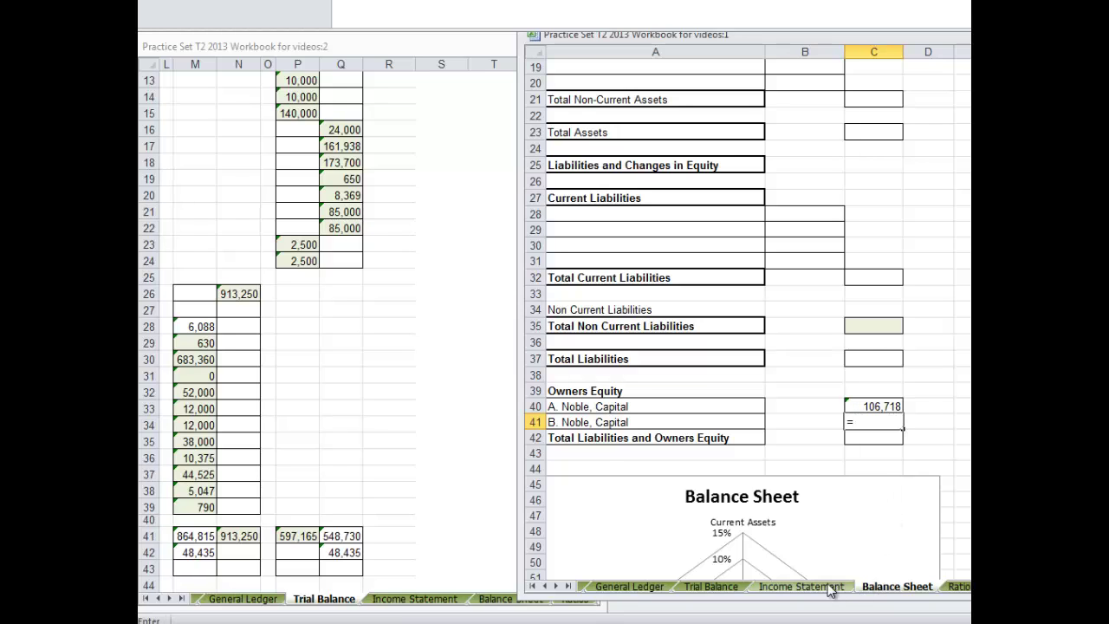
pyautogui.click(828, 586)
pyautogui.click(877, 424)
pyautogui.press('Return')
# Step: Add both capitals to give Total Liabilities and Owners Equity of 213,435
pyautogui.write('=')
pyautogui.click(879, 407)
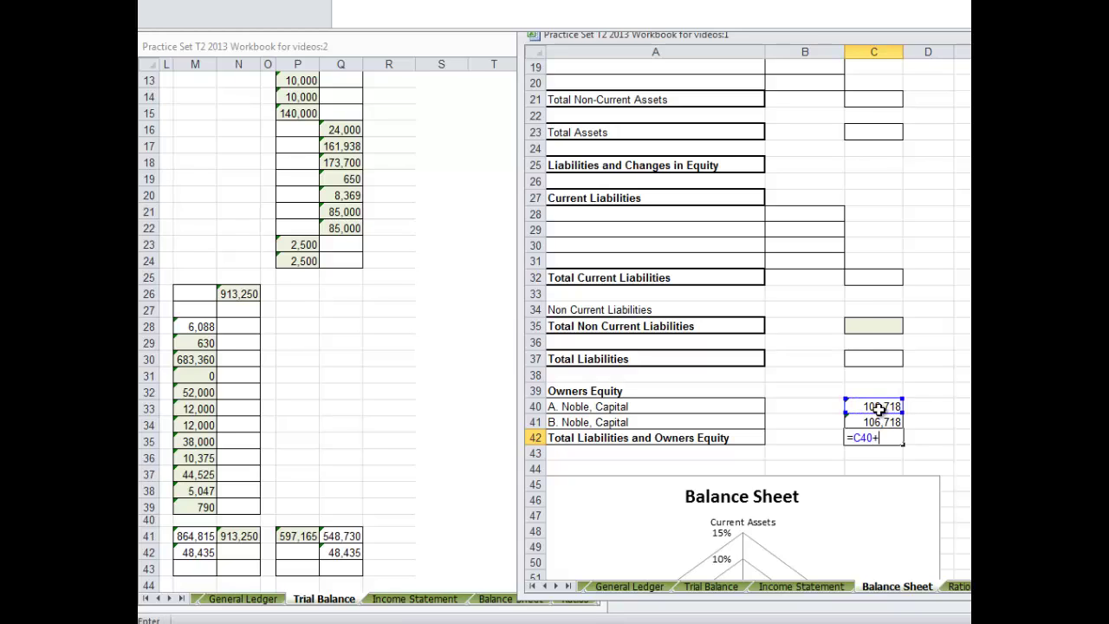
pyautogui.write('+')
pyautogui.click(882, 422)
pyautogui.press('Return')
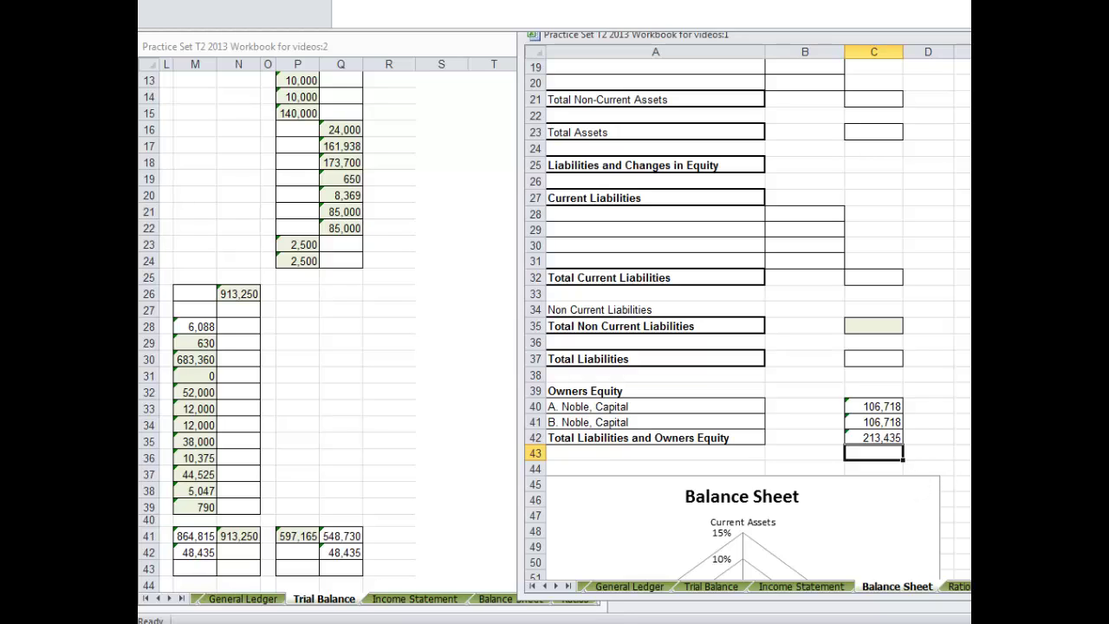
pyautogui.scroll(5, 891, 380)
pyautogui.scroll(1, 746, 346)
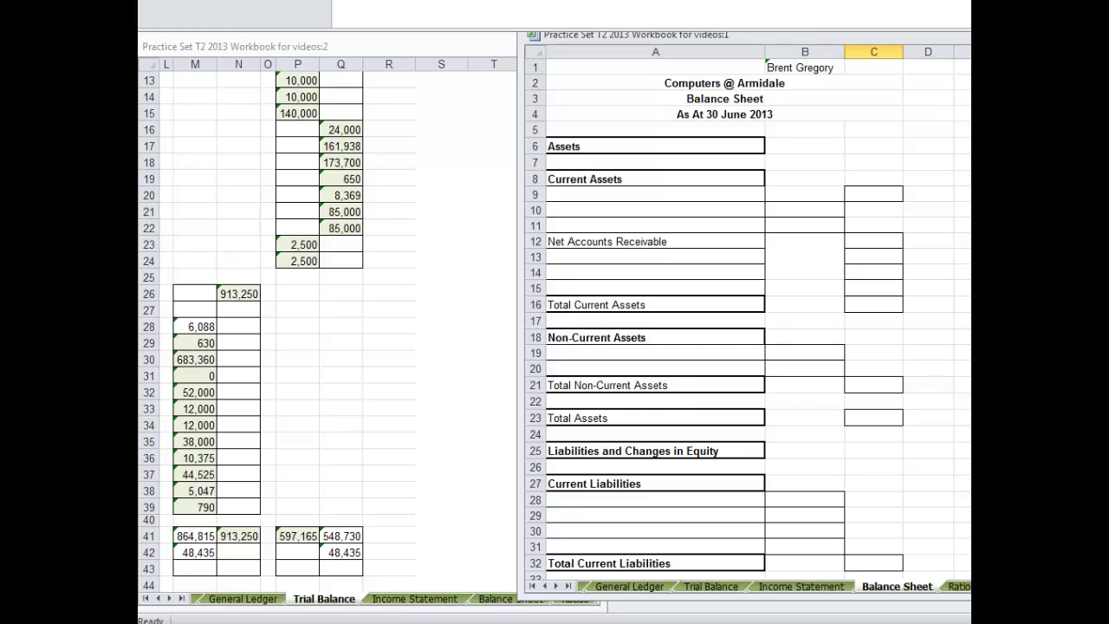
# Step: Link the first current assets label (A9) to the Trial Balance's Cash at Bank name
pyautogui.click(433, 265)
pyautogui.scroll(4, 434, 263)
pyautogui.click(654, 205)
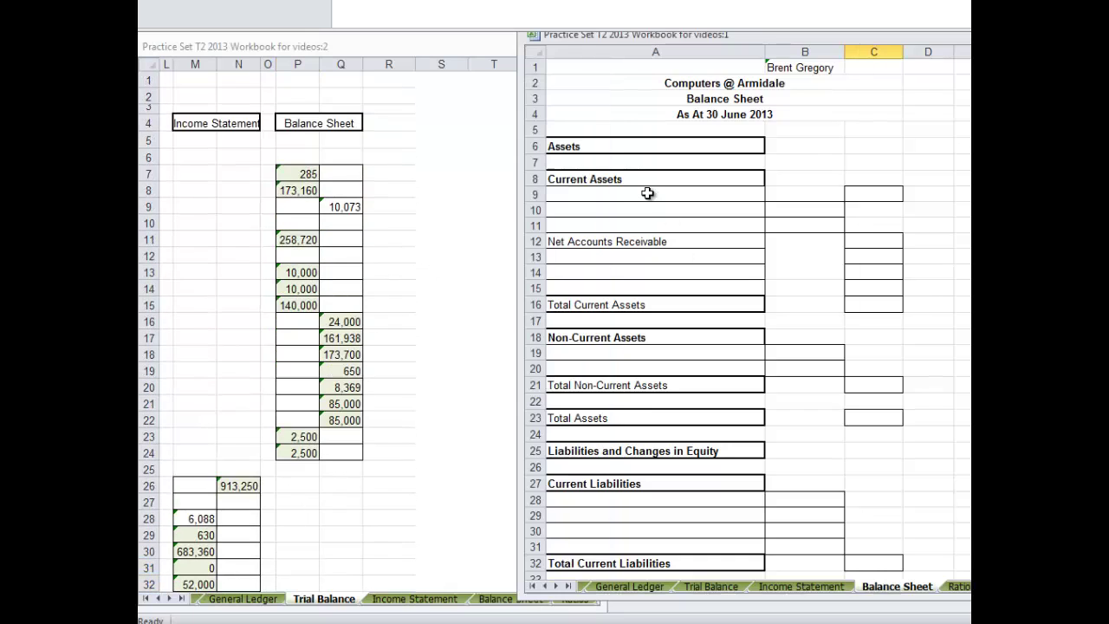
pyautogui.click(649, 193)
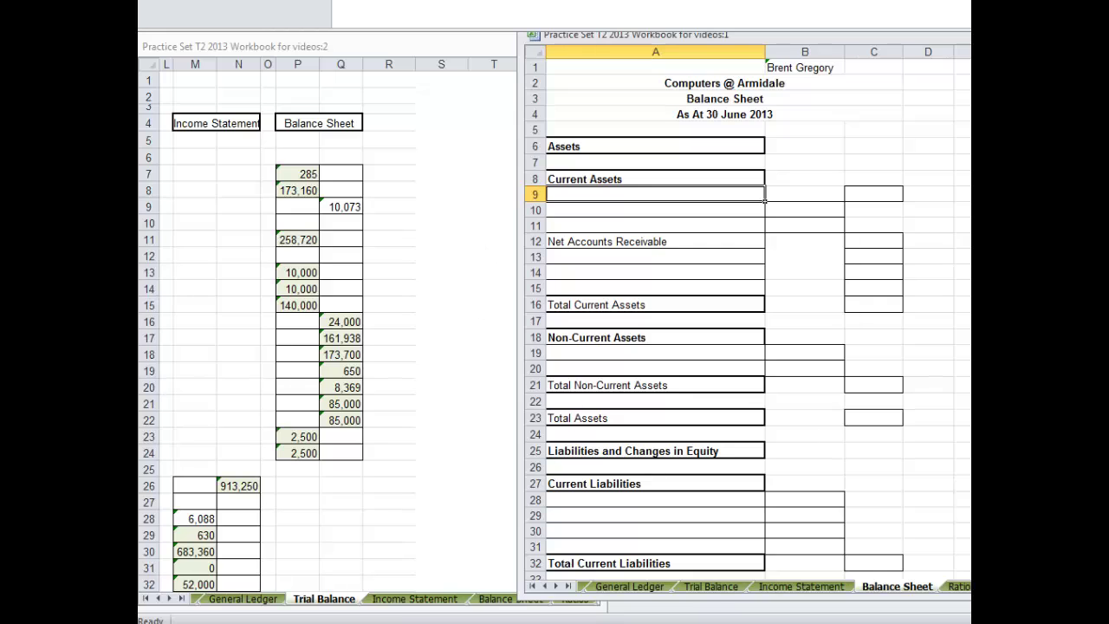
pyautogui.click(324, 384)
pyautogui.moveTo(468, 602); pyautogui.dragTo(436, 604)
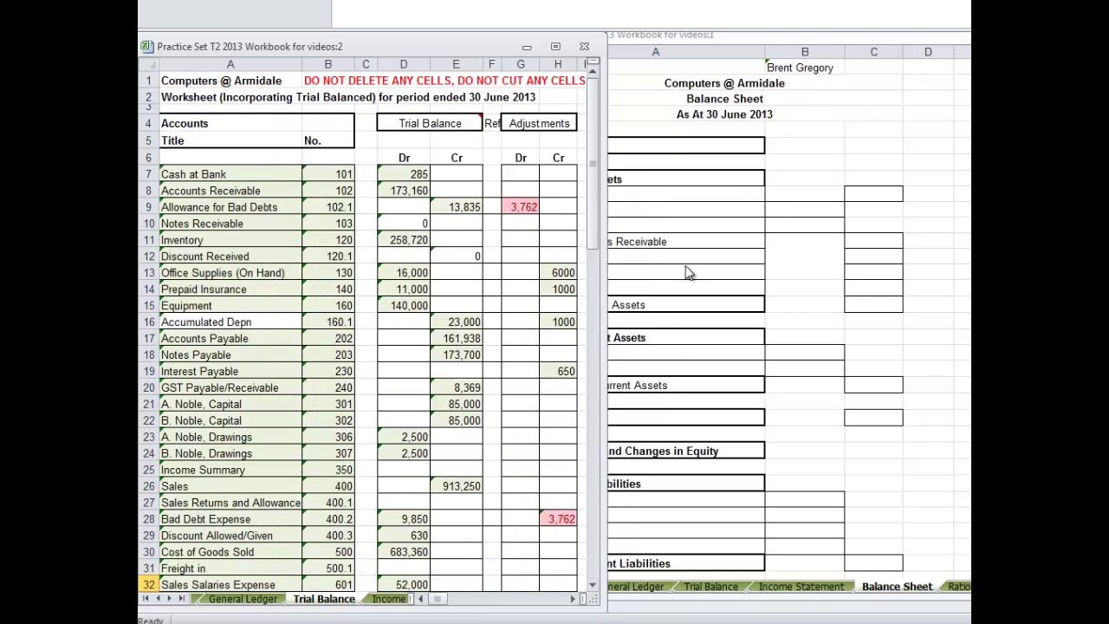
pyautogui.click(621, 194)
pyautogui.write('=')
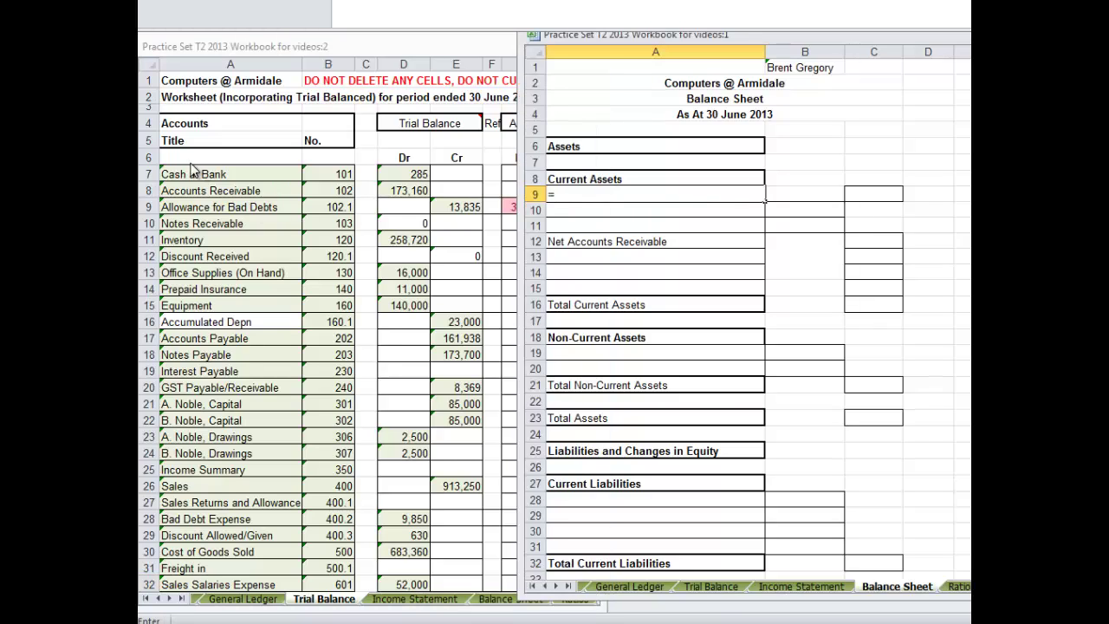
pyautogui.click(185, 174)
pyautogui.press('Return')
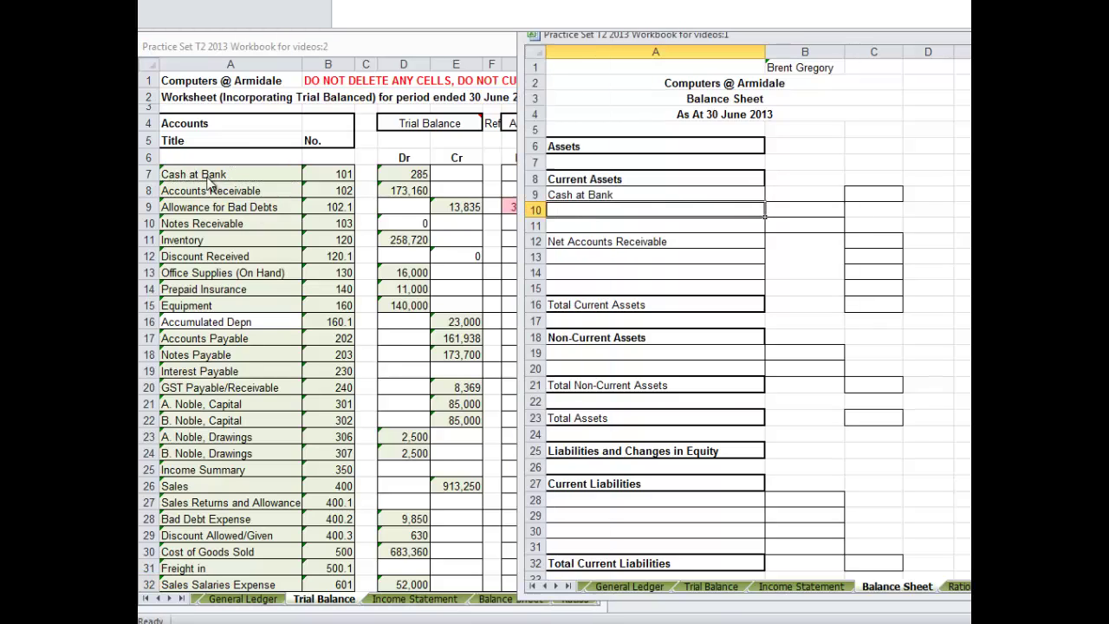
# Step: Fill the label link down to show Accounts Receivable and Allowance for Bad Debts
pyautogui.moveTo(567, 196); pyautogui.dragTo(572, 219)
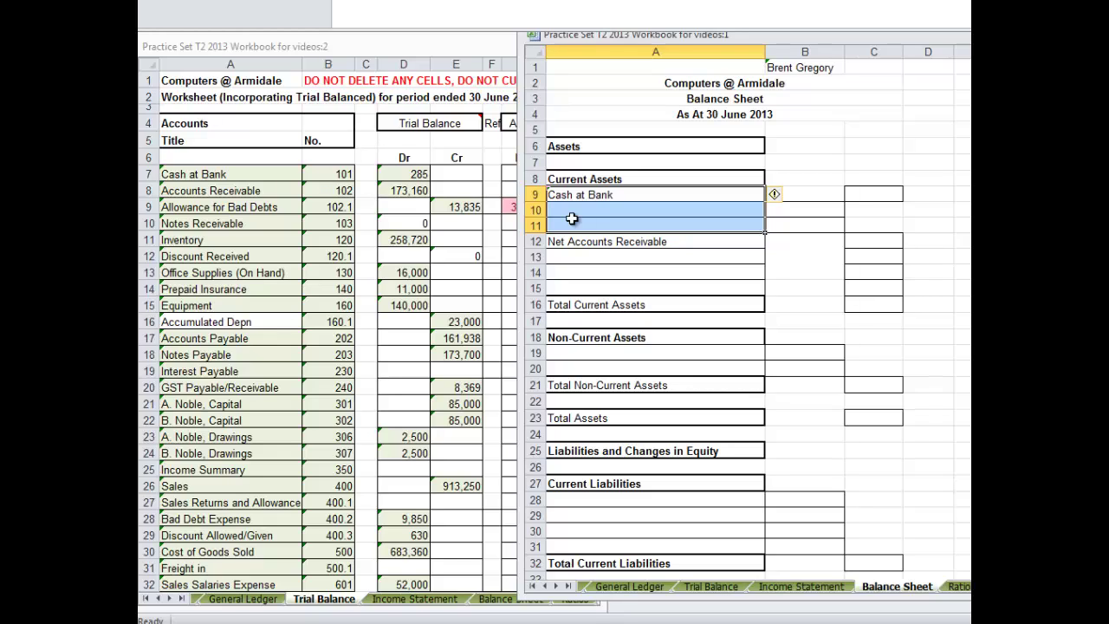
pyautogui.moveTo(572, 219); pyautogui.dragTo(572, 224)
pyautogui.hotkey('ctrl', 'v')
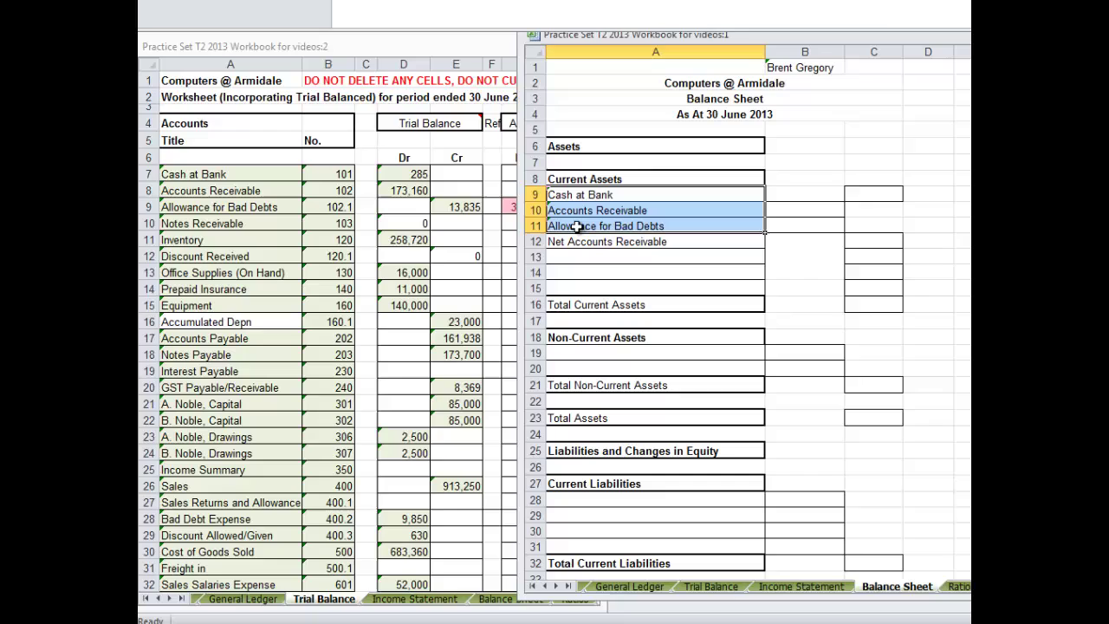
pyautogui.click(642, 246)
# Step: Link the next labels to the Trial Balance's Notes Receivable and Inventory names
pyautogui.click(600, 256)
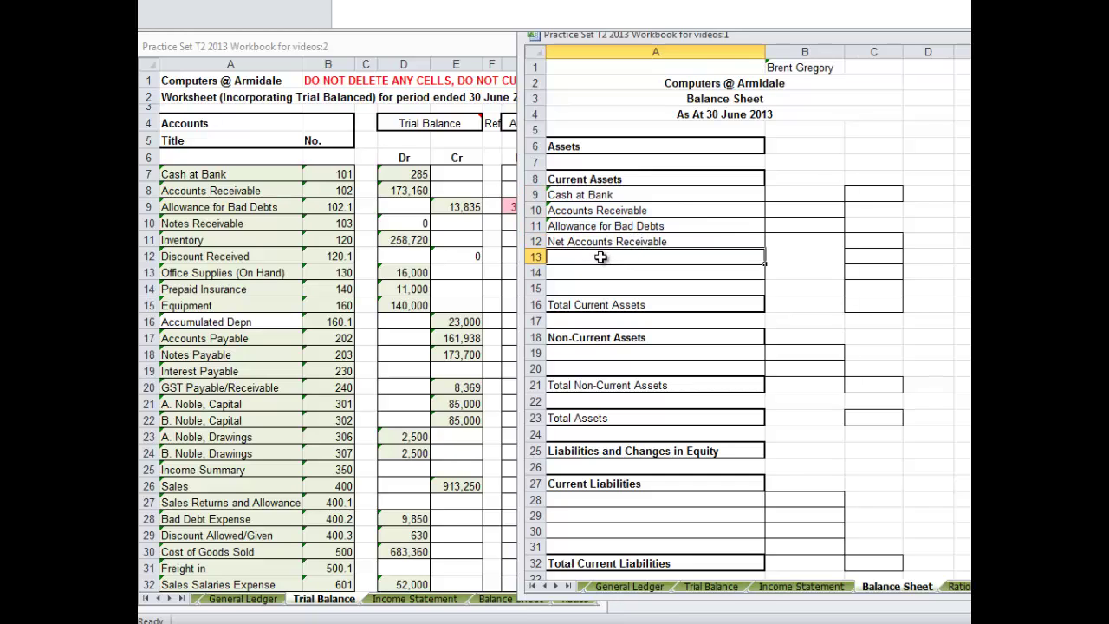
pyautogui.write('=')
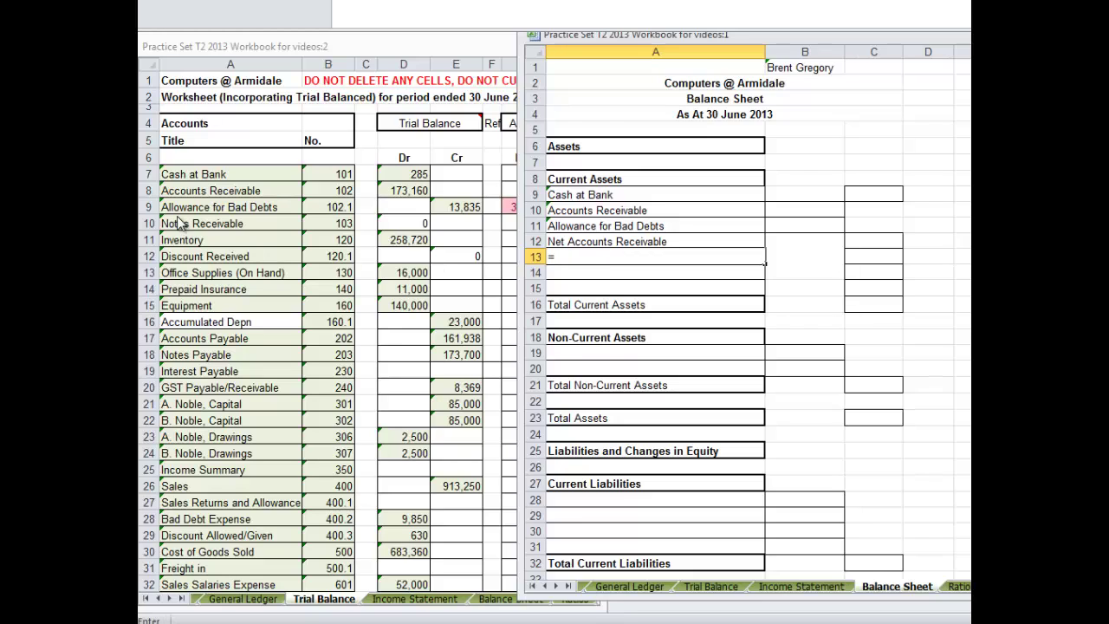
pyautogui.click(180, 225)
pyautogui.press('Return')
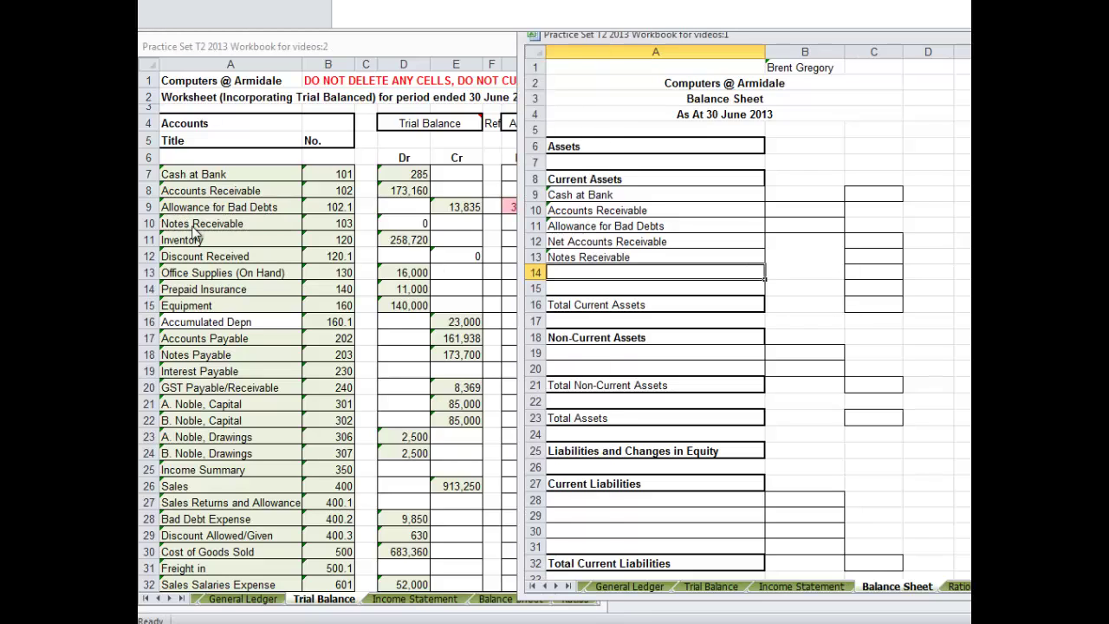
pyautogui.write('=')
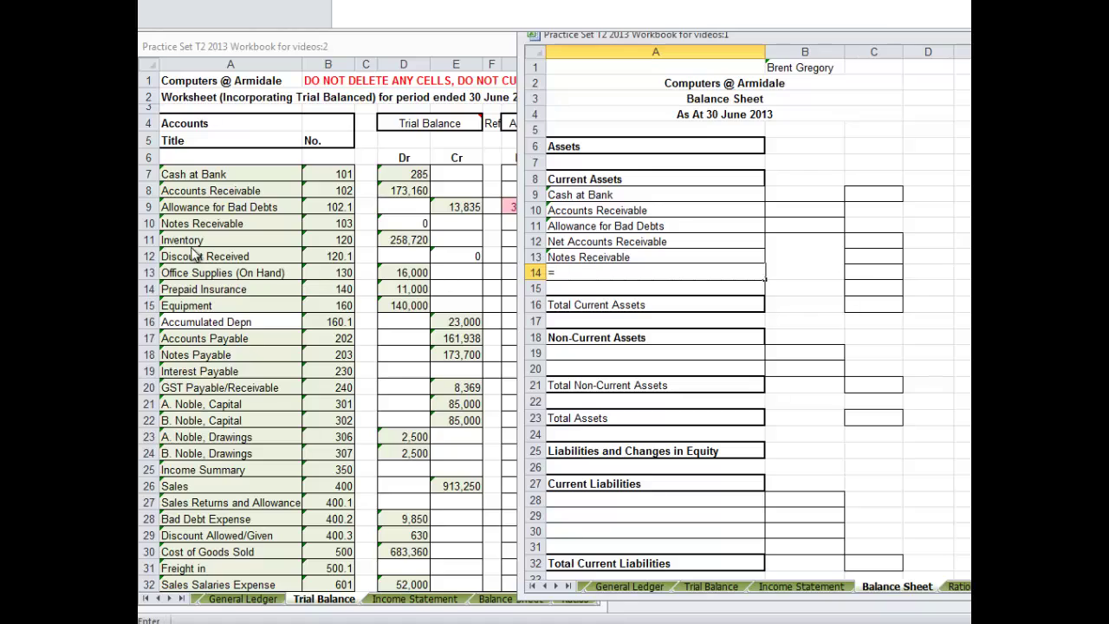
pyautogui.click(180, 243)
pyautogui.press('Return')
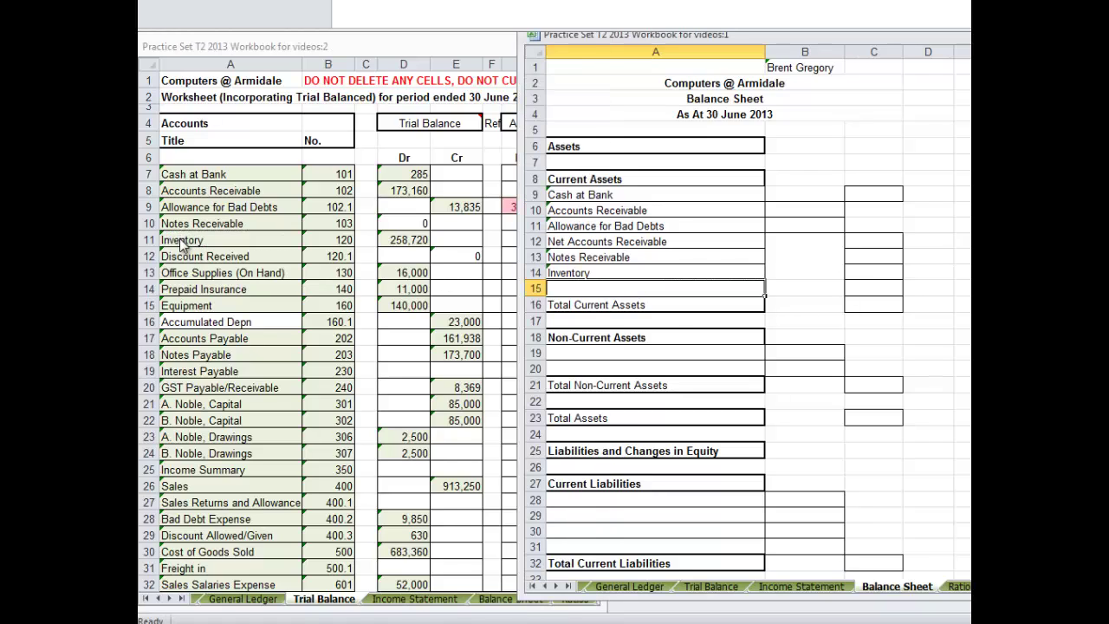
# Step: Link the row 15 label to Prepaid Insurance, replacing the mistaken Discount Received link
pyautogui.write('=')
pyautogui.click(201, 258)
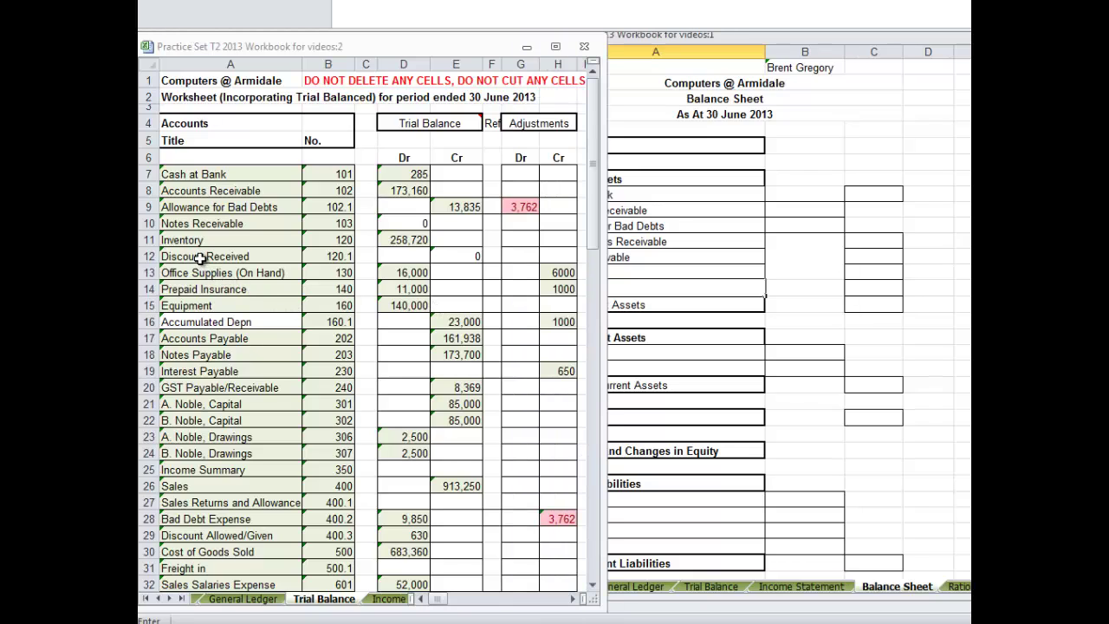
pyautogui.click(200, 258)
pyautogui.press('Return')
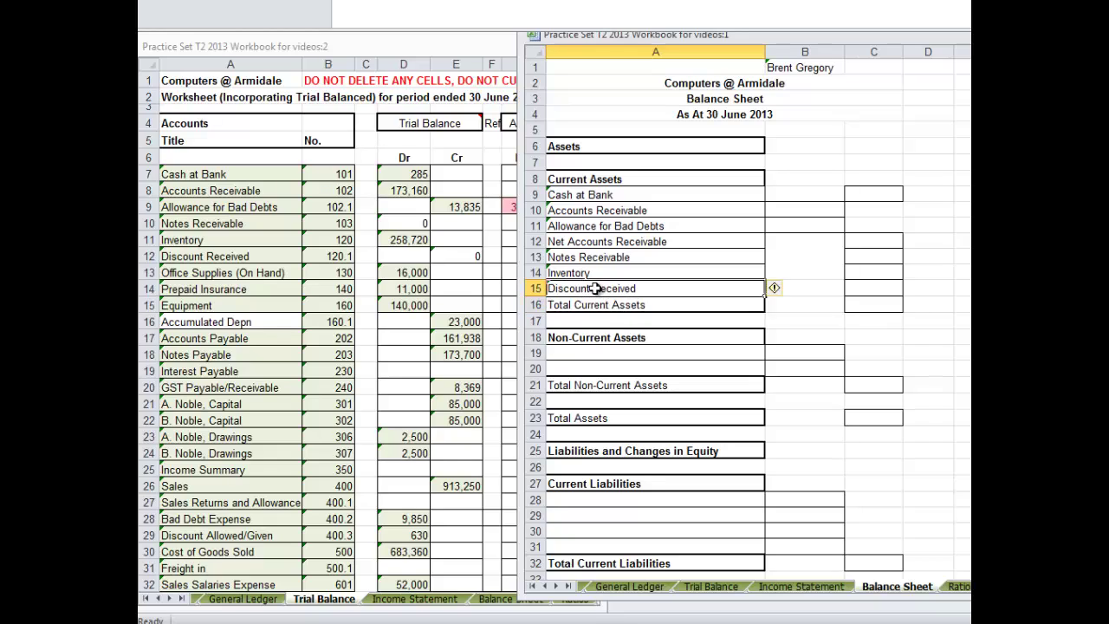
pyautogui.click(595, 289)
pyautogui.write('=')
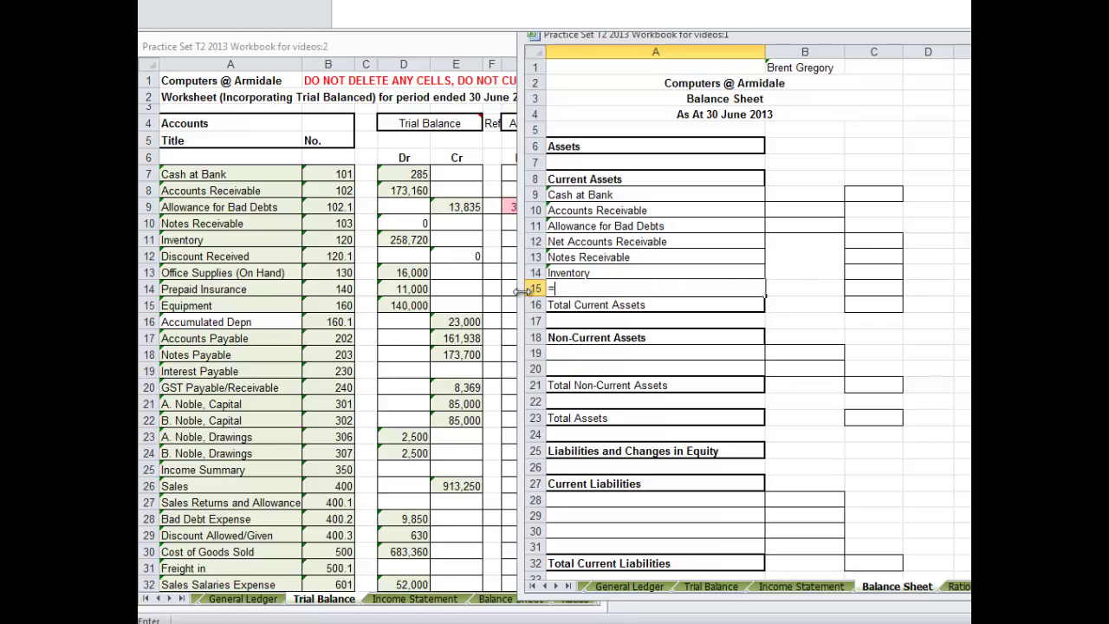
pyautogui.click(212, 291)
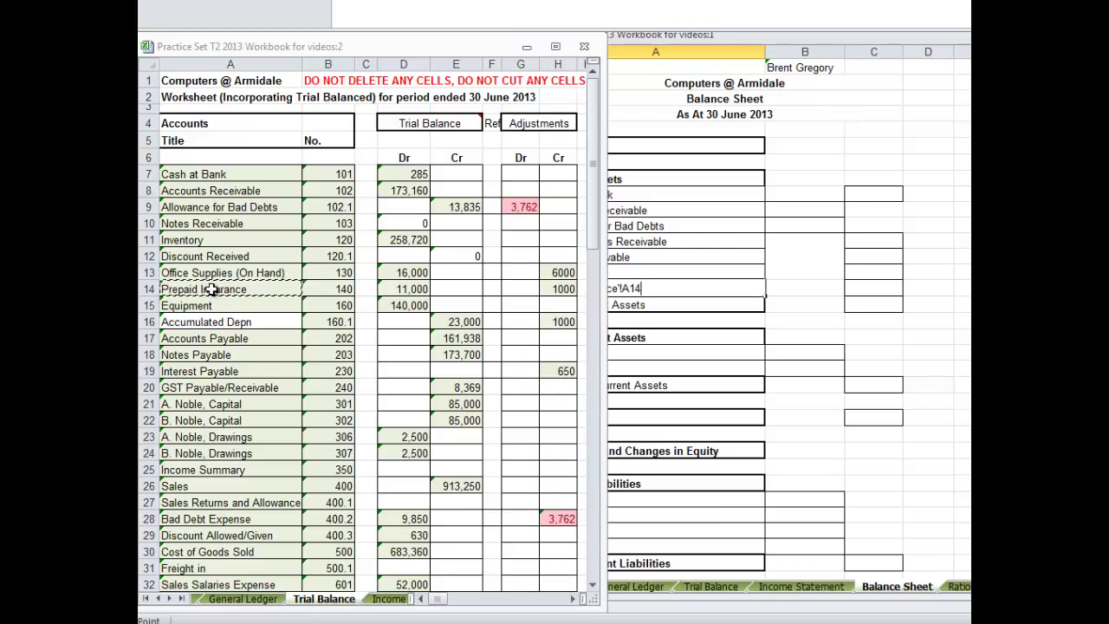
pyautogui.press('Return')
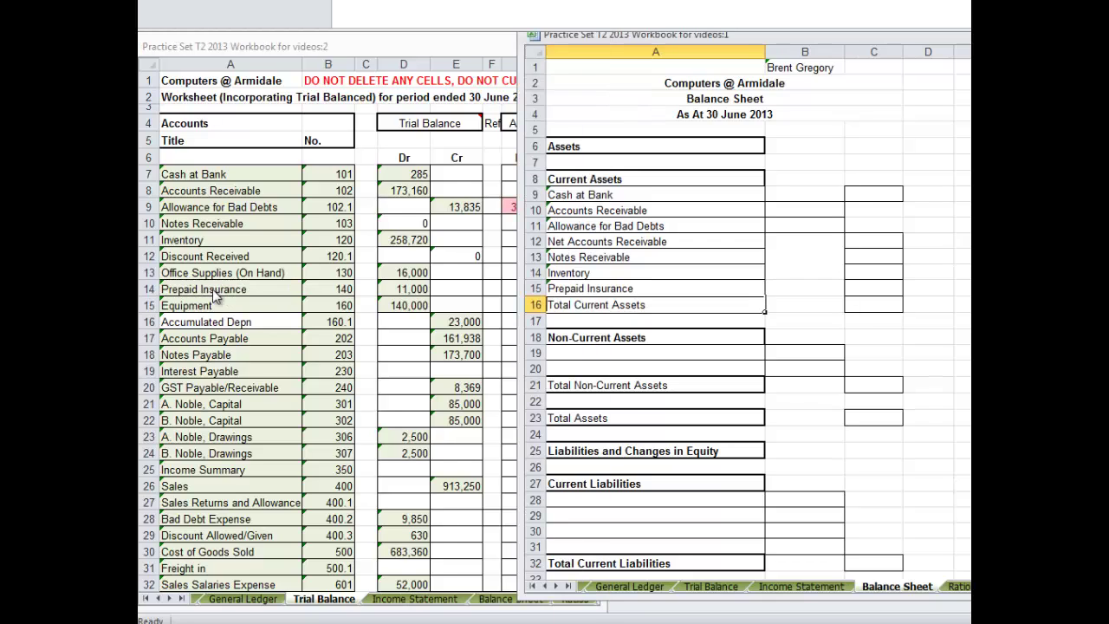
pyautogui.click(872, 194)
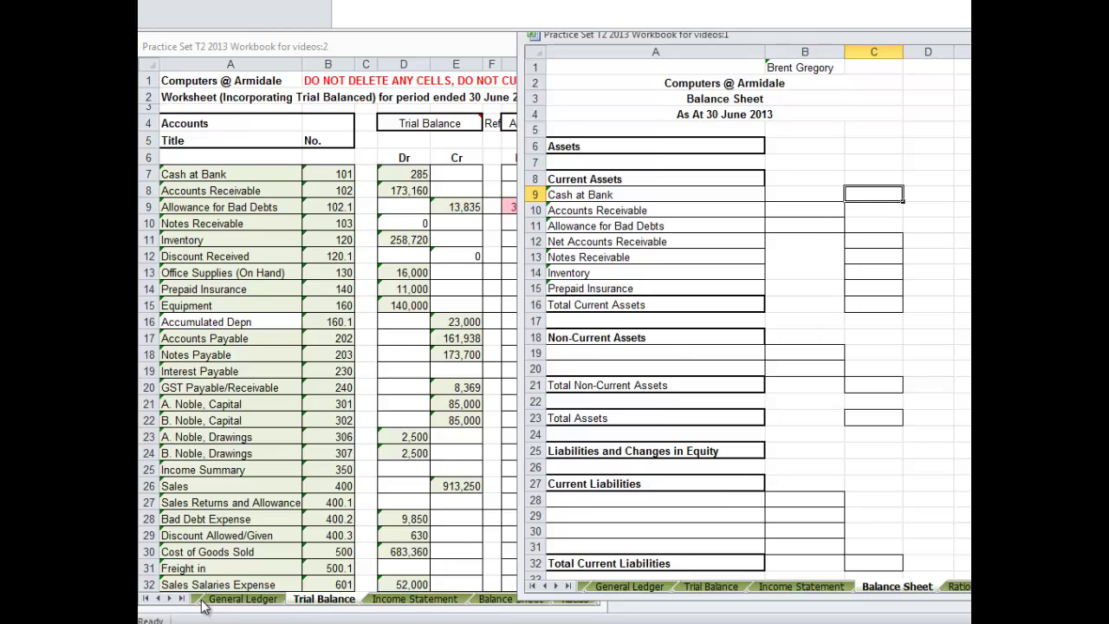
pyautogui.click(170, 599)
pyautogui.click(171, 599)
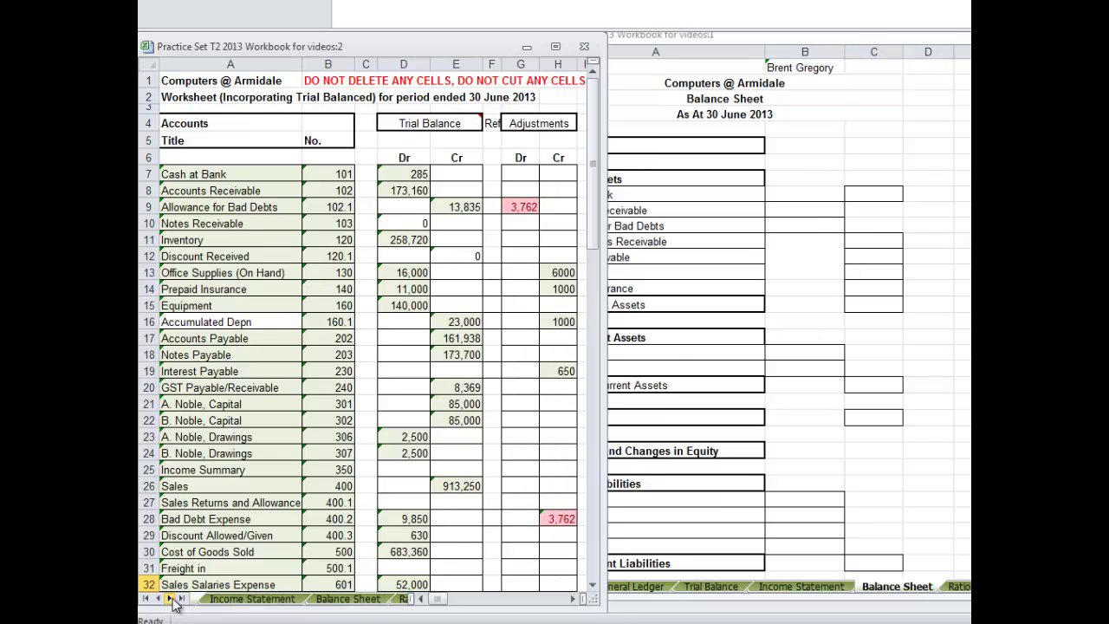
# Step: Link the Cash at Bank amount to the worksheet's 285 balance
pyautogui.click(171, 600)
pyautogui.click(170, 600)
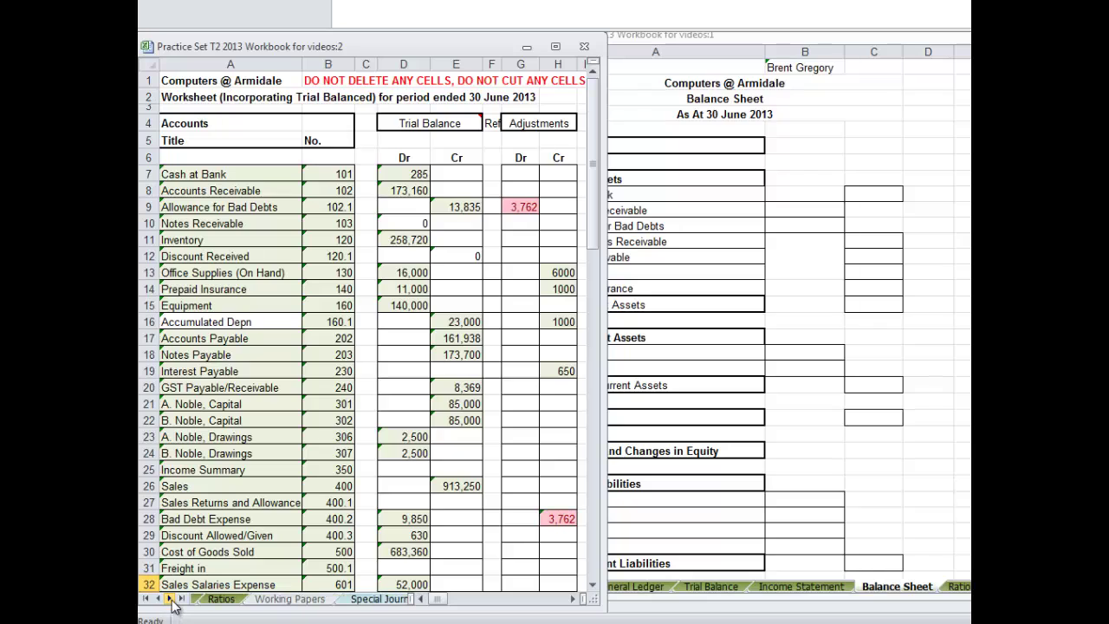
pyautogui.click(170, 600)
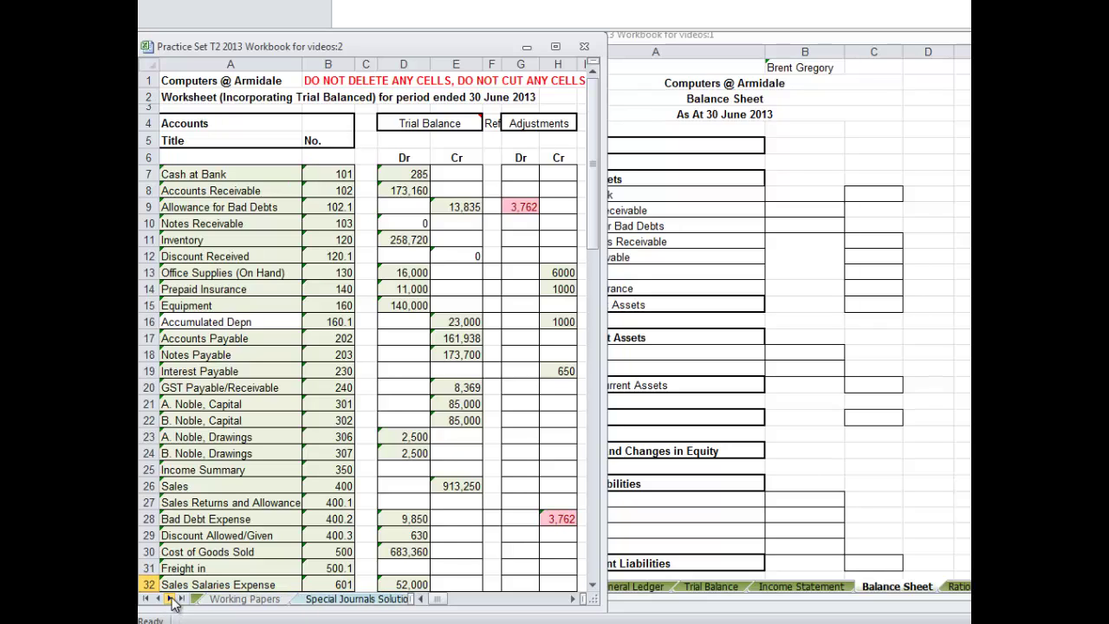
pyautogui.click(438, 604)
pyautogui.moveTo(437, 604); pyautogui.dragTo(460, 601)
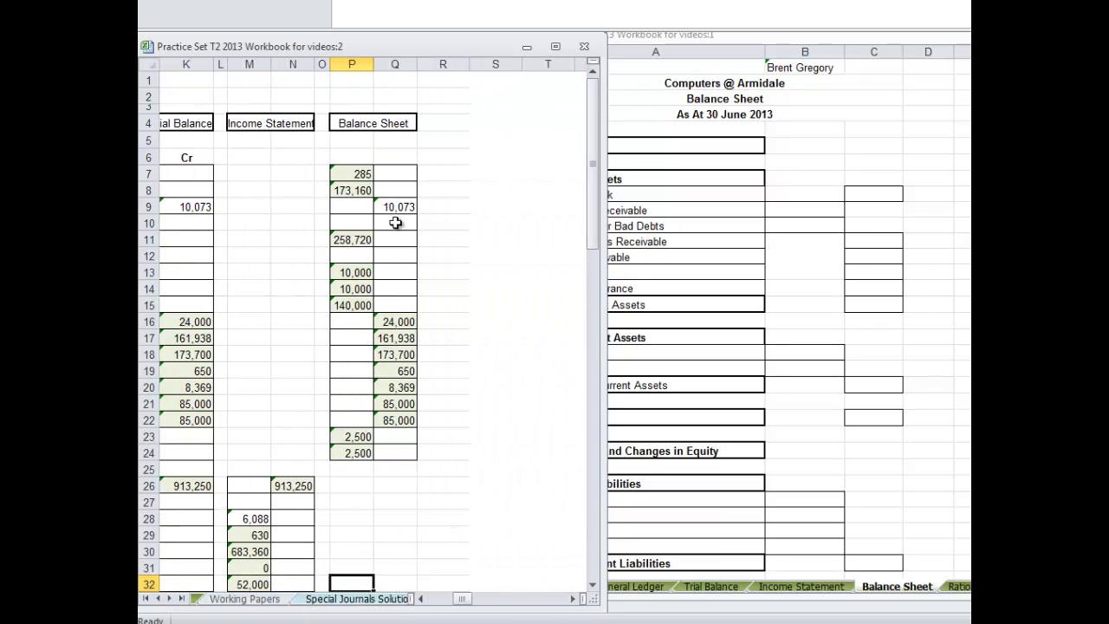
pyautogui.click(362, 176)
pyautogui.press('Down')
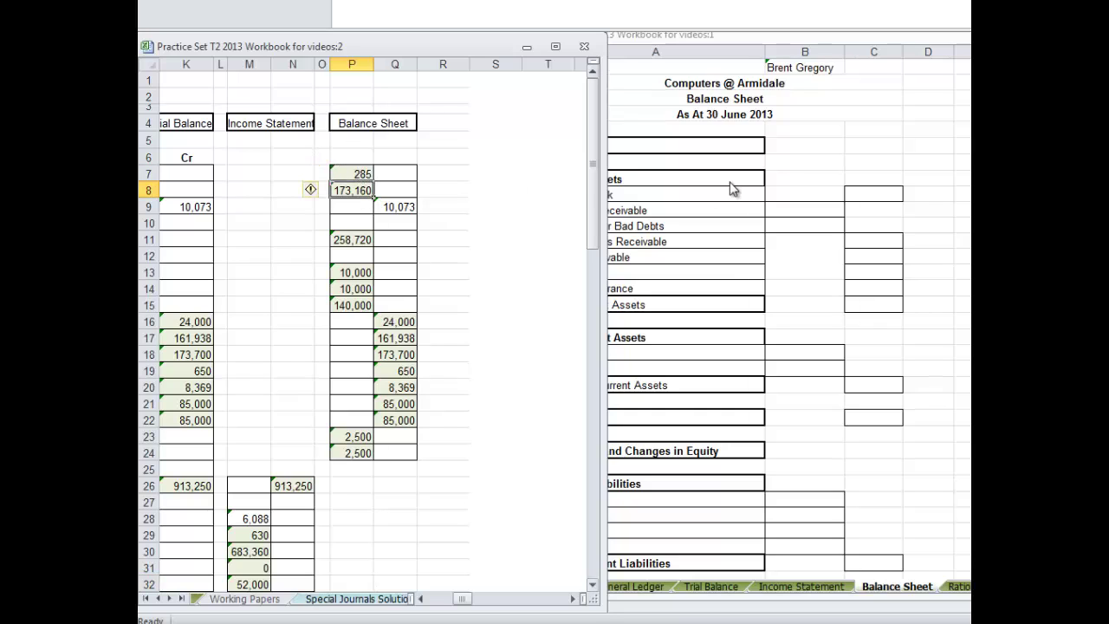
pyautogui.click(872, 193)
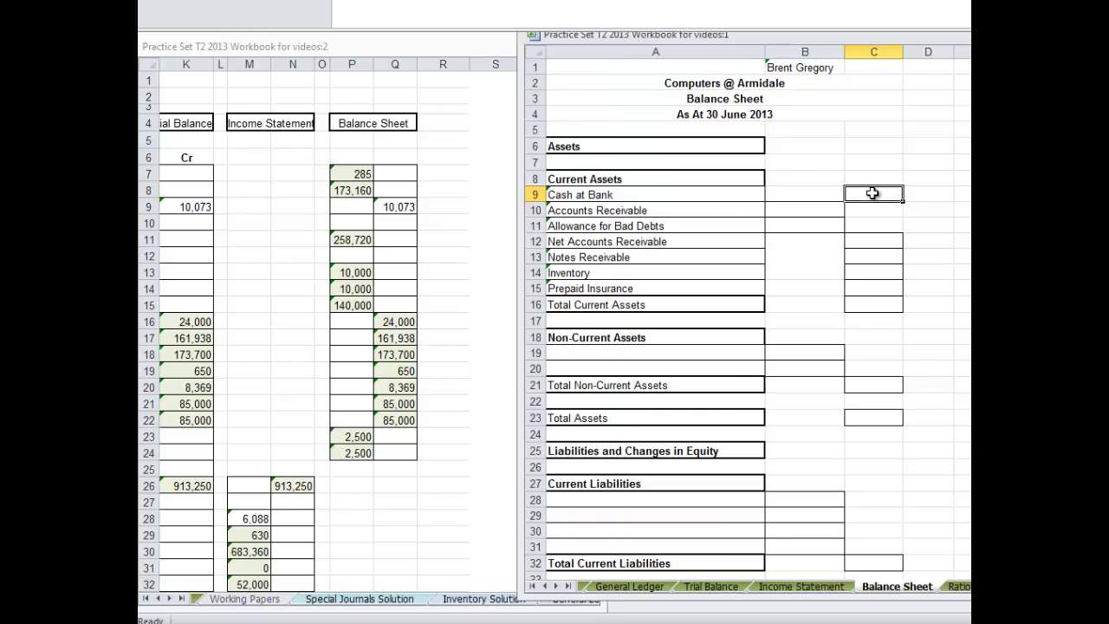
pyautogui.write('=')
pyautogui.click(355, 175)
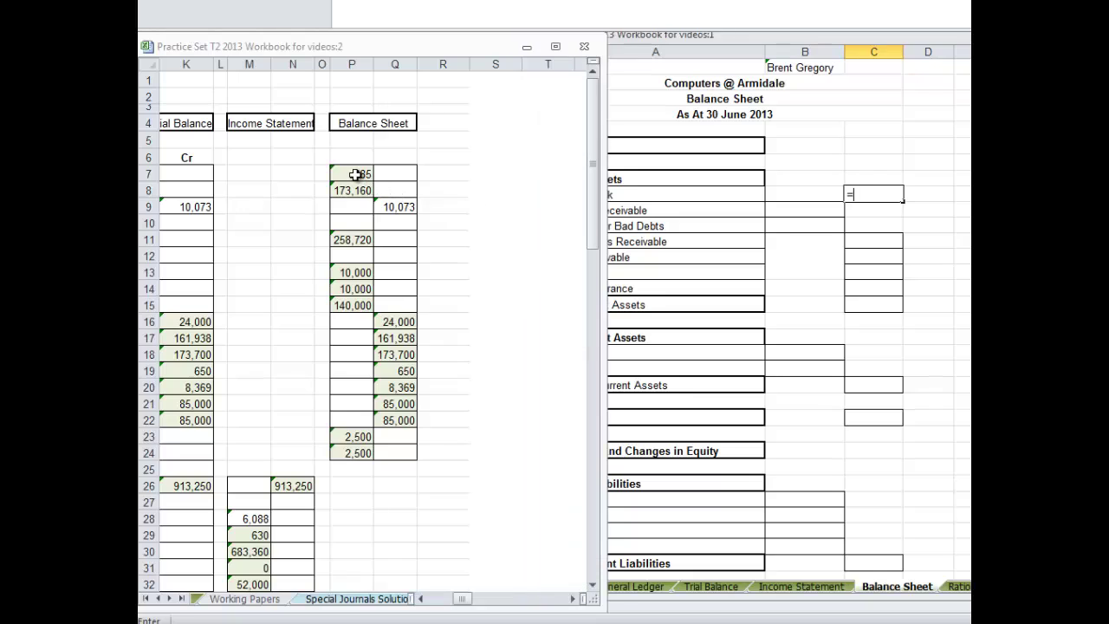
pyautogui.press('Return')
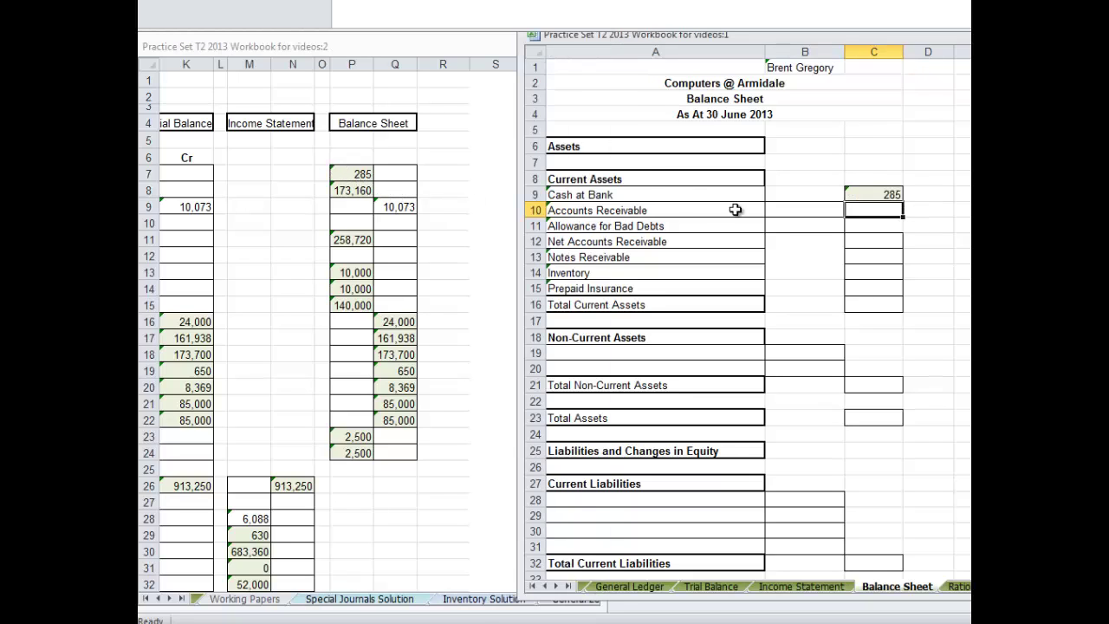
# Step: Link Accounts Receivable (173,160) and Allowance for Bad Debts (10,073) to the worksheet figures
pyautogui.click(795, 212)
pyautogui.write('=')
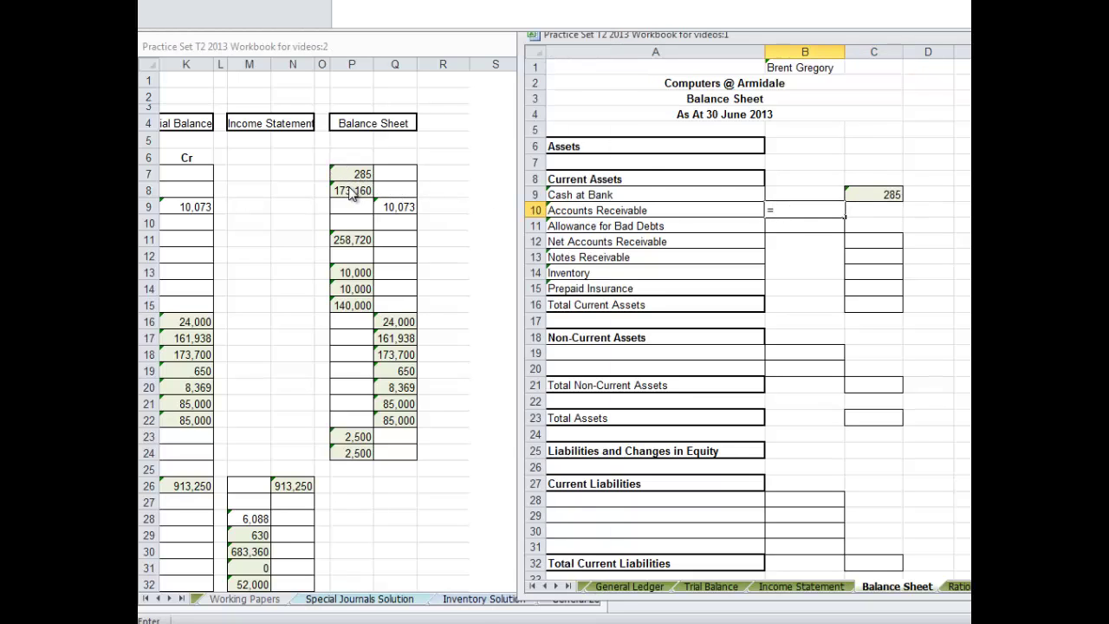
pyautogui.click(351, 190)
pyautogui.press('Return')
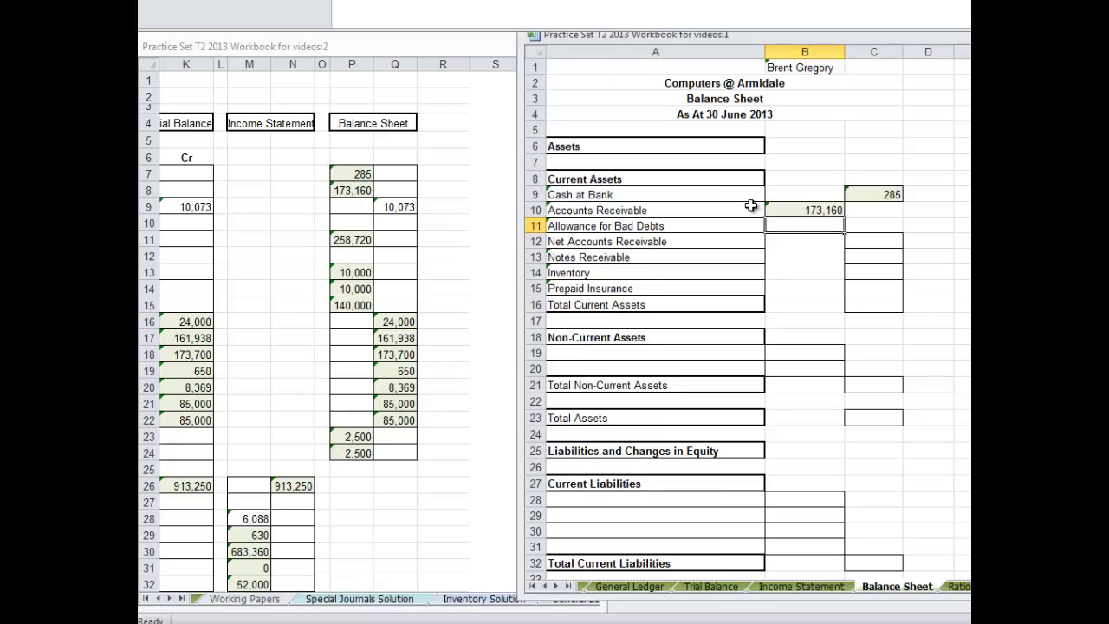
pyautogui.write('=')
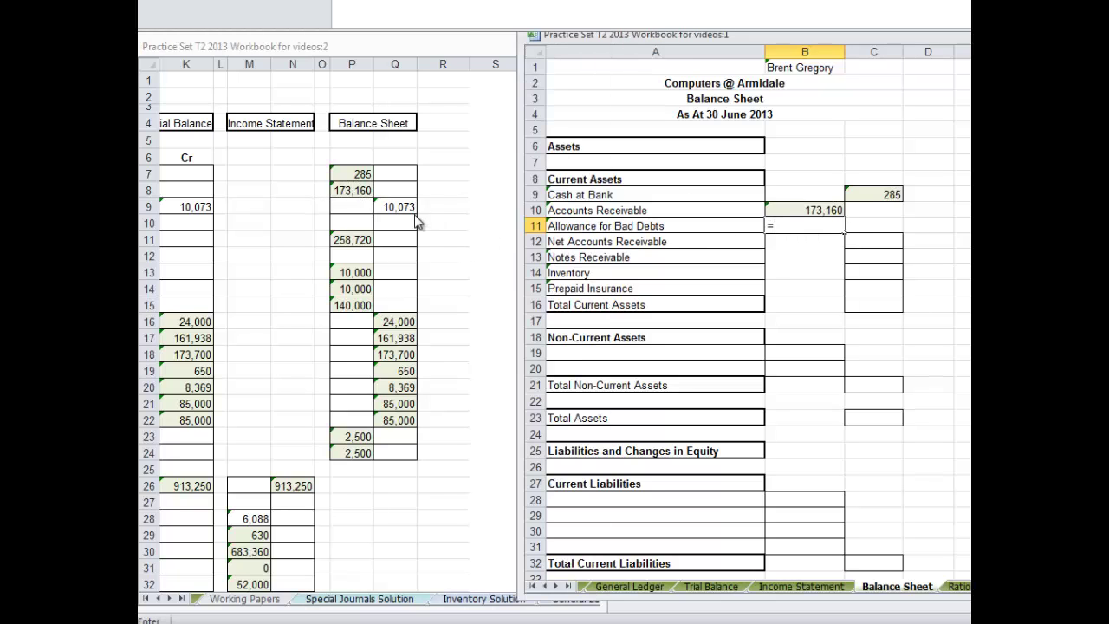
pyautogui.click(400, 207)
pyautogui.press('Return')
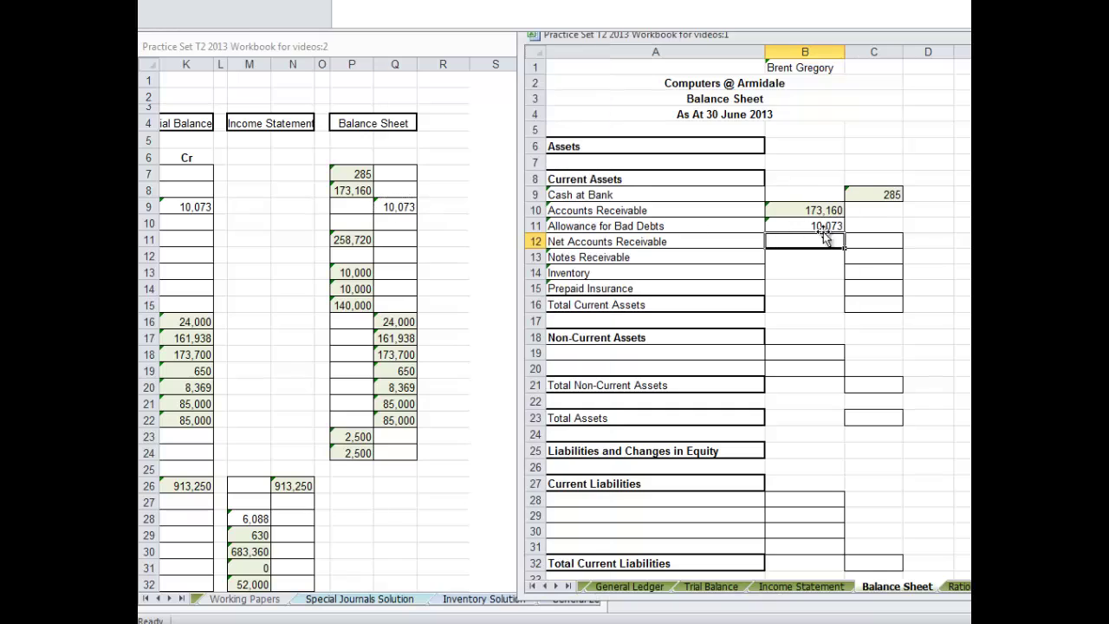
# Step: Compute Net Accounts Receivable as receivables minus allowance, giving 163,087
pyautogui.click(871, 238)
pyautogui.write('=')
pyautogui.click(811, 213)
pyautogui.write('-')
pyautogui.click(799, 226)
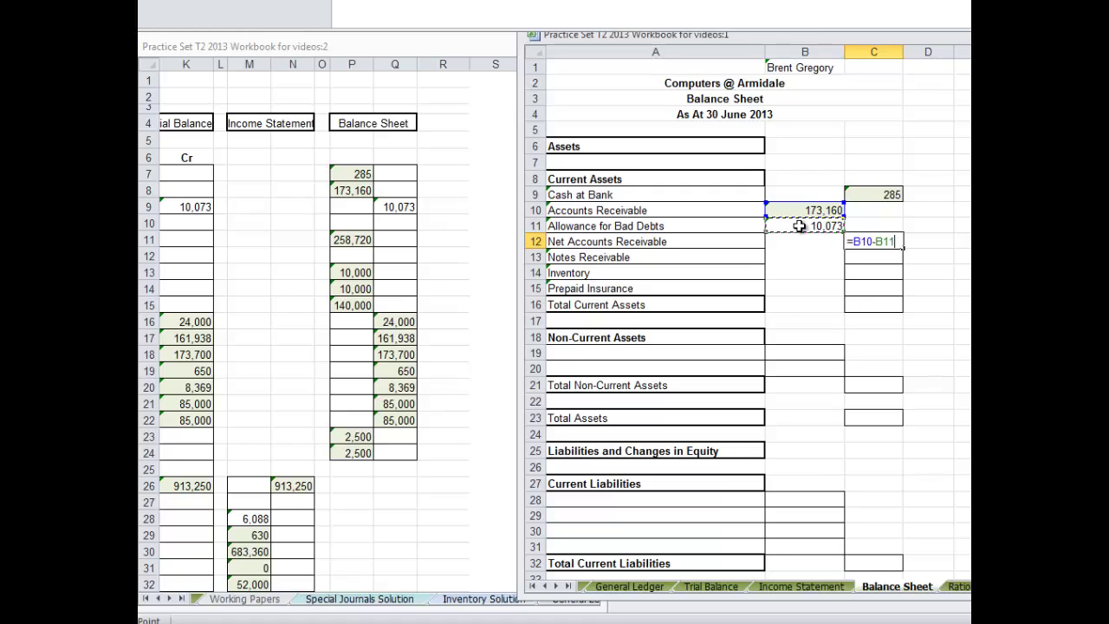
pyautogui.press('Return')
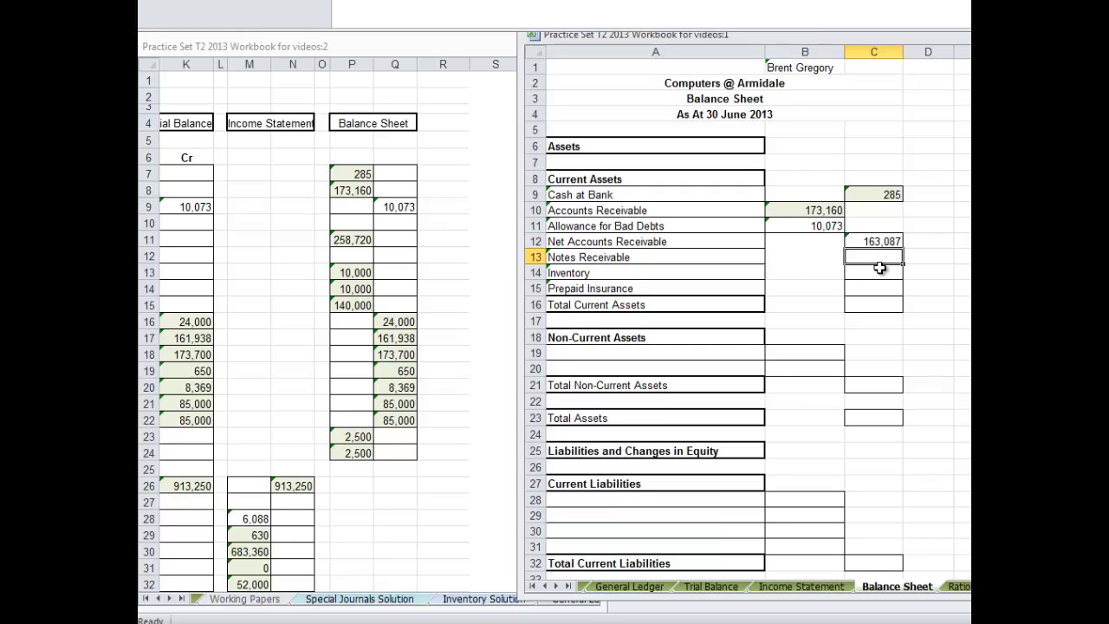
# Step: Link Notes Receivable (0), Inventory (258,720) and Prepaid Insurance (10,000) to the worksheet figures
pyautogui.write('=')
pyautogui.click(354, 223)
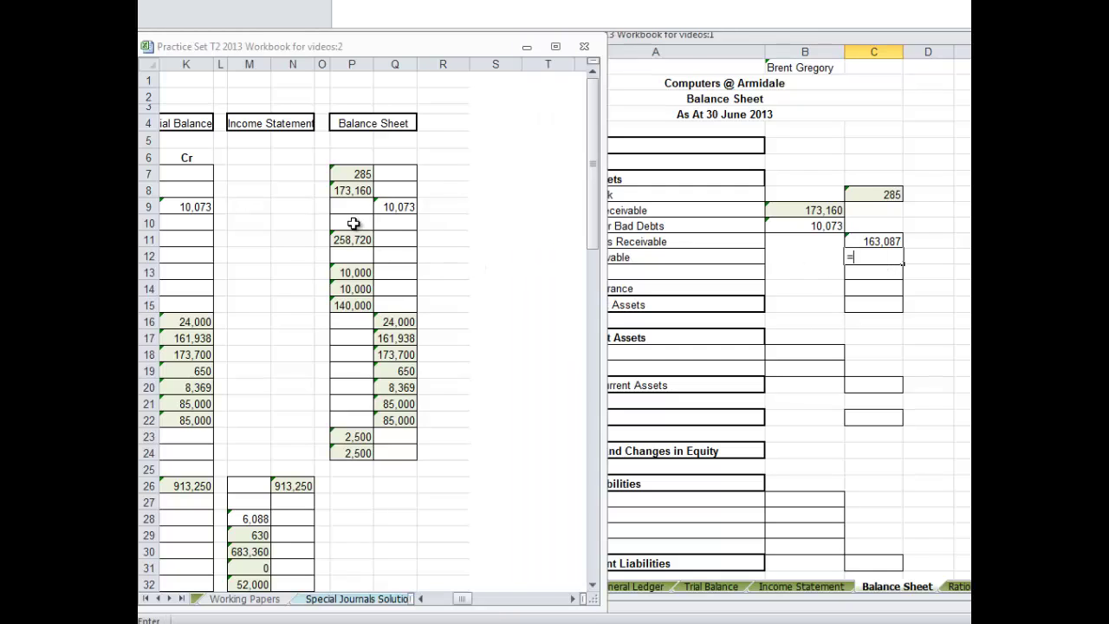
pyautogui.press('Return')
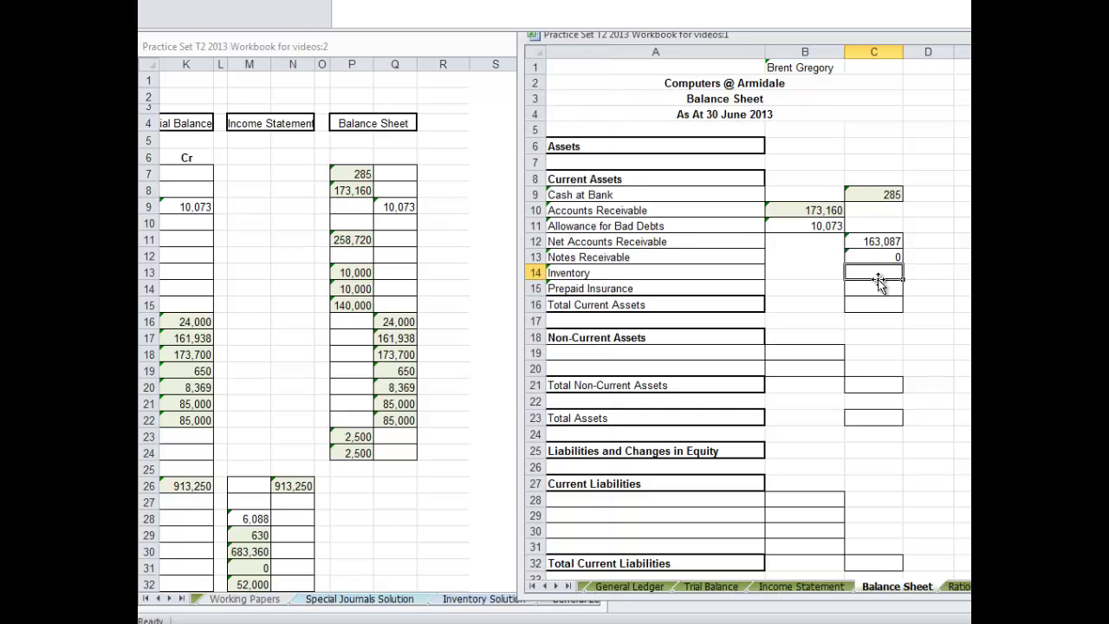
pyautogui.write('=')
pyautogui.click(355, 245)
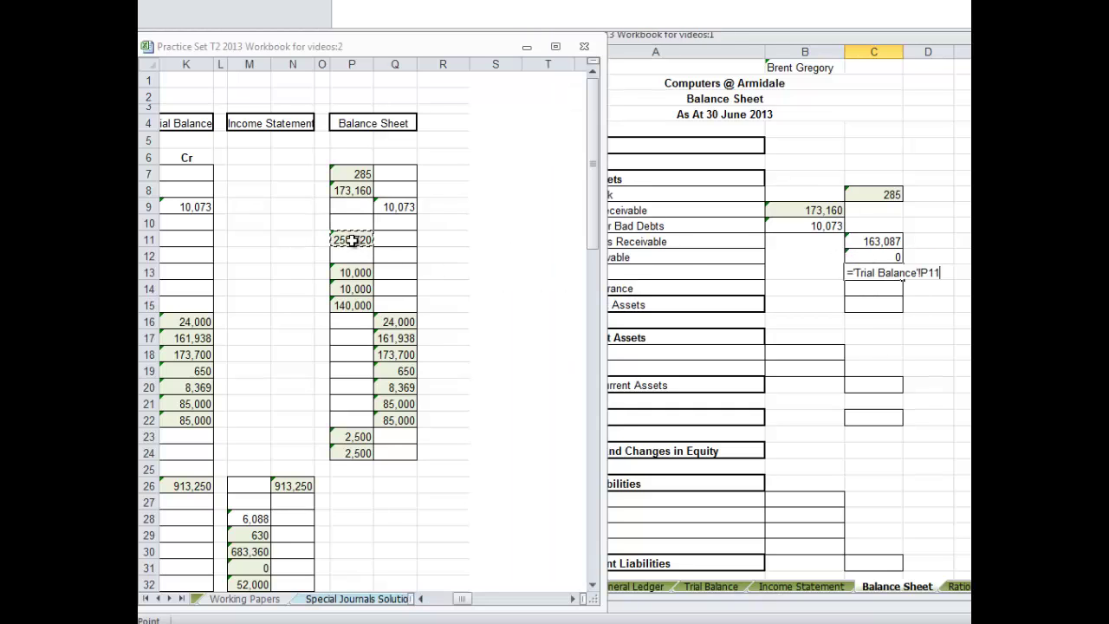
pyautogui.press('Return')
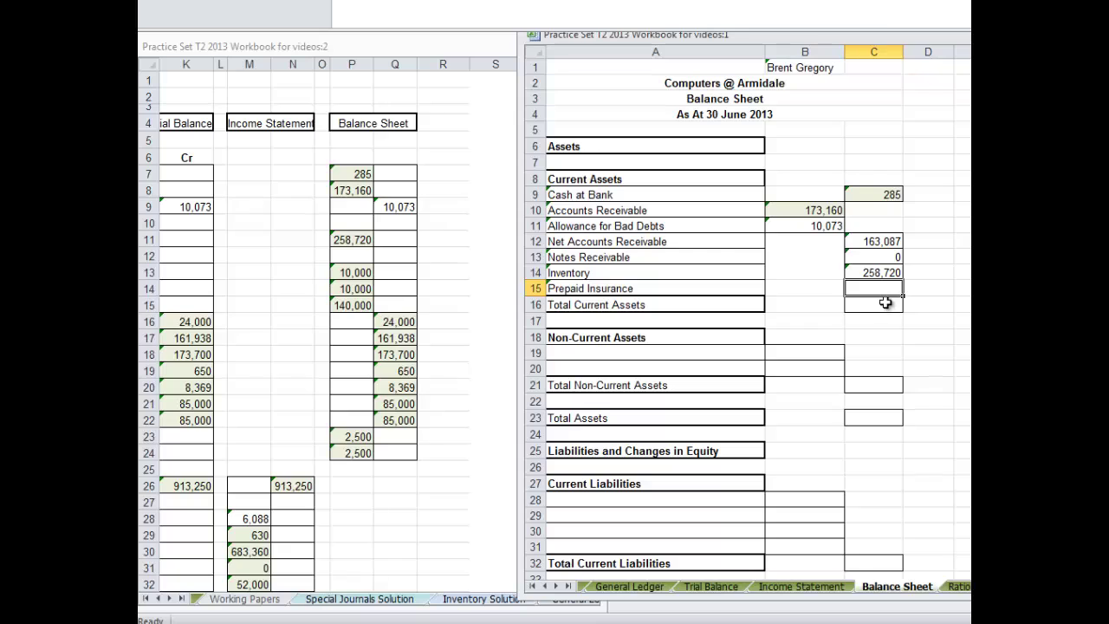
pyautogui.write('=')
pyautogui.click(344, 274)
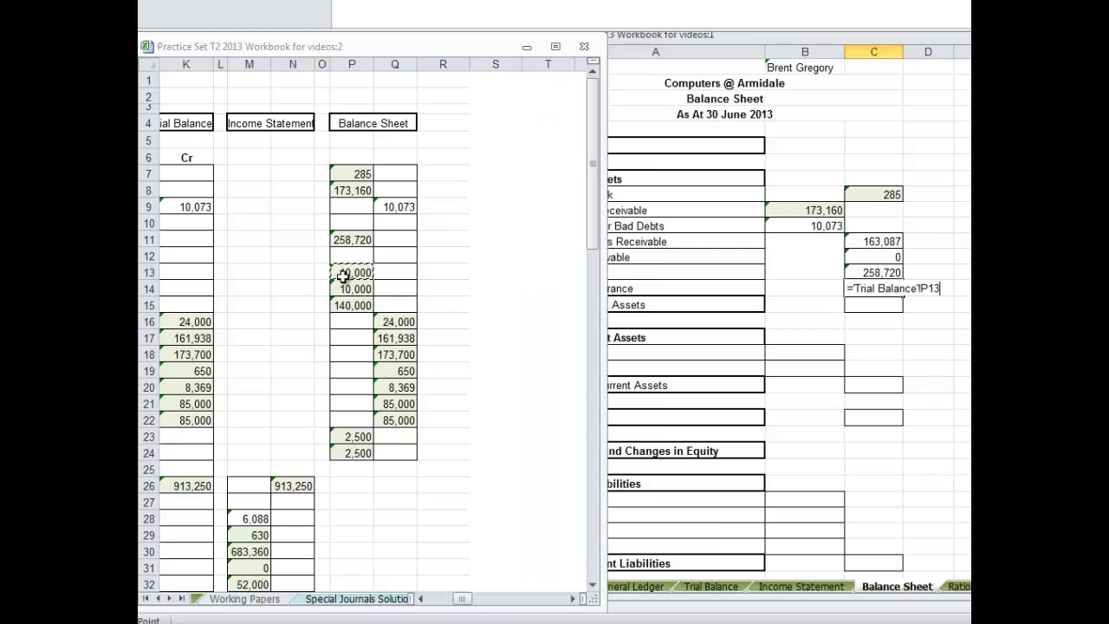
pyautogui.press('Return')
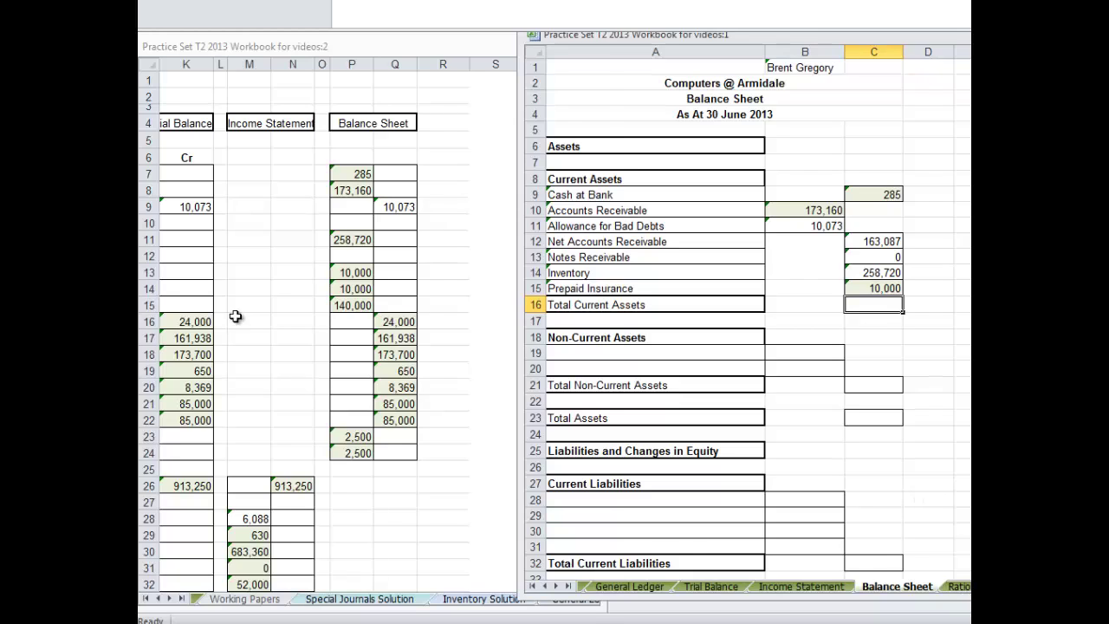
pyautogui.click(352, 191)
pyautogui.moveTo(460, 598); pyautogui.dragTo(437, 604)
# Step: Relink the row 13 and 14 labels to the worksheet's Inventory and Office Supplies (On Hand)
pyautogui.click(666, 293)
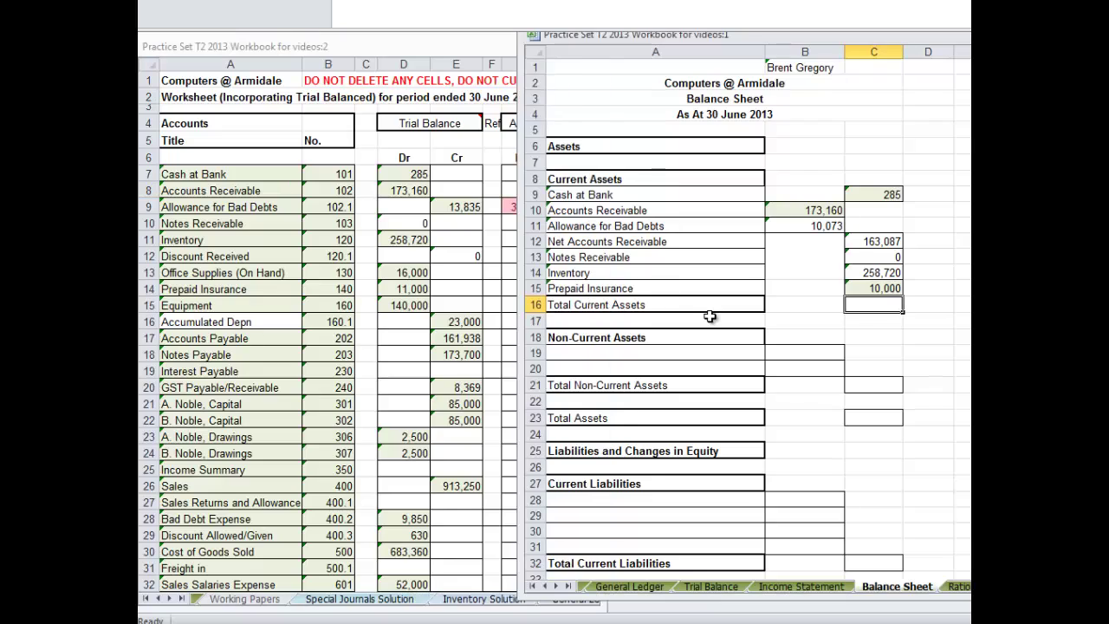
pyautogui.click(595, 262)
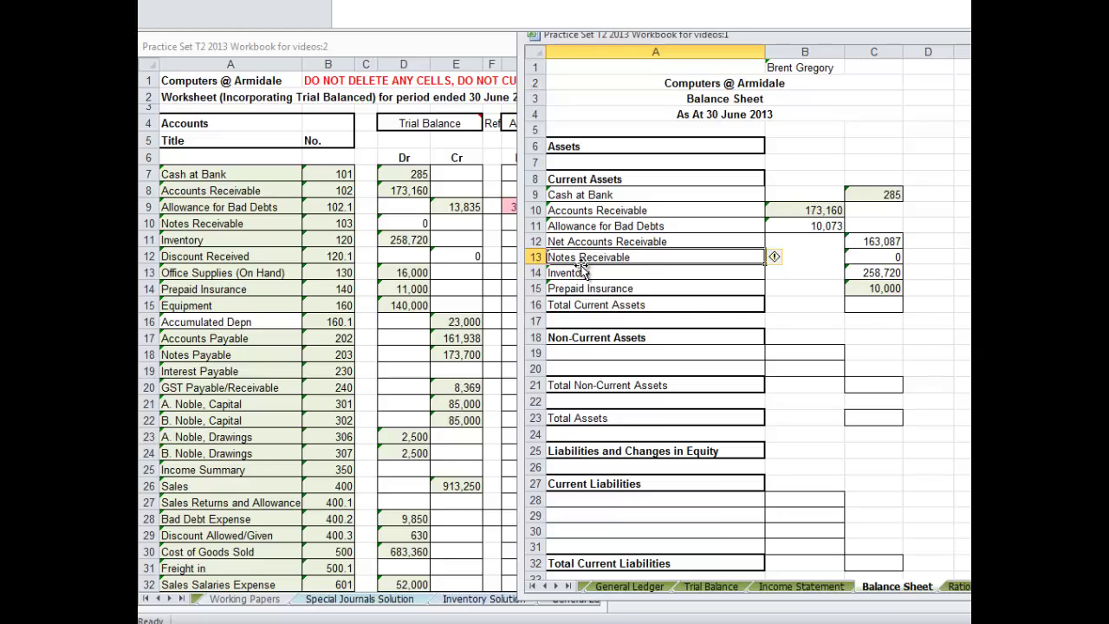
pyautogui.click(577, 273)
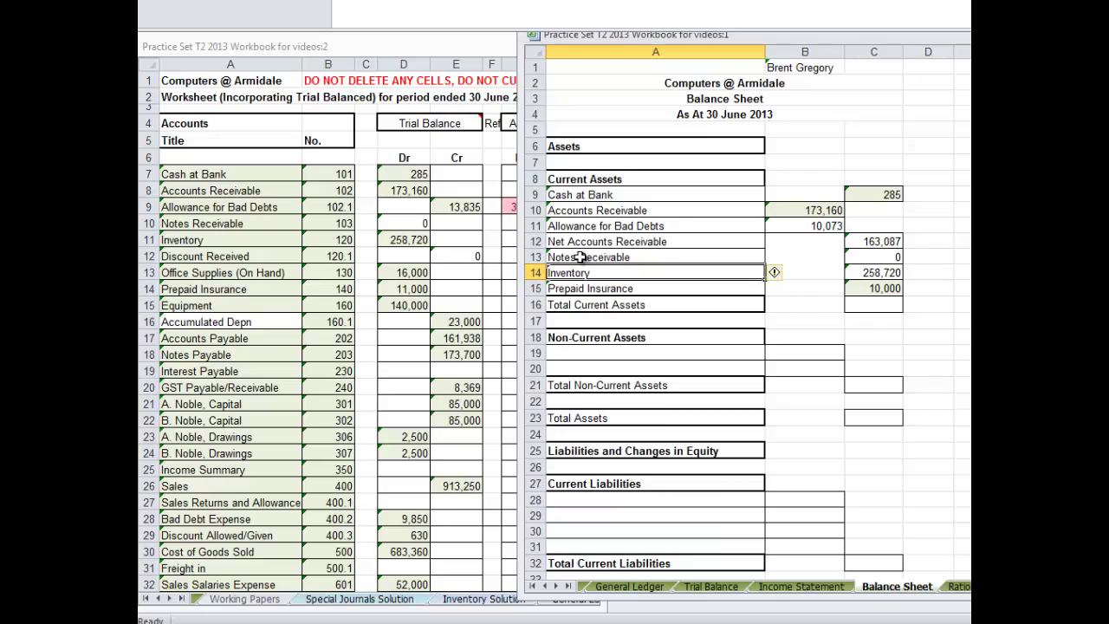
pyautogui.click(580, 257)
pyautogui.write('=')
pyautogui.click(213, 243)
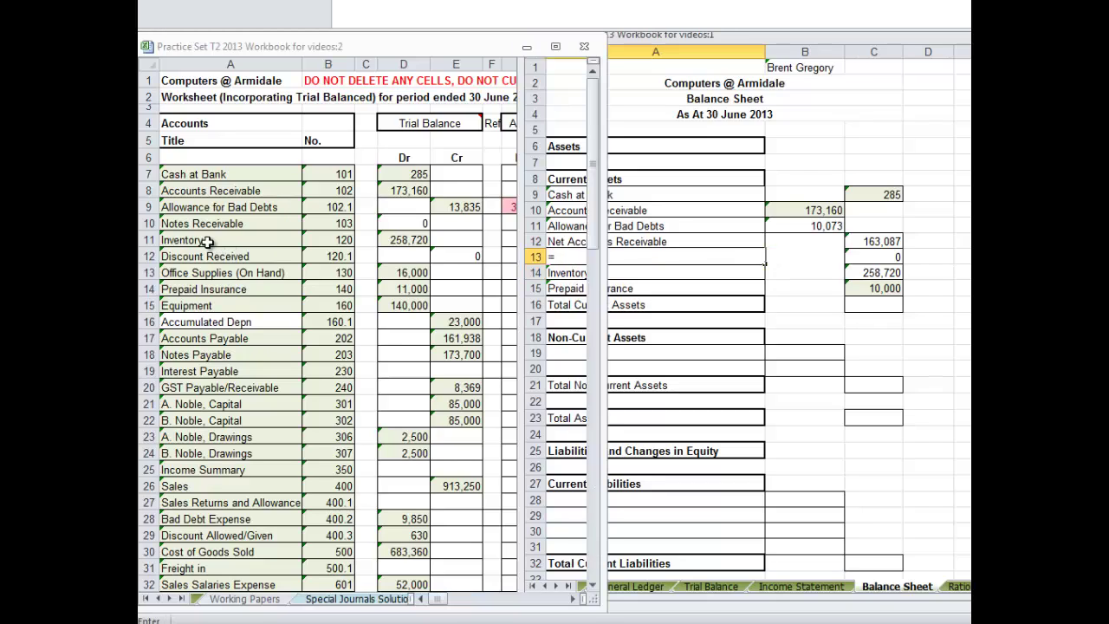
pyautogui.press('Return')
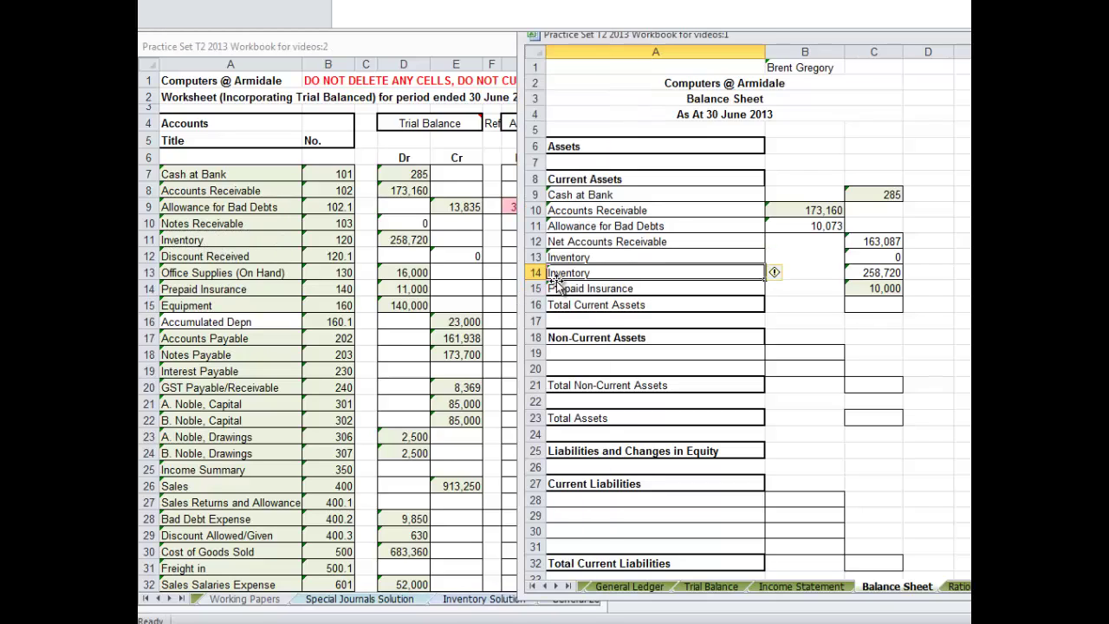
pyautogui.click(195, 275)
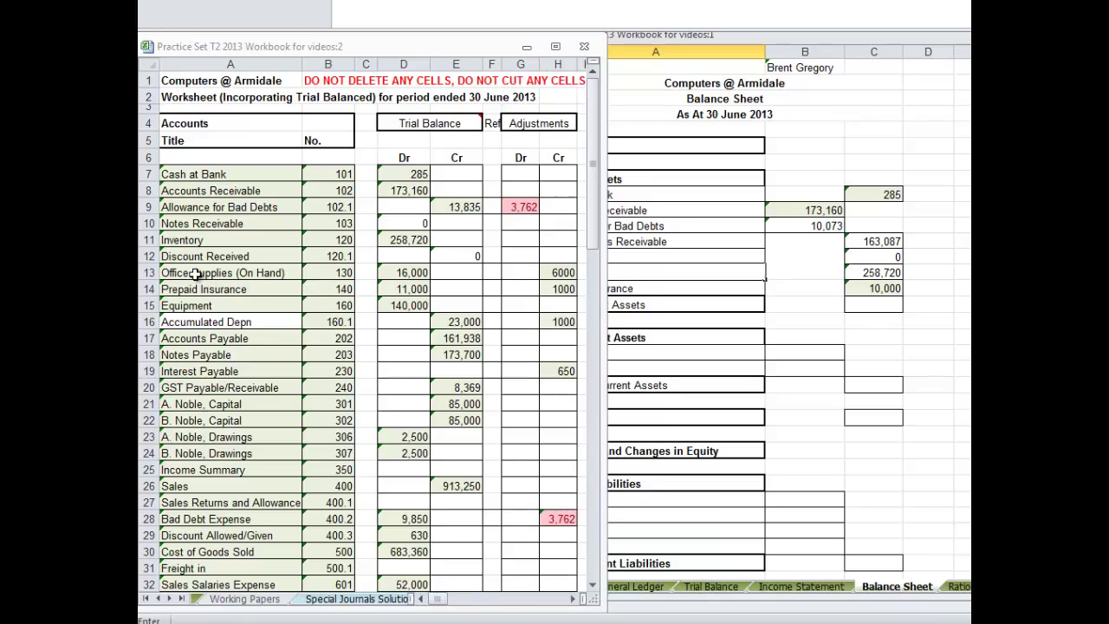
pyautogui.click(653, 258)
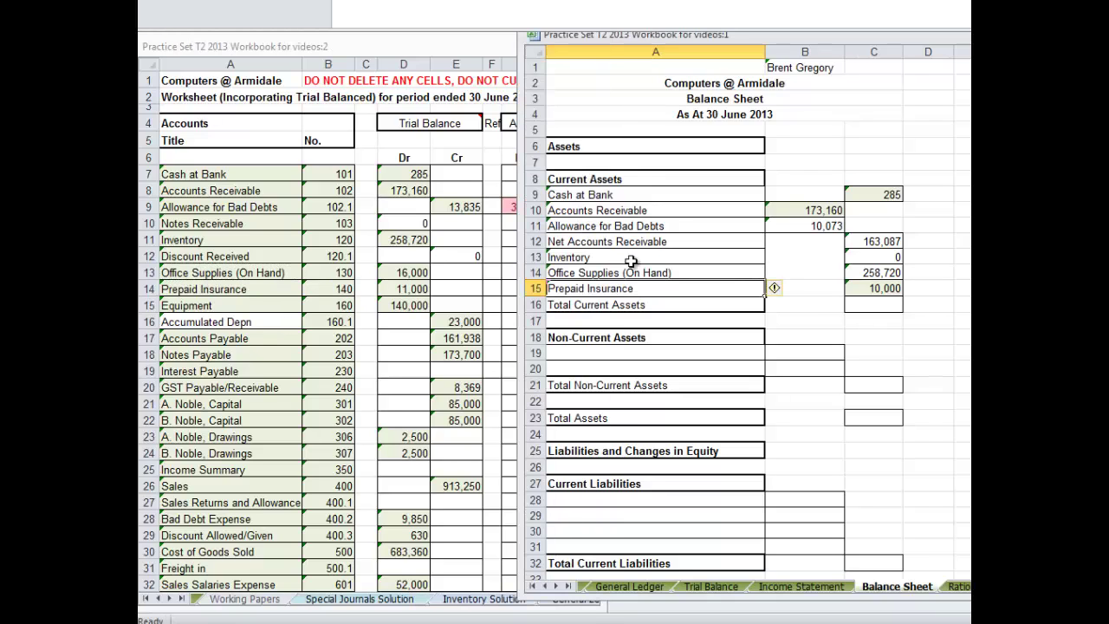
# Step: Relink their amounts to the worksheet's Inventory 258,720 and Office Supplies 10,000
pyautogui.click(880, 260)
pyautogui.write('=')
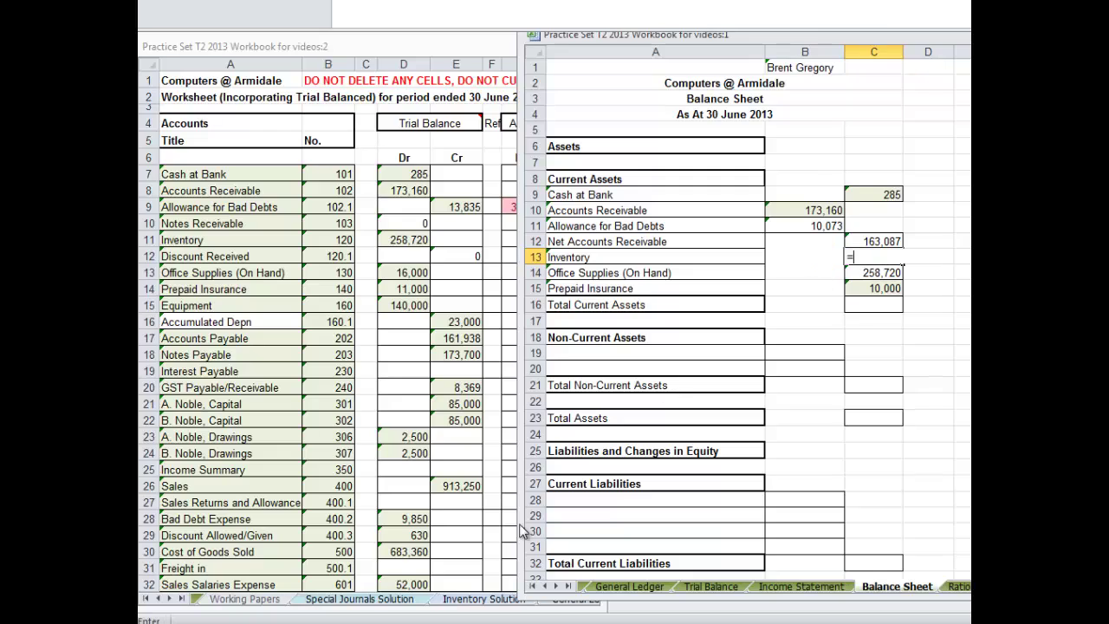
pyautogui.click(170, 599)
pyautogui.click(171, 599)
pyautogui.click(171, 599)
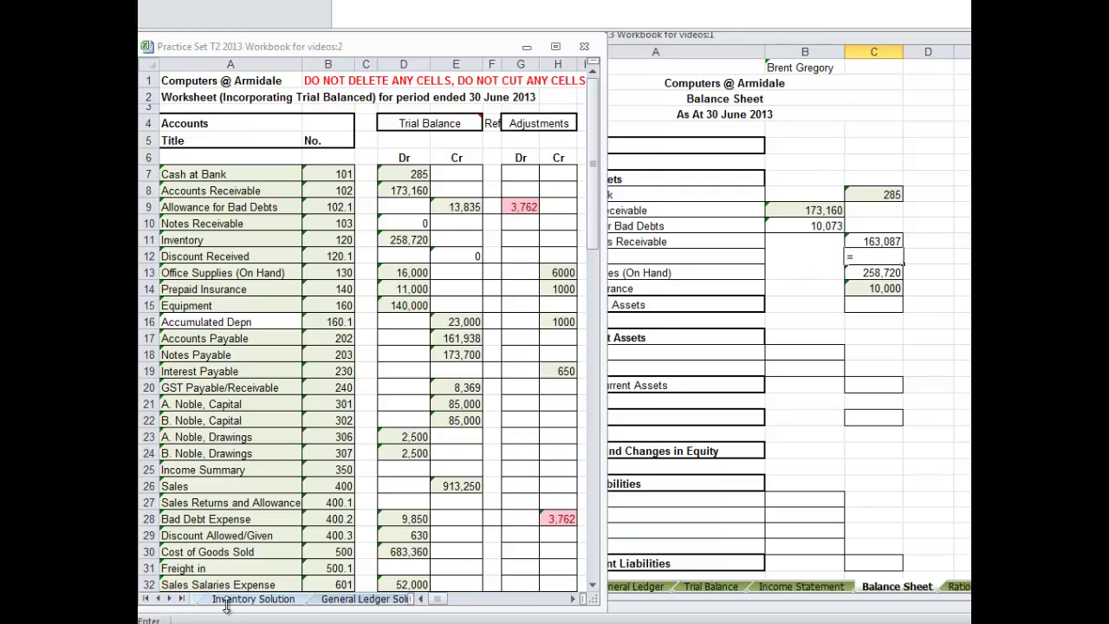
pyautogui.moveTo(439, 601); pyautogui.dragTo(464, 607)
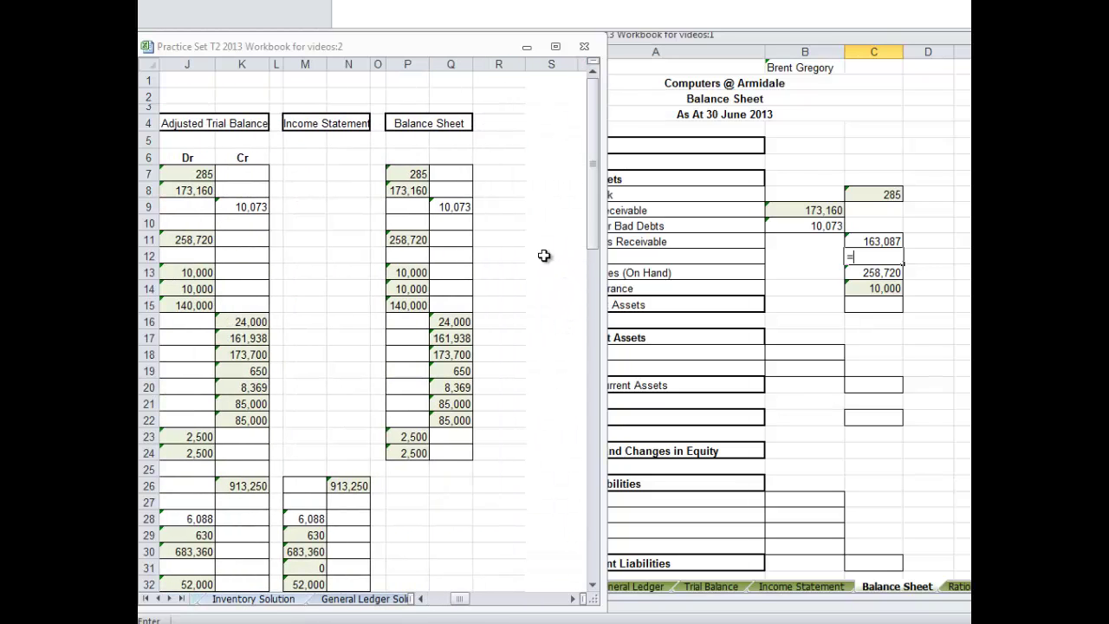
pyautogui.write('=')
pyautogui.click(400, 240)
pyautogui.press('Return')
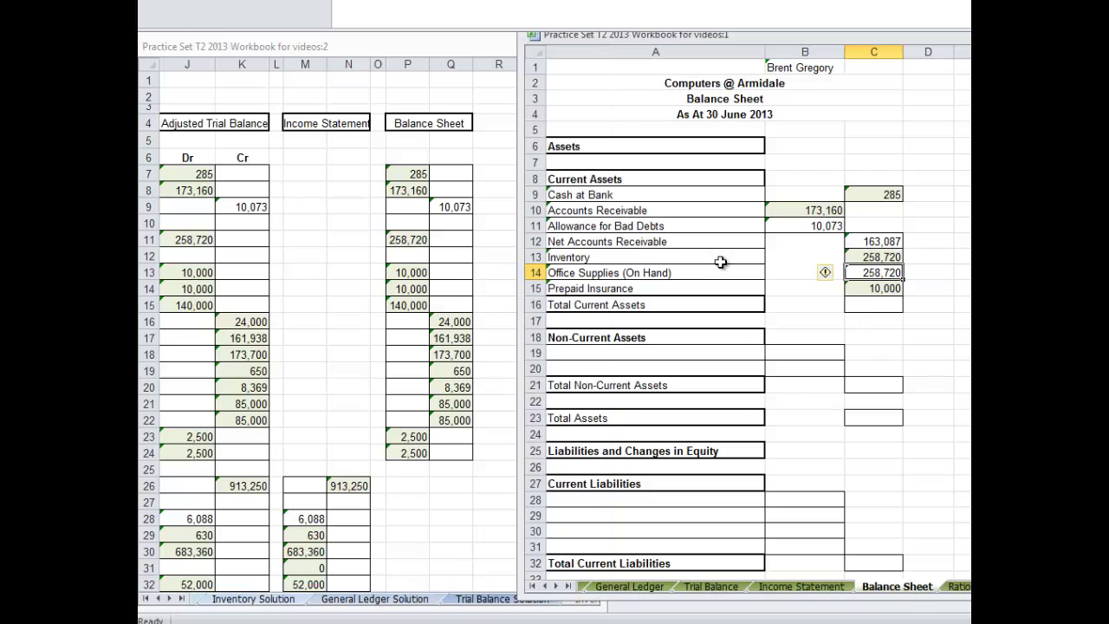
pyautogui.write('=')
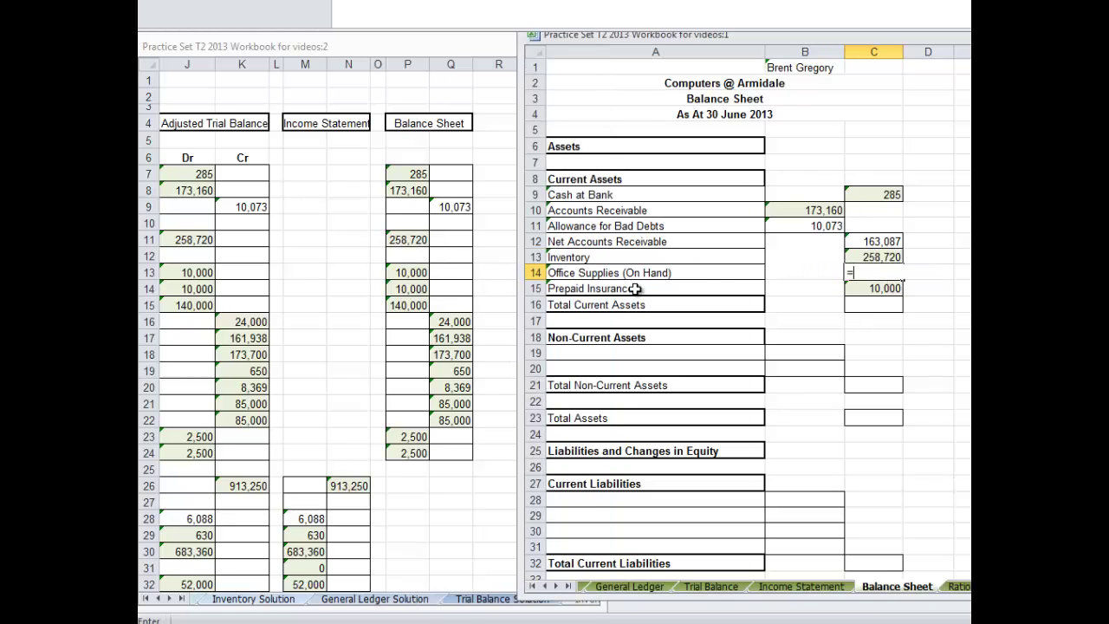
pyautogui.click(406, 274)
pyautogui.click(407, 274)
pyautogui.press('Return')
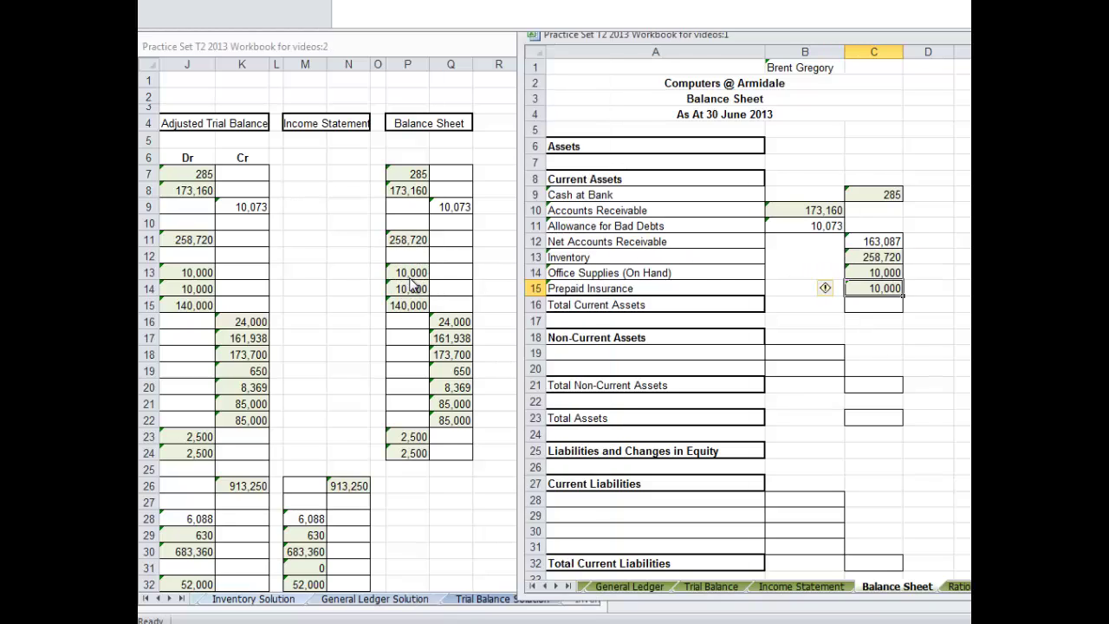
pyautogui.click(883, 302)
# Step: Enter =SUM(C9:C15) in C16 so Total Current Assets reads 442,092
pyautogui.write('=sum(')
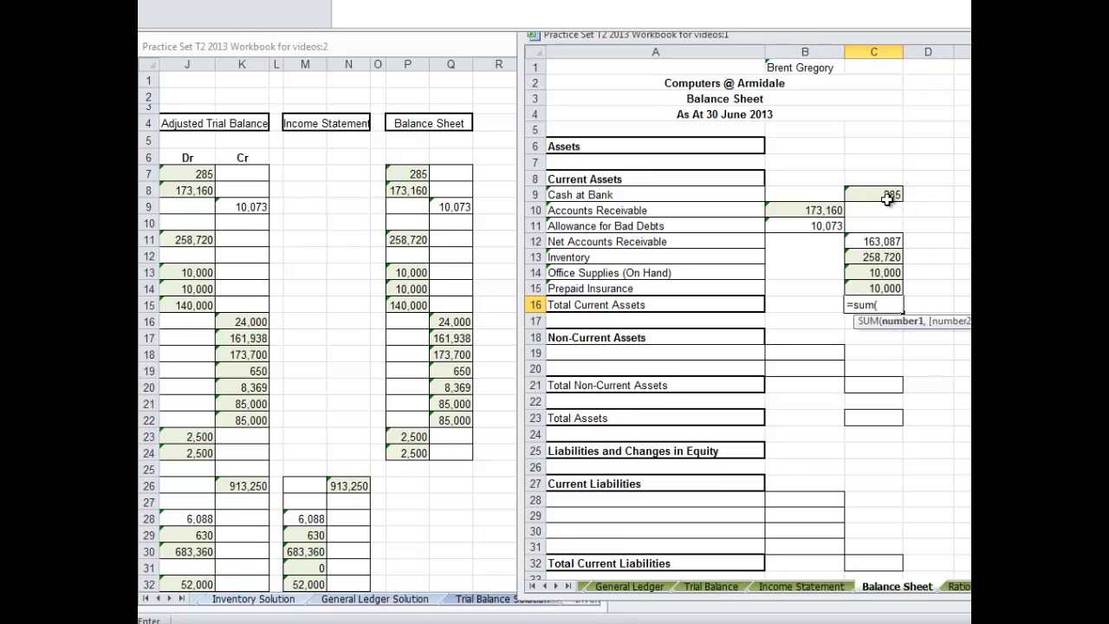
pyautogui.moveTo(886, 194); pyautogui.dragTo(876, 287)
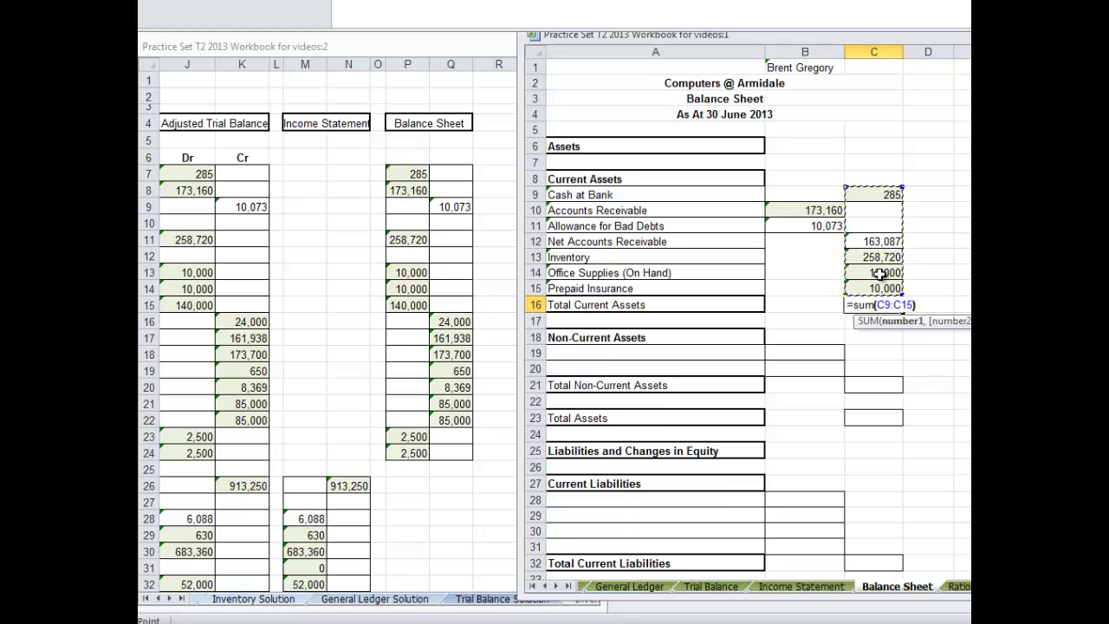
pyautogui.write(')')
pyautogui.press('Return')
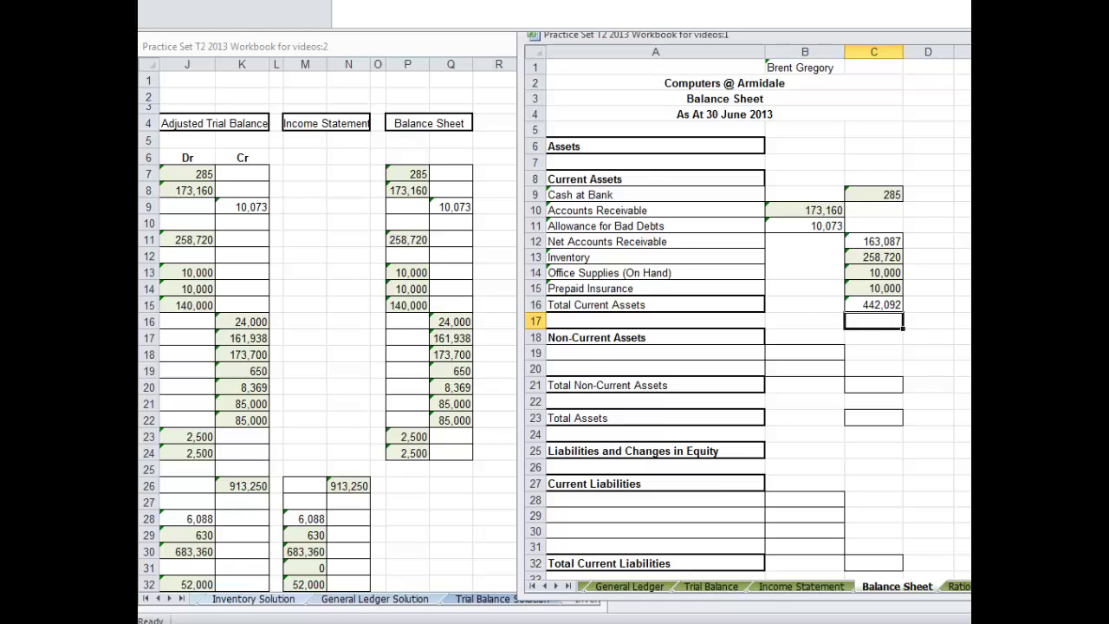
pyautogui.scroll(-2, 748, 316)
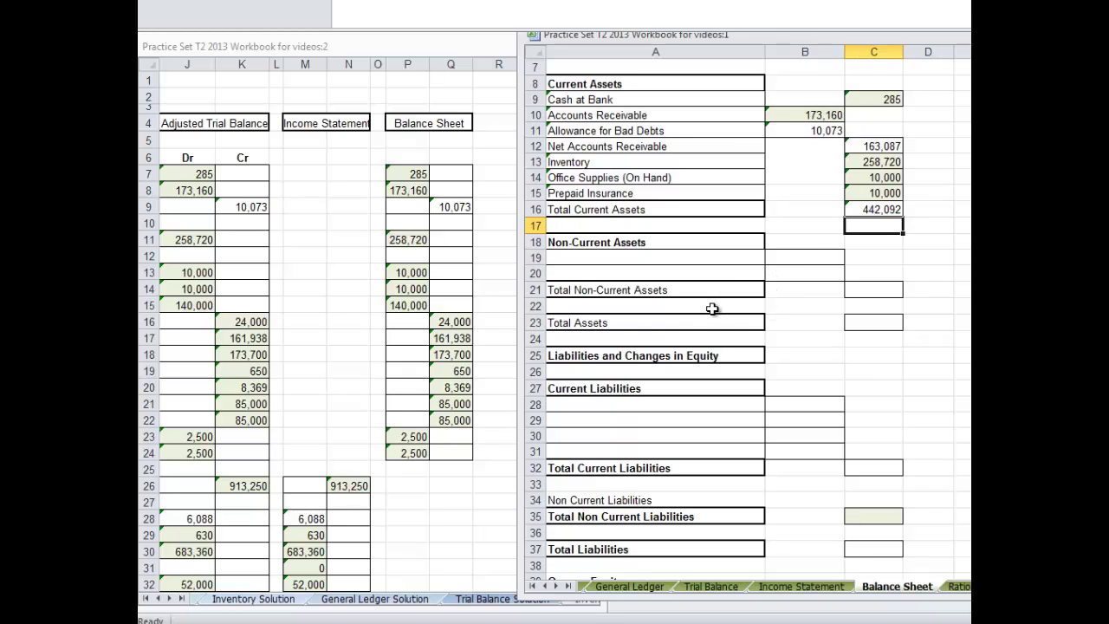
pyautogui.scroll(-2, 745, 474)
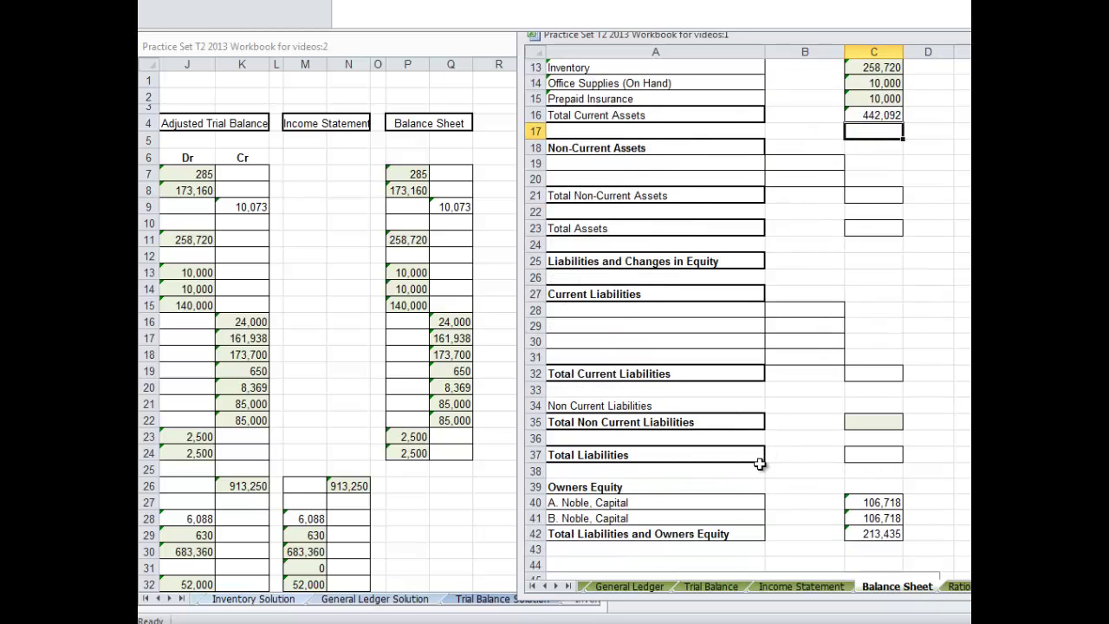
pyautogui.scroll(1, 874, 476)
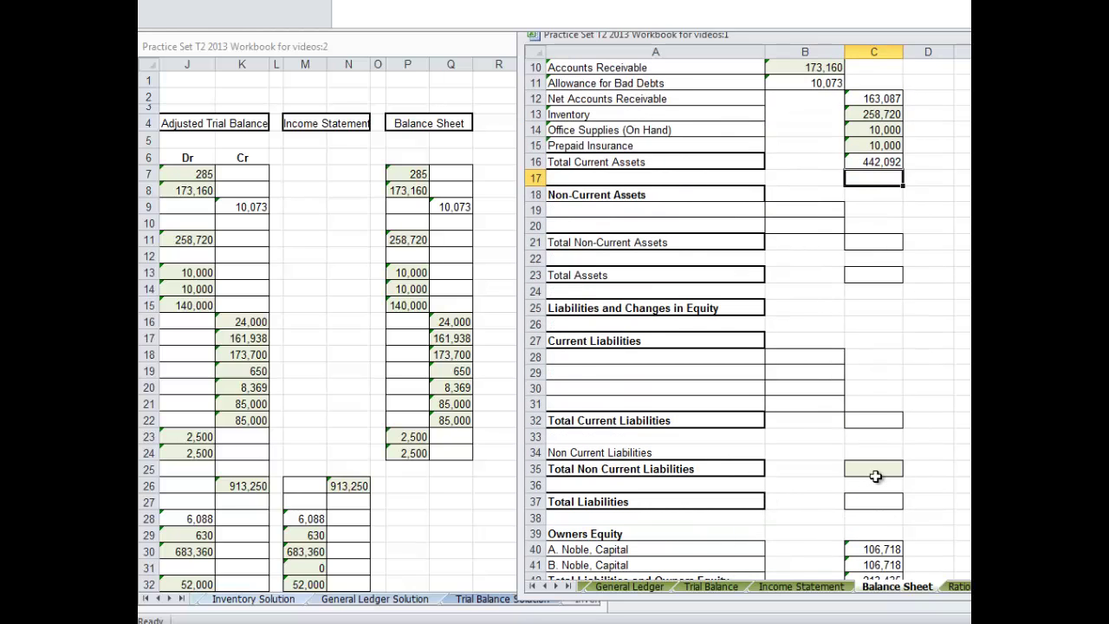